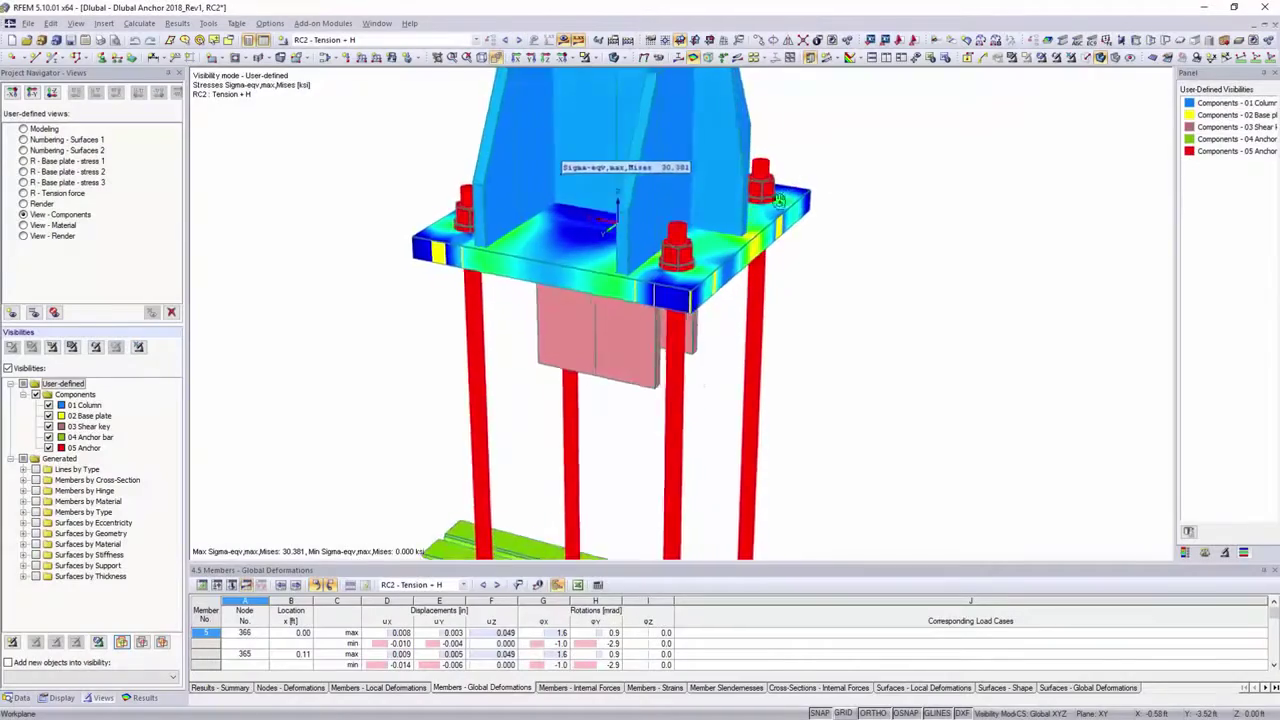
Step: Check stresses at surface 13 and 14 points, including Sigma-2 at point 278, then show the valve's Additional Mass settings
{"action": "middle_click_drag", "start_coordinate": [778, 201], "coordinate": [535, 261], "text": "ctrl"}
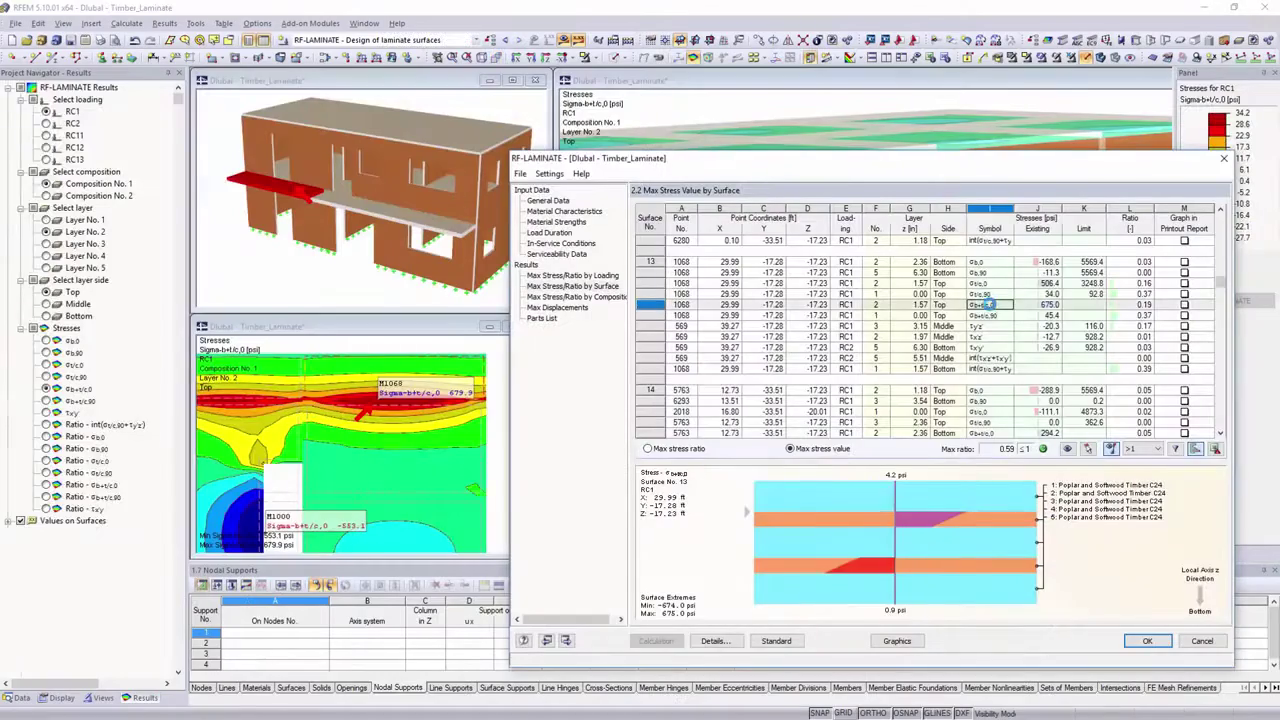
{"action": "left_click", "coordinate": [993, 316]}
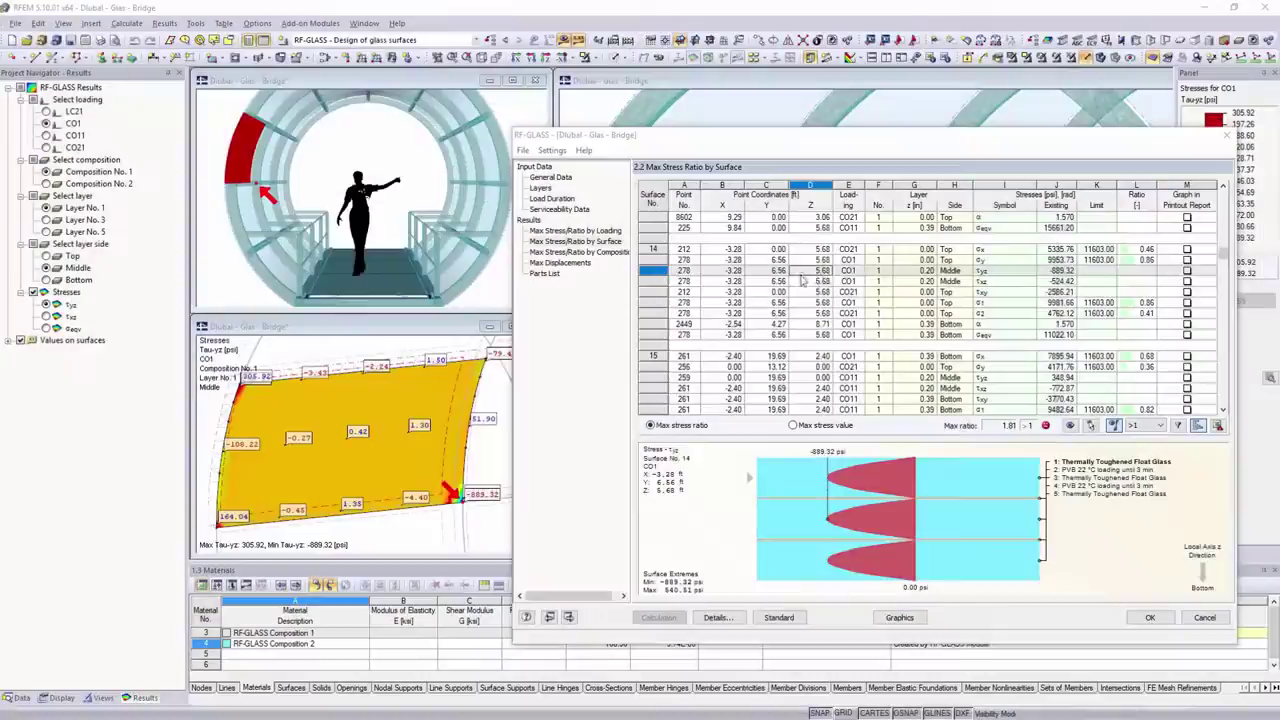
{"action": "left_click", "coordinate": [815, 291]}
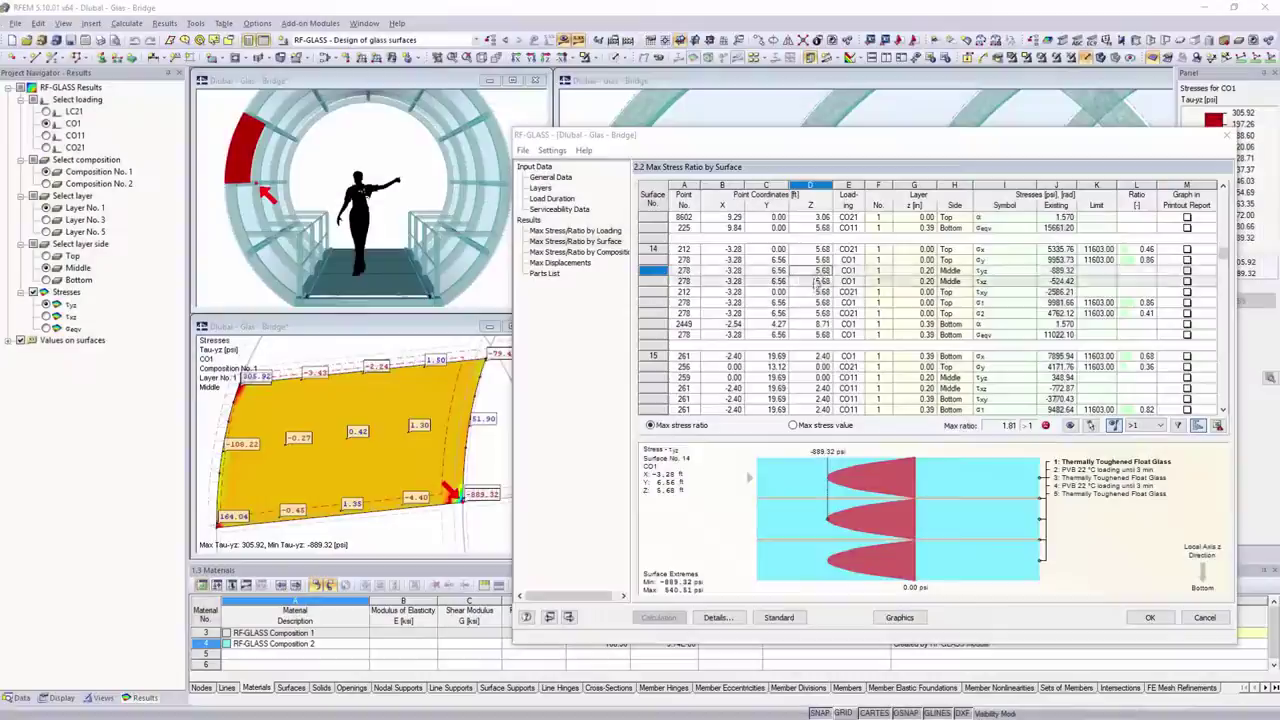
{"action": "left_click", "coordinate": [819, 313]}
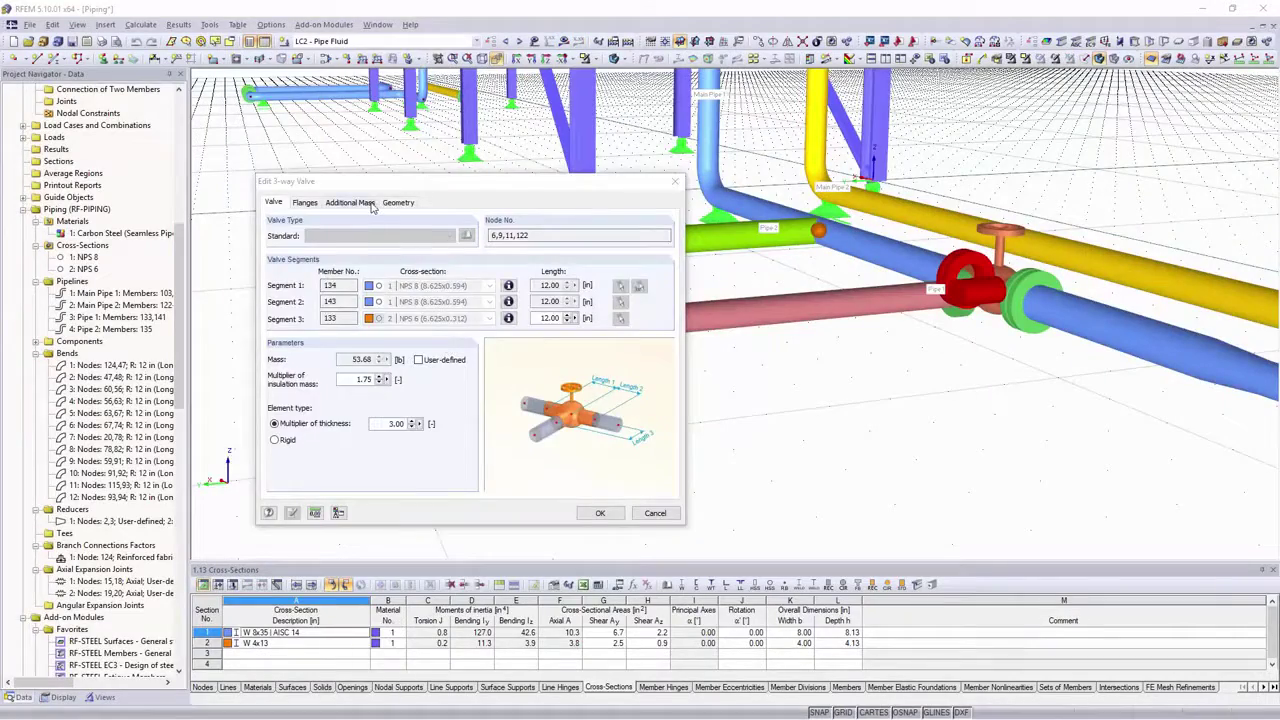
{"action": "left_click", "coordinate": [350, 202]}
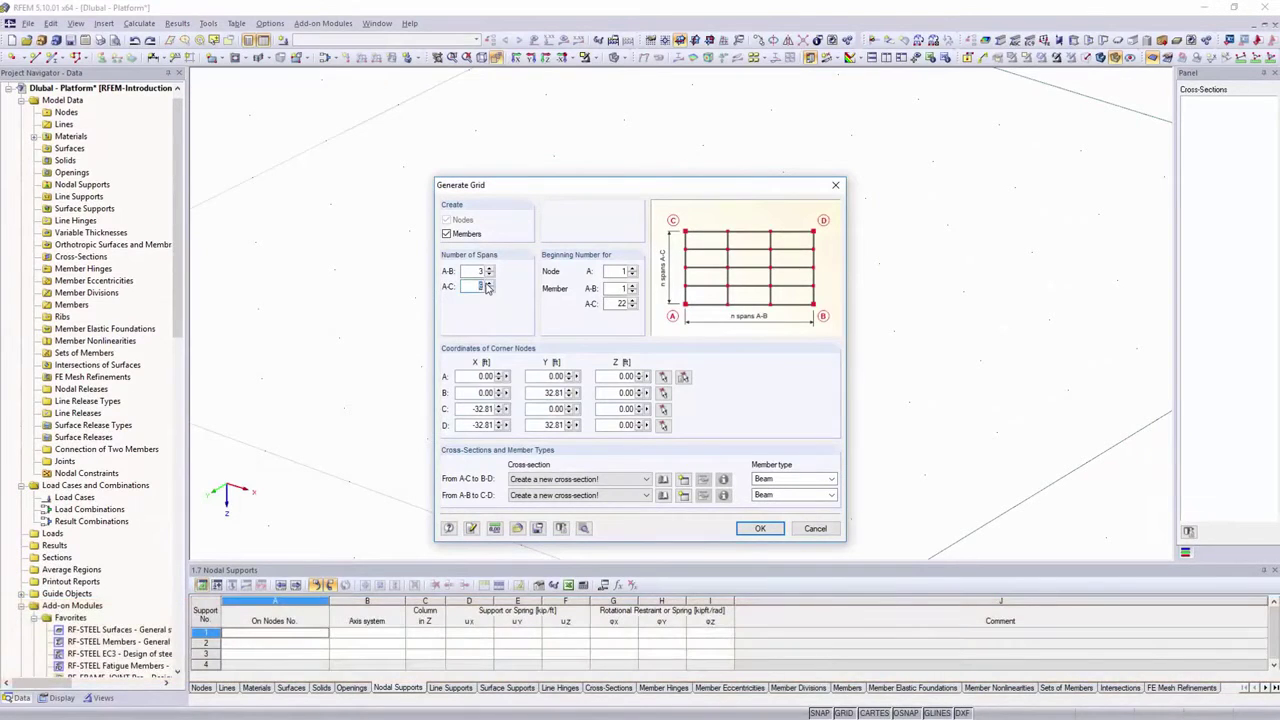
Step: Pick the AISC W 8x48 rolled I-section from the library for the grid beams
{"action": "left_click", "coordinate": [663, 480]}
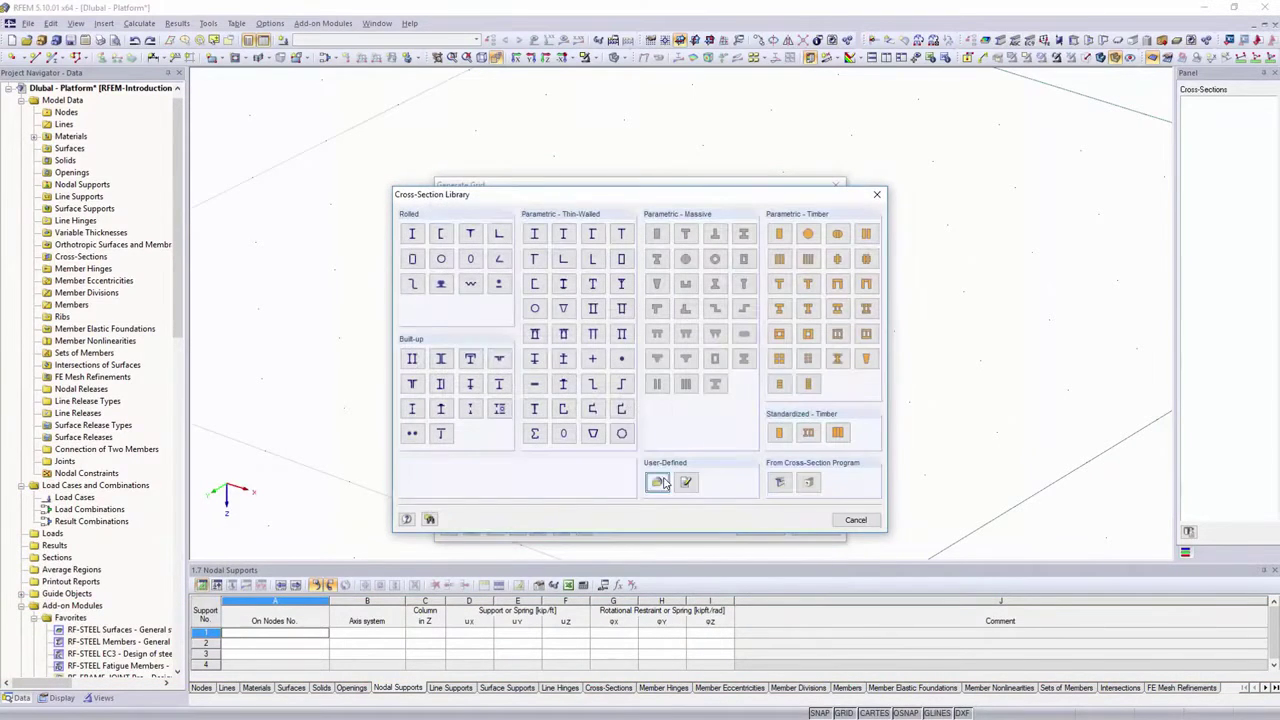
{"action": "left_click", "coordinate": [416, 240]}
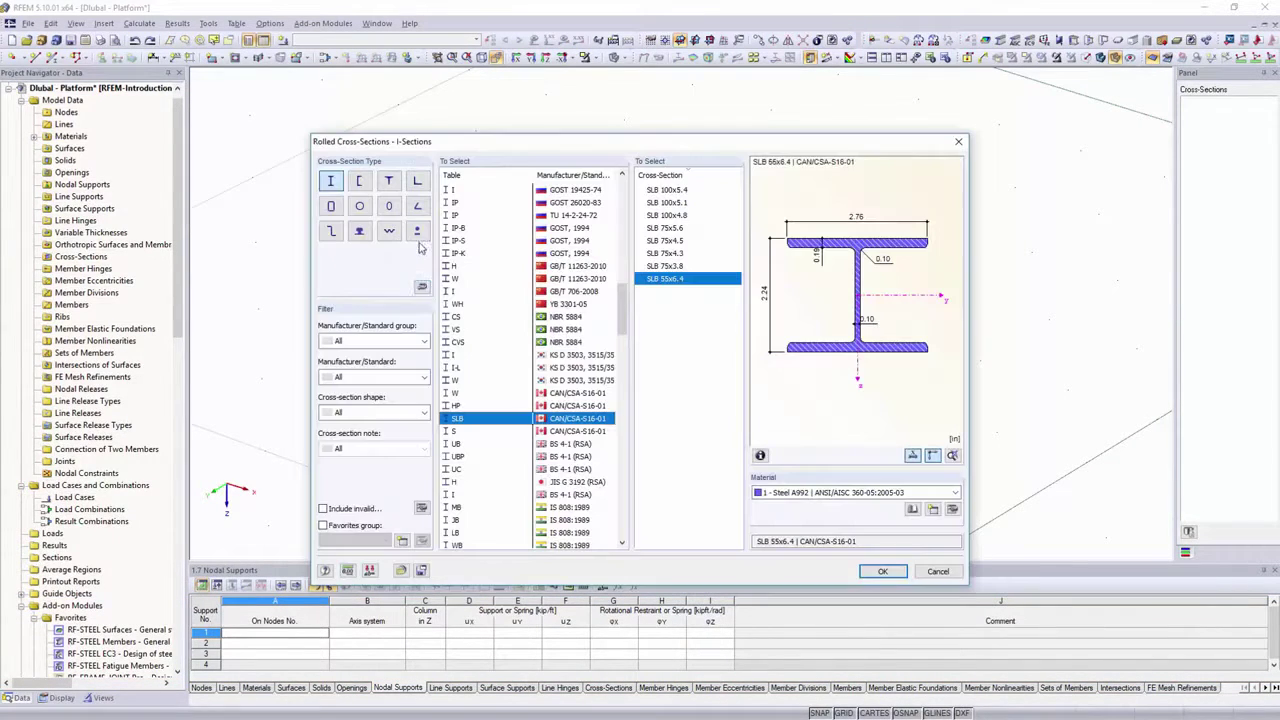
{"action": "left_click", "coordinate": [413, 342]}
{"action": "left_click", "coordinate": [404, 366]}
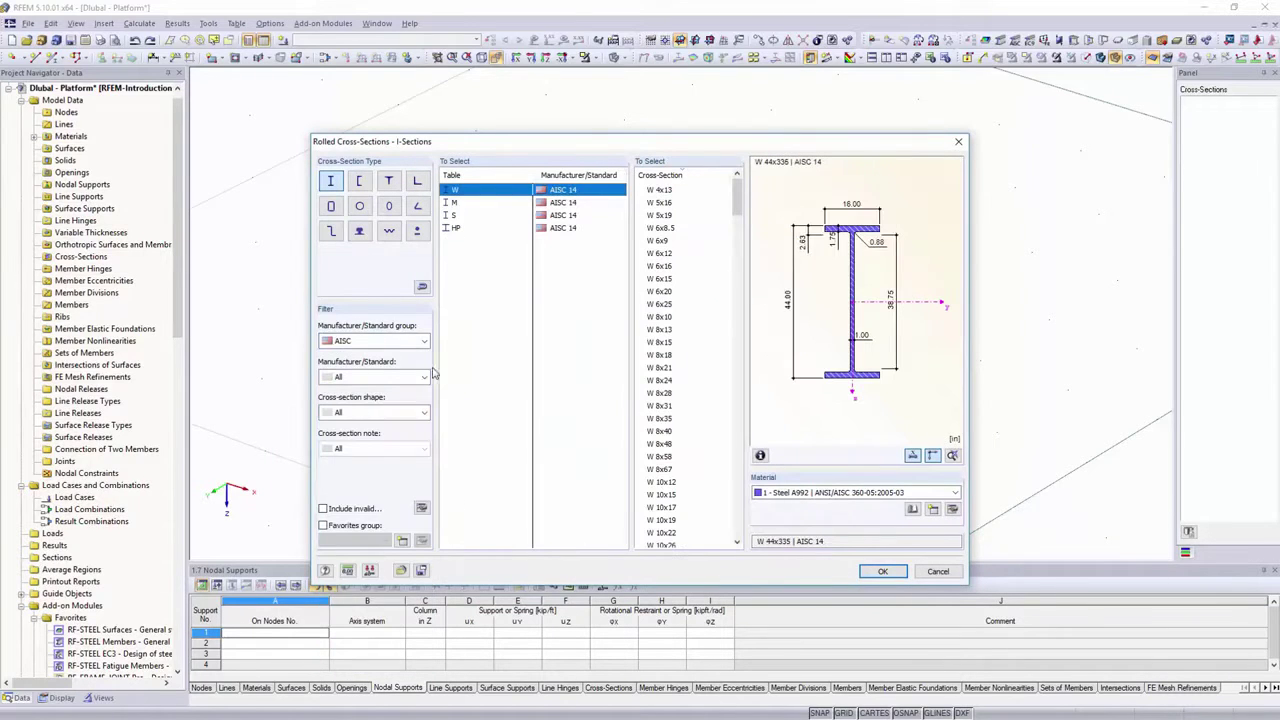
{"action": "left_click", "coordinate": [661, 444]}
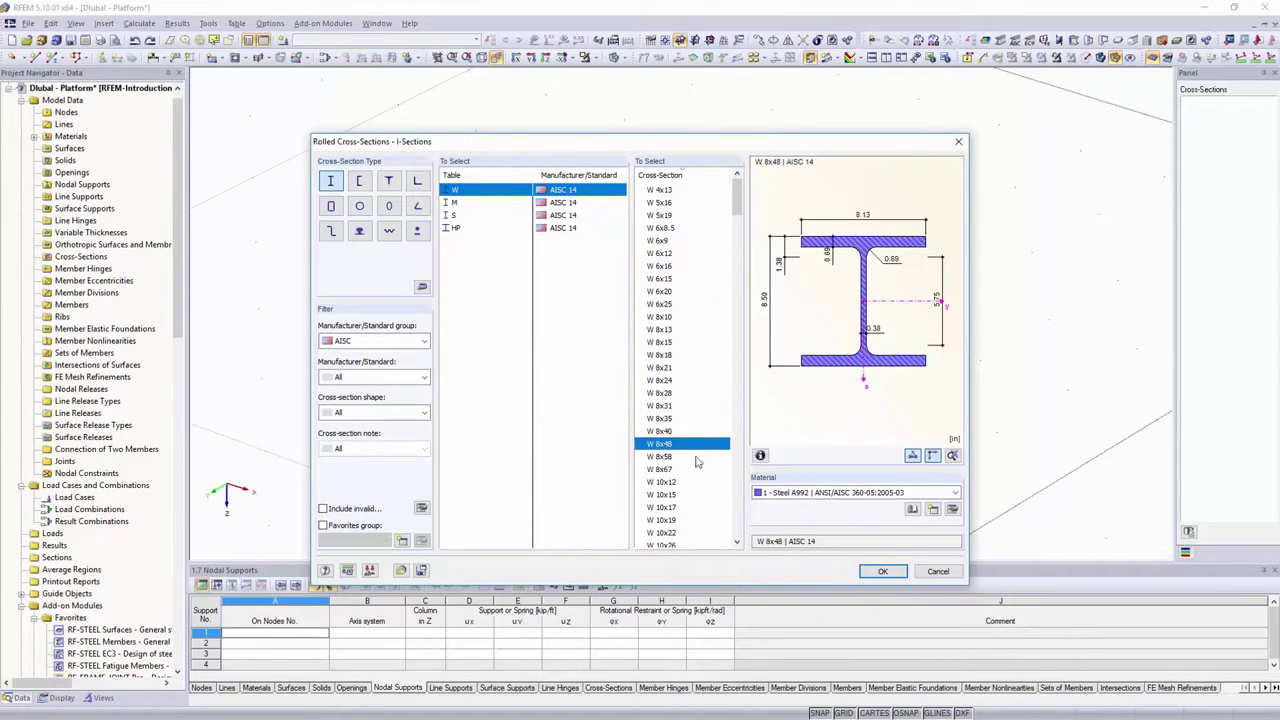
{"action": "left_click", "coordinate": [881, 572]}
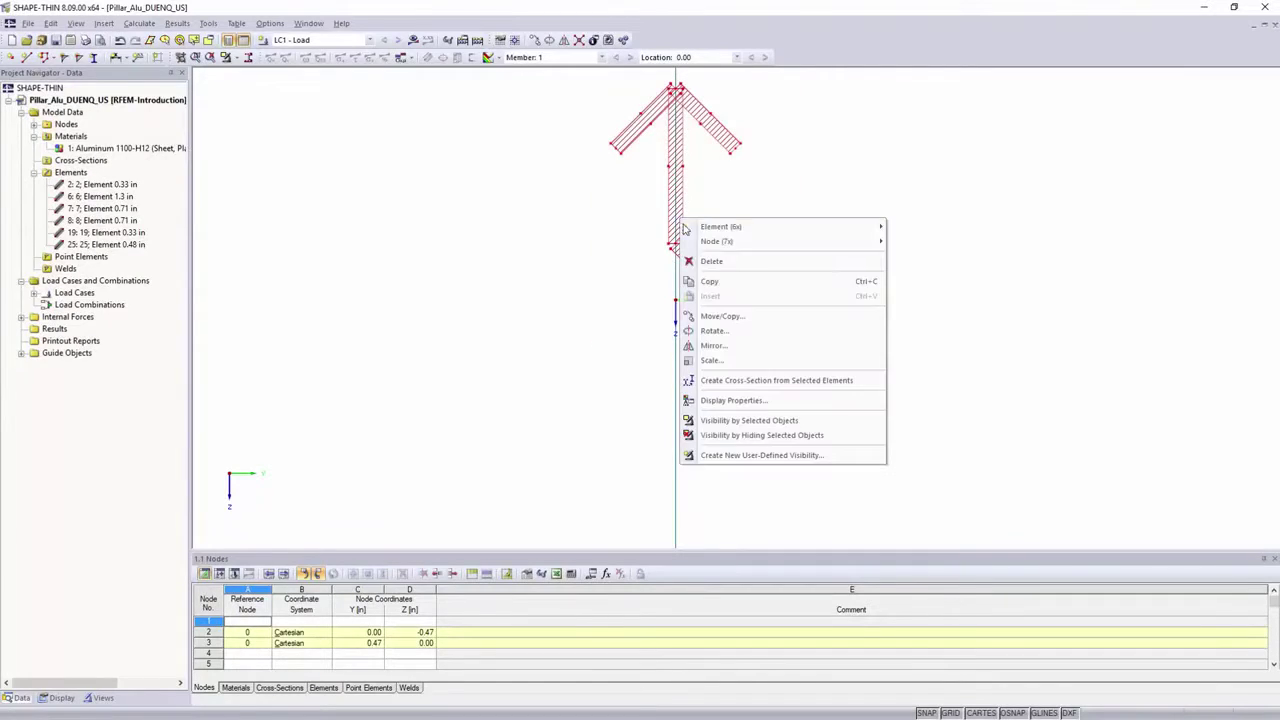
Step: Rotate-copy the selected arrow elements at 90° steps to form a four-armed cross
{"action": "left_click", "coordinate": [733, 333]}
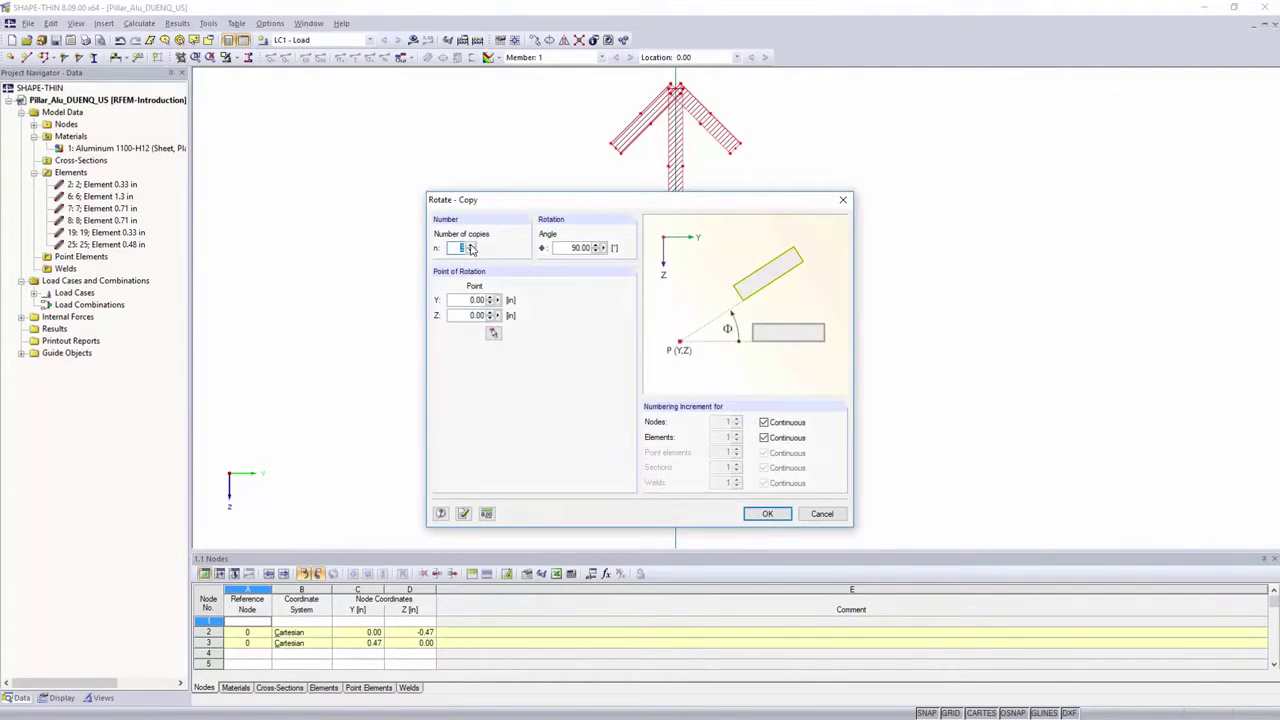
{"action": "left_click", "coordinate": [766, 514]}
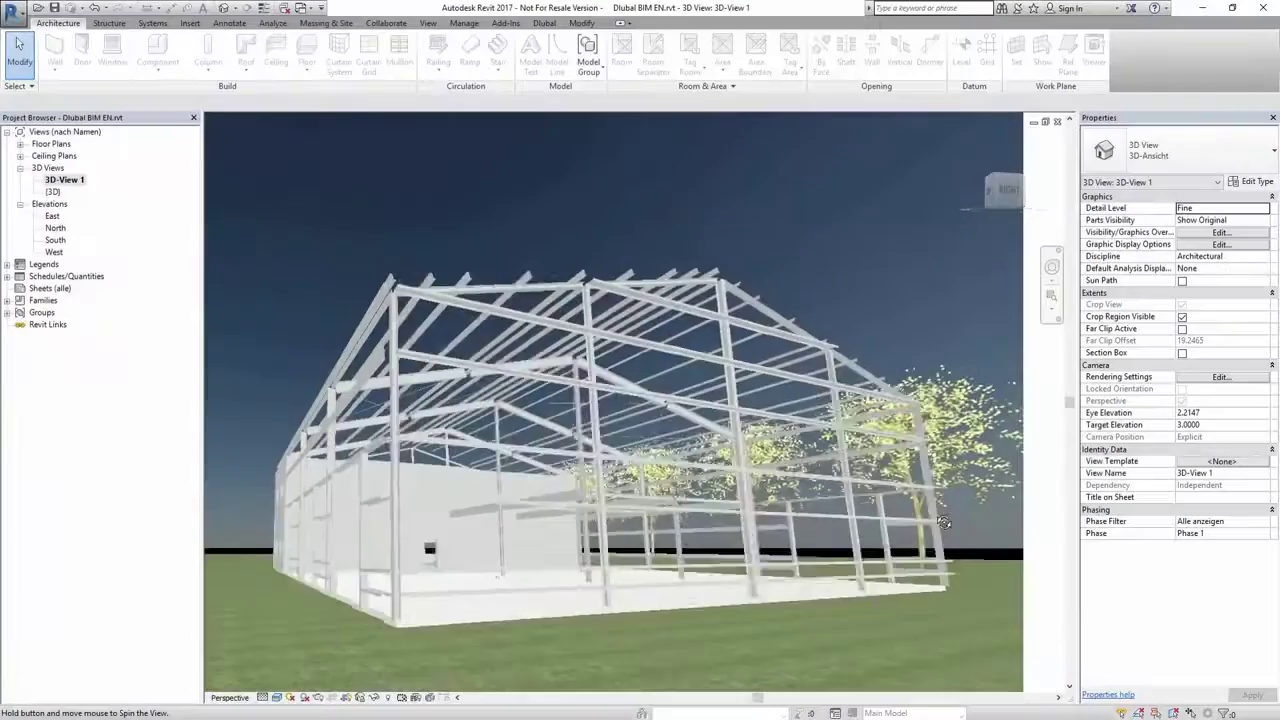
{"action": "middle_click_drag", "start_coordinate": [900, 520], "coordinate": [965, 525], "text": "shift"}
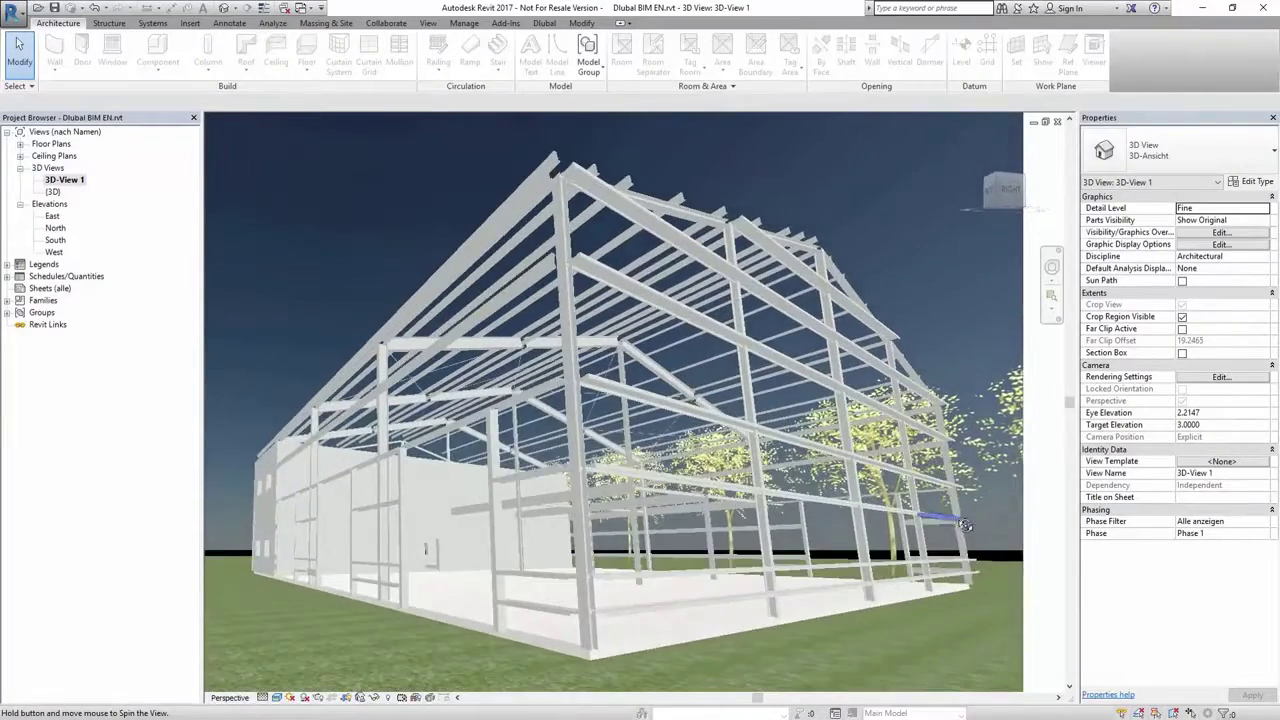
Step: Export the steel-frame building model from the South elevation view to RFEM
{"action": "double_click", "coordinate": [54, 241]}
{"action": "left_click", "coordinate": [543, 23]}
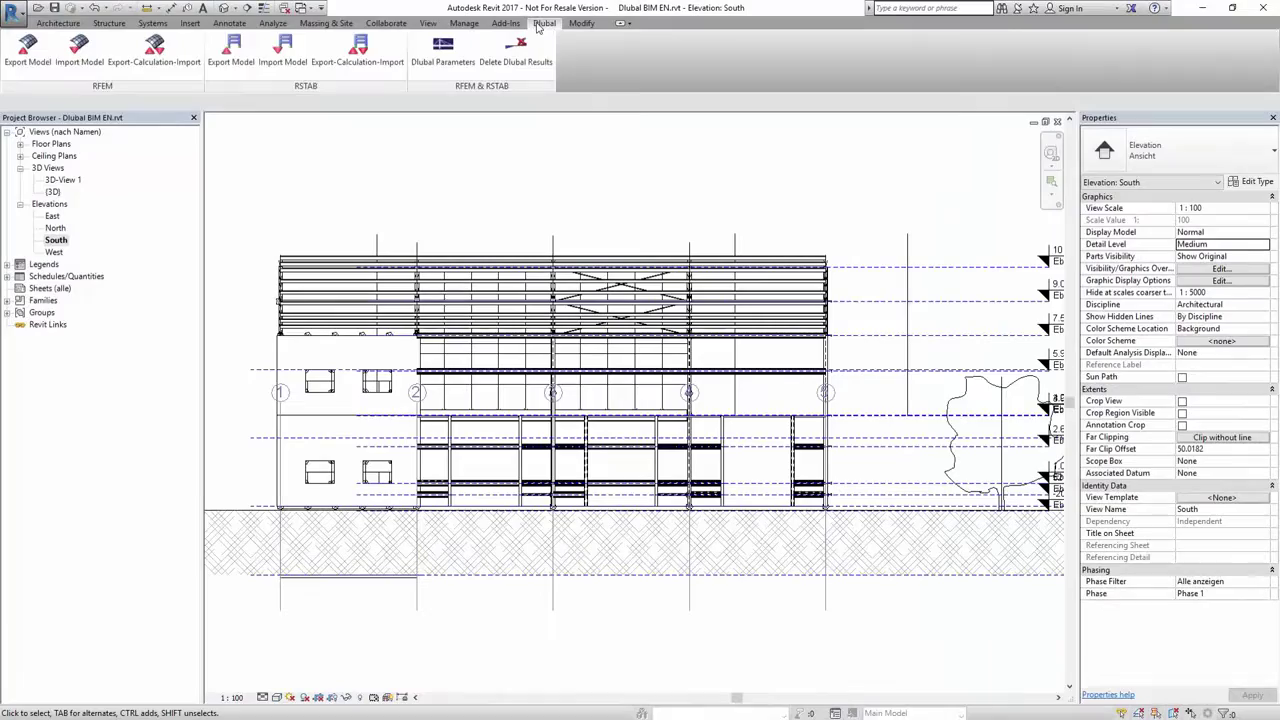
{"action": "left_click", "coordinate": [30, 56]}
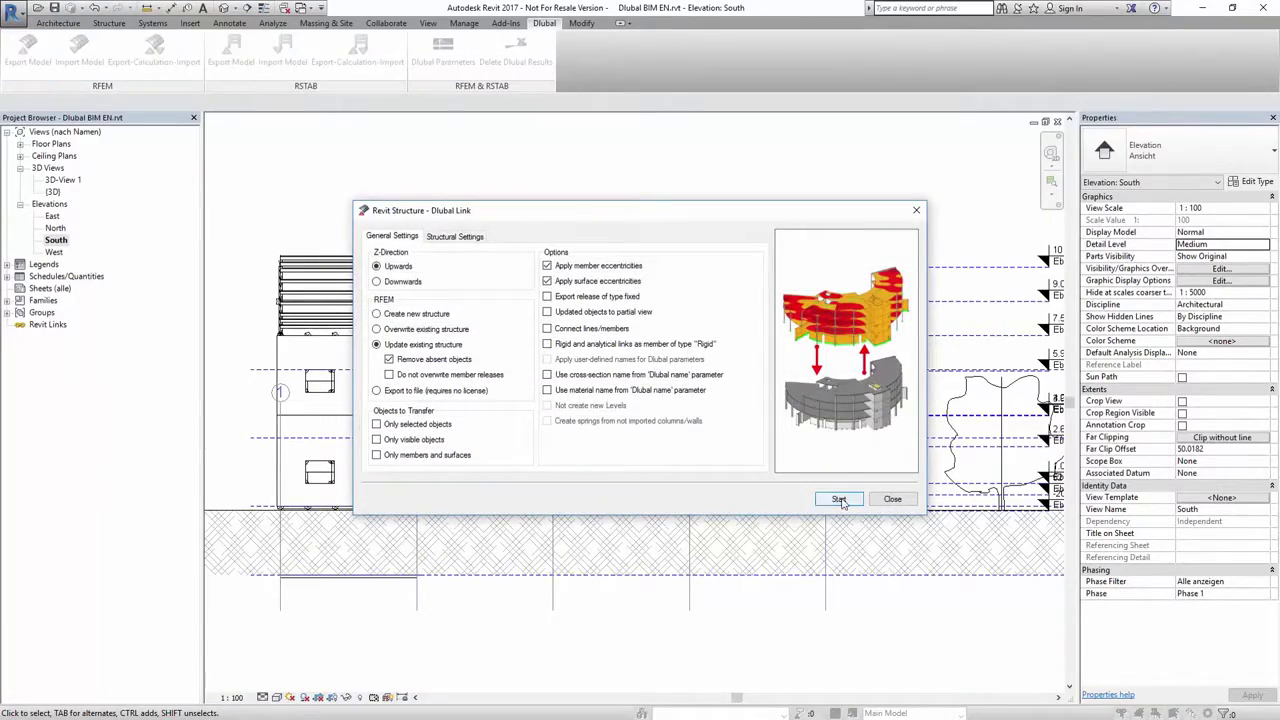
{"action": "left_click", "coordinate": [839, 499]}
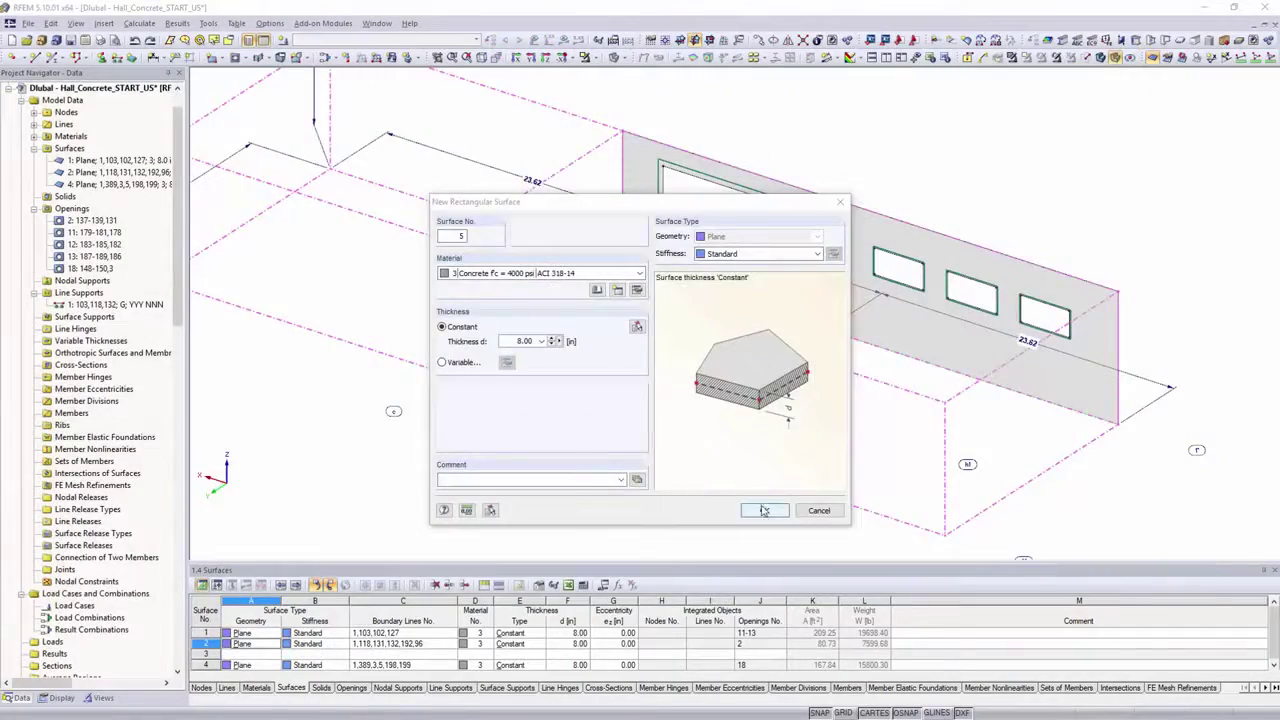
Step: Confirm the new door opening in the red wall and view it isometrically
{"action": "left_click", "coordinate": [766, 506]}
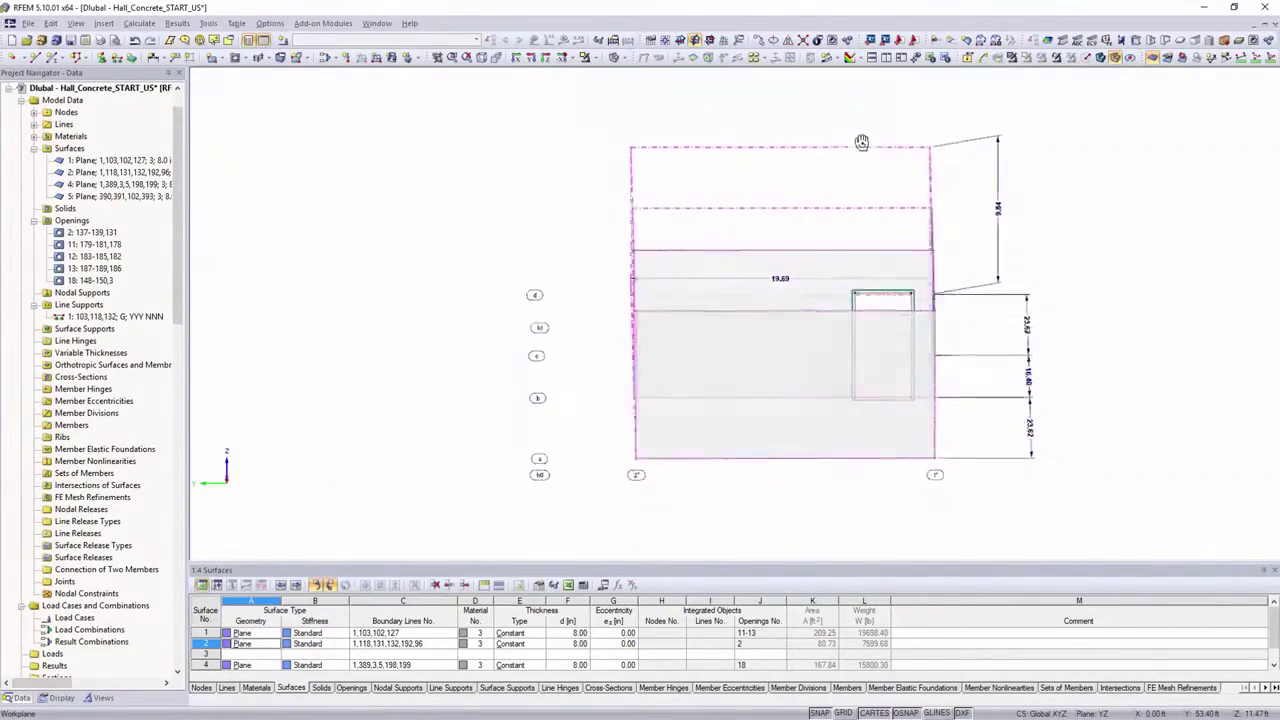
{"action": "middle_click_drag", "start_coordinate": [861, 142], "coordinate": [1016, 254], "text": "ctrl"}
{"action": "scroll", "coordinate": [1016, 254], "scroll_direction": "up", "scroll_amount": 2}
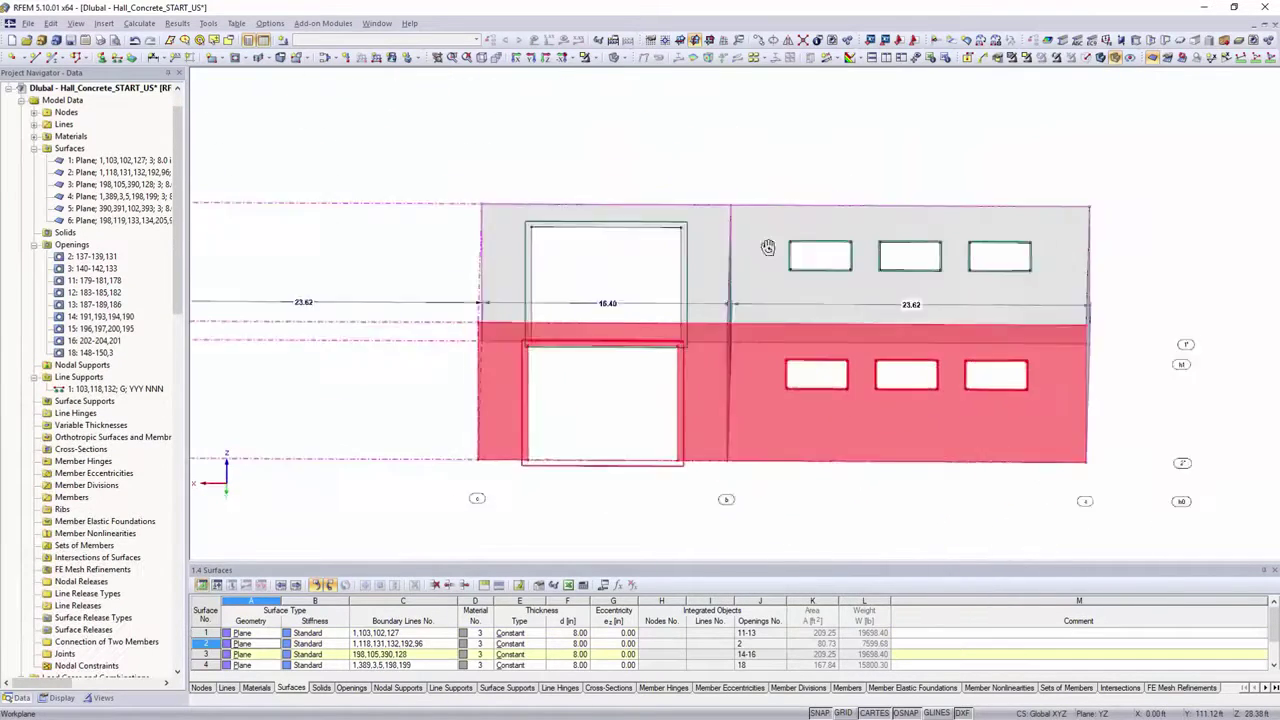
Step: Mirror the right wall with its openings, then draw members to the vertex and upper-left node
{"action": "left_click", "coordinate": [948, 330]}
{"action": "middle_click_drag", "start_coordinate": [948, 330], "coordinate": [988, 317], "text": "ctrl"}
{"action": "right_click", "coordinate": [976, 245]}
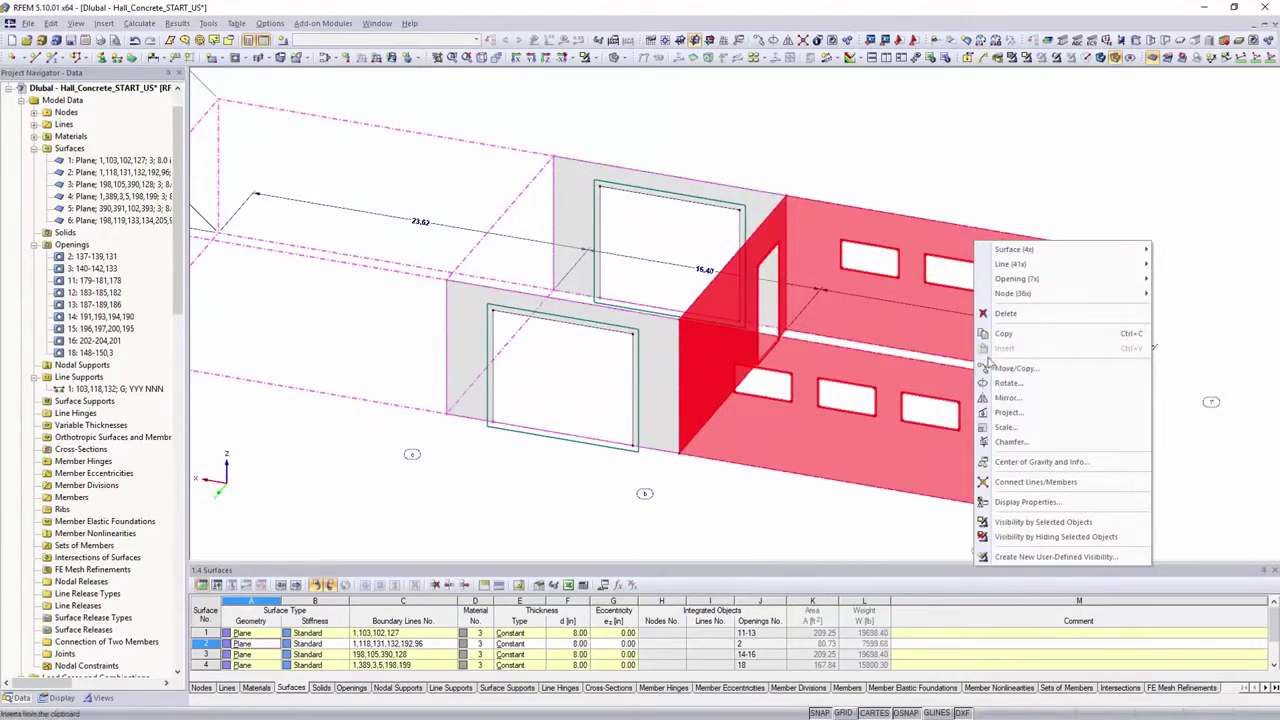
{"action": "left_click", "coordinate": [1005, 397]}
{"action": "left_click", "coordinate": [773, 516]}
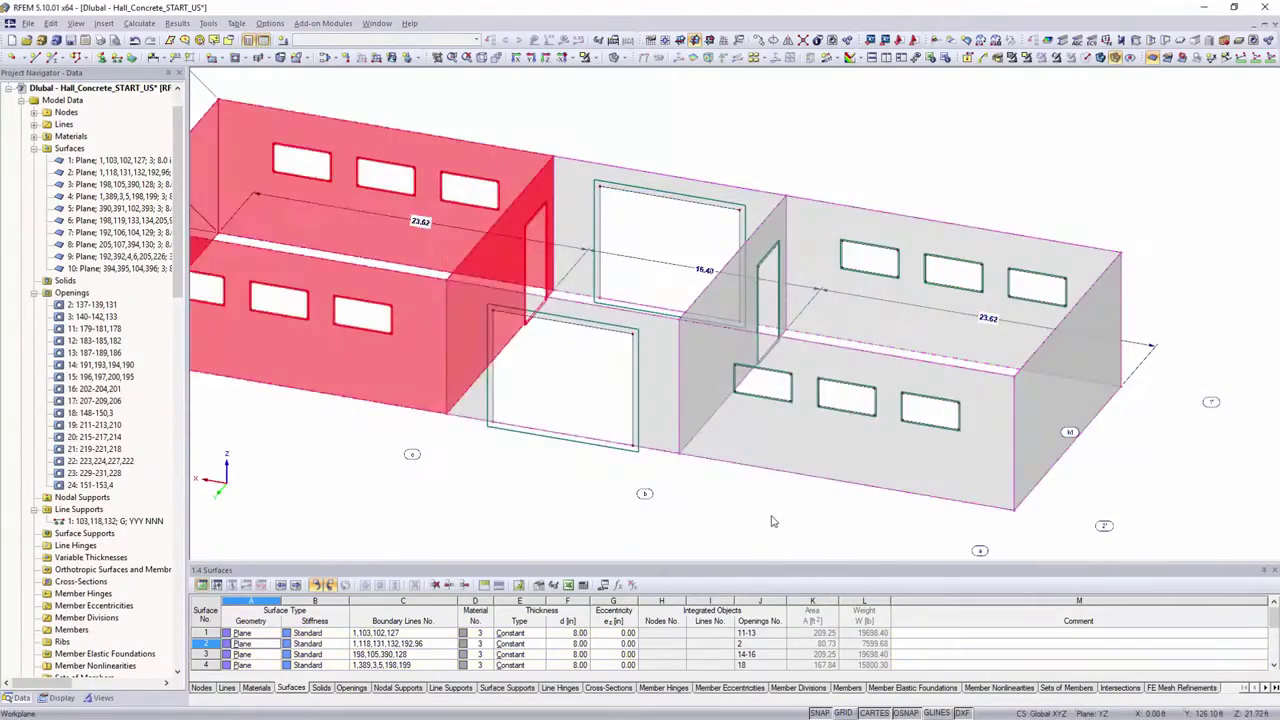
{"action": "middle_click_drag", "start_coordinate": [773, 516], "coordinate": [771, 174], "text": "ctrl"}
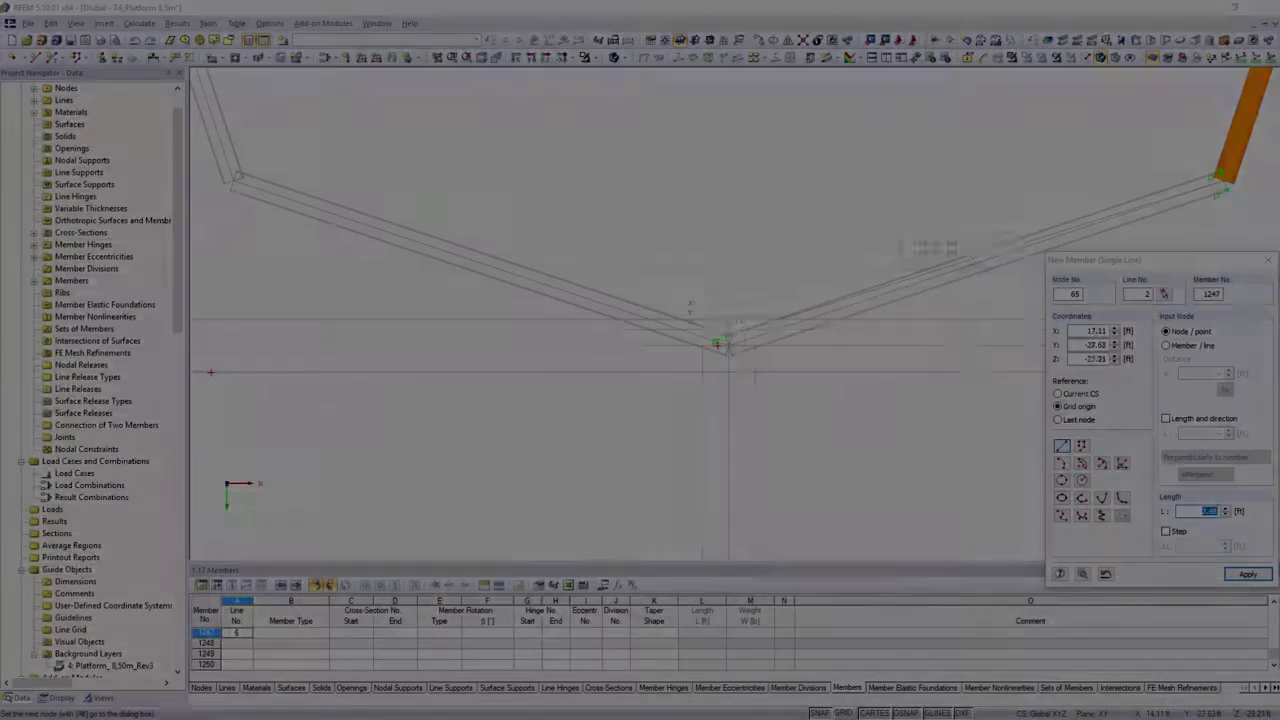
{"action": "left_click", "coordinate": [717, 345]}
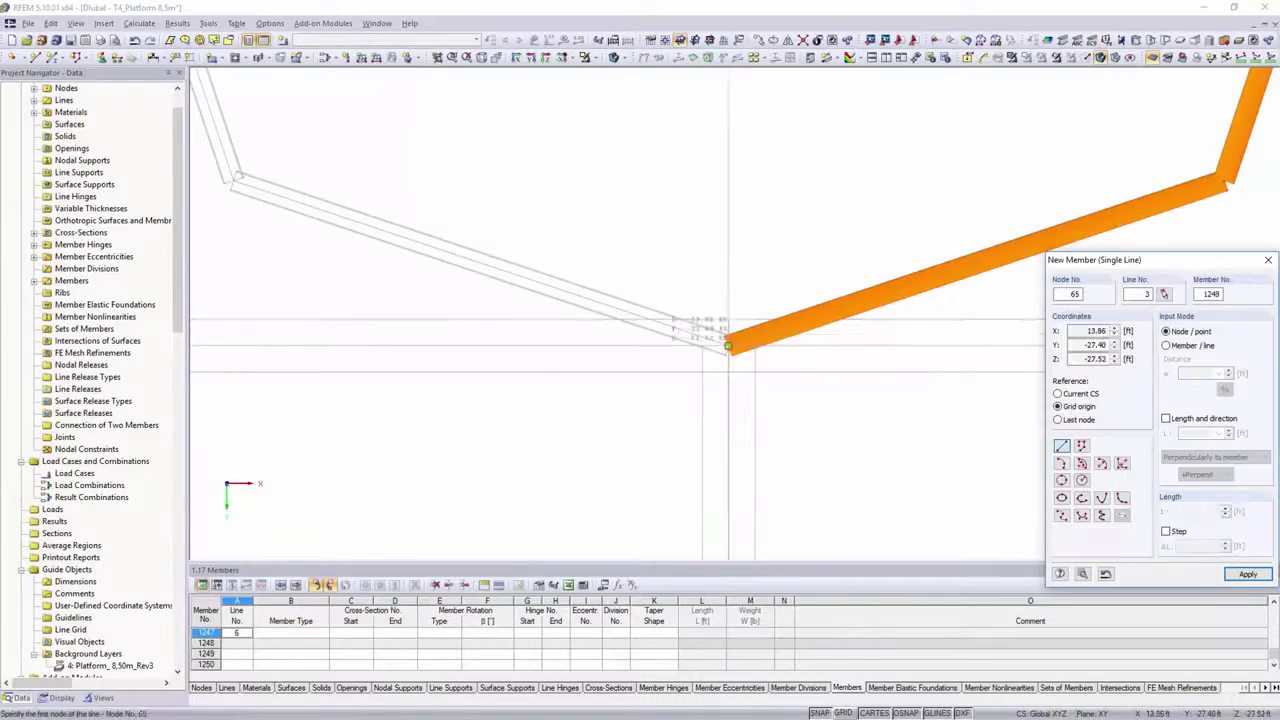
{"action": "left_click", "coordinate": [232, 181]}
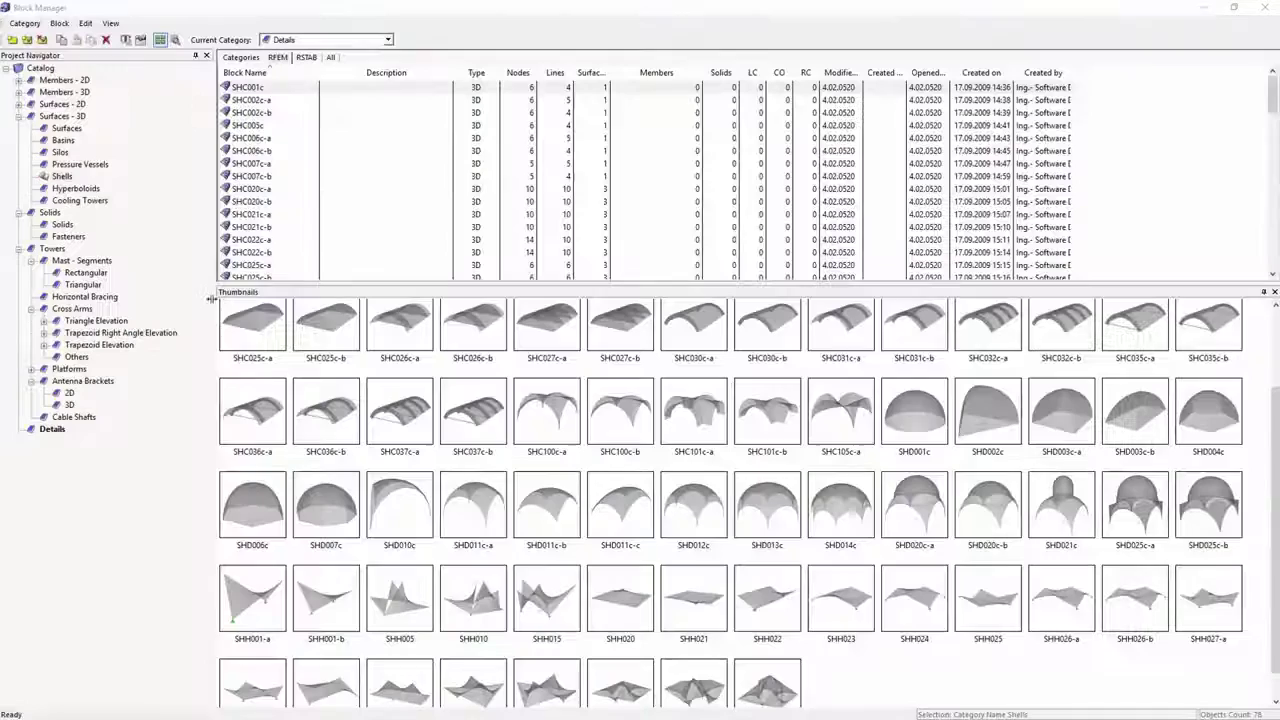
Step: Insert the Dlubal Anchor Type 1 block from Details with shear key dimension 200
{"action": "left_click", "coordinate": [52, 429]}
{"action": "left_click", "coordinate": [231, 339]}
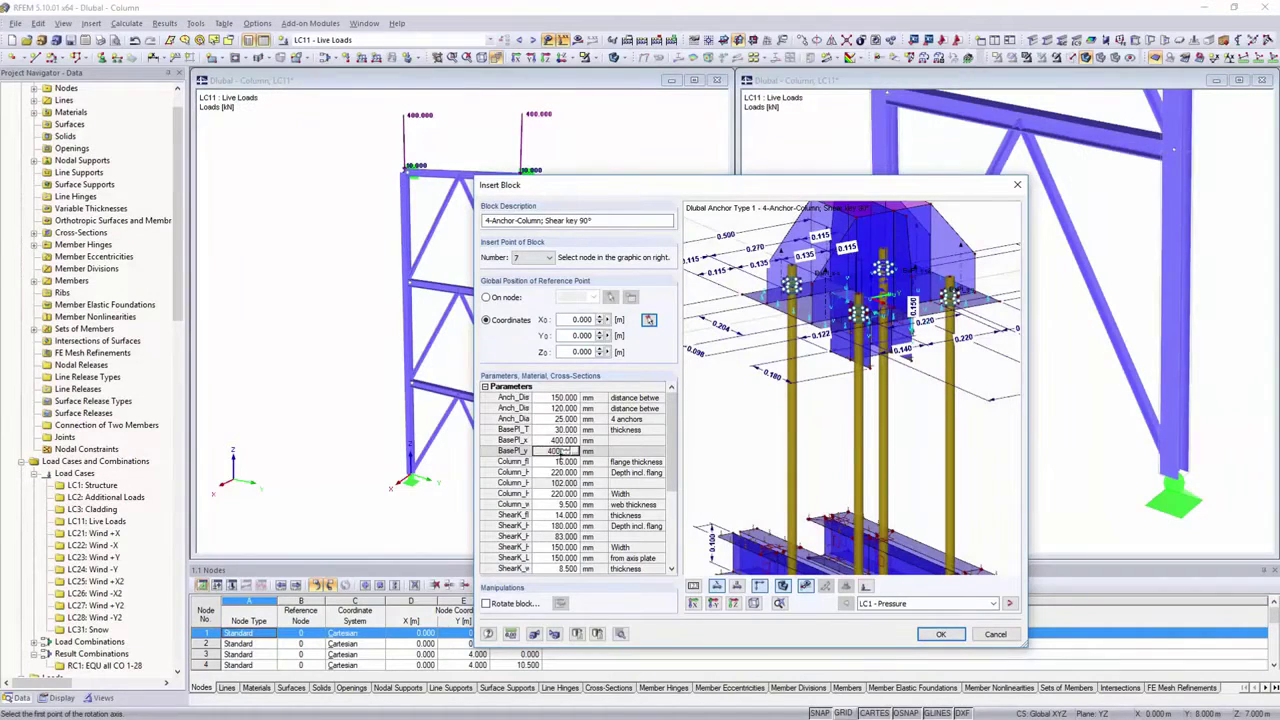
{"action": "key", "text": "Return"}
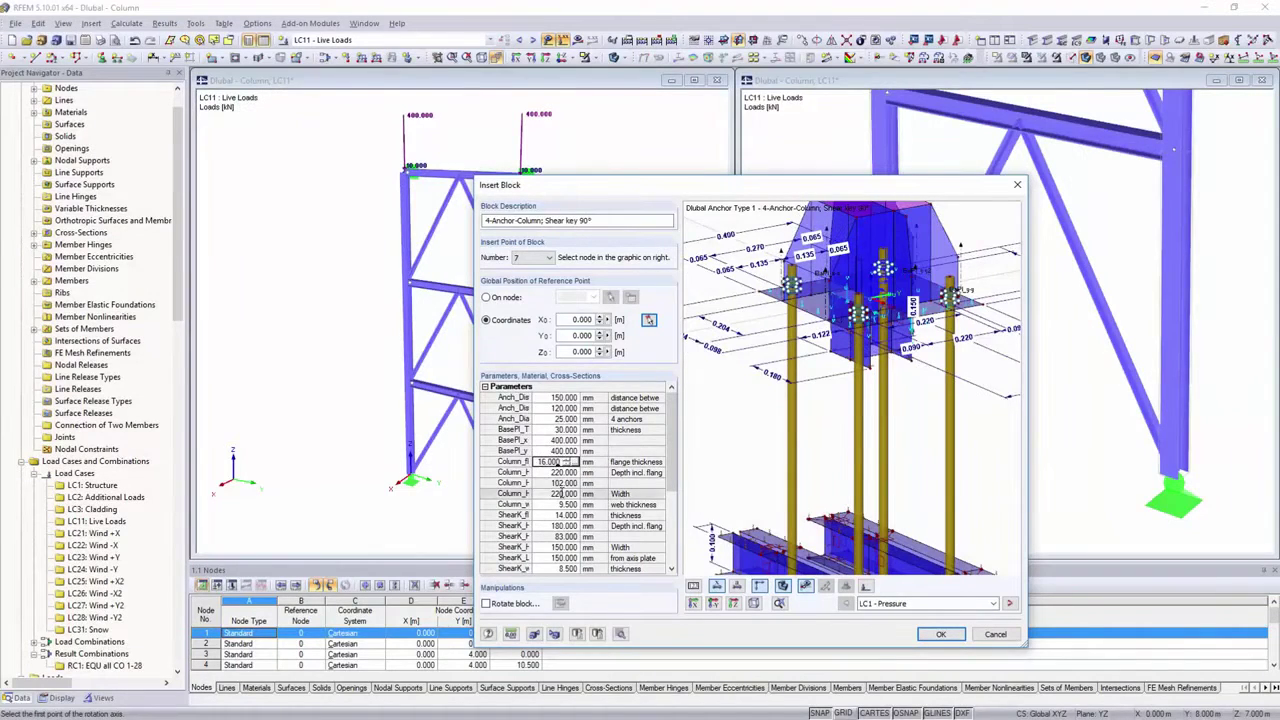
{"action": "left_click", "coordinate": [566, 557]}
{"action": "type", "text": "200"}
{"action": "key", "text": "Return"}
{"action": "left_click", "coordinate": [553, 568]}
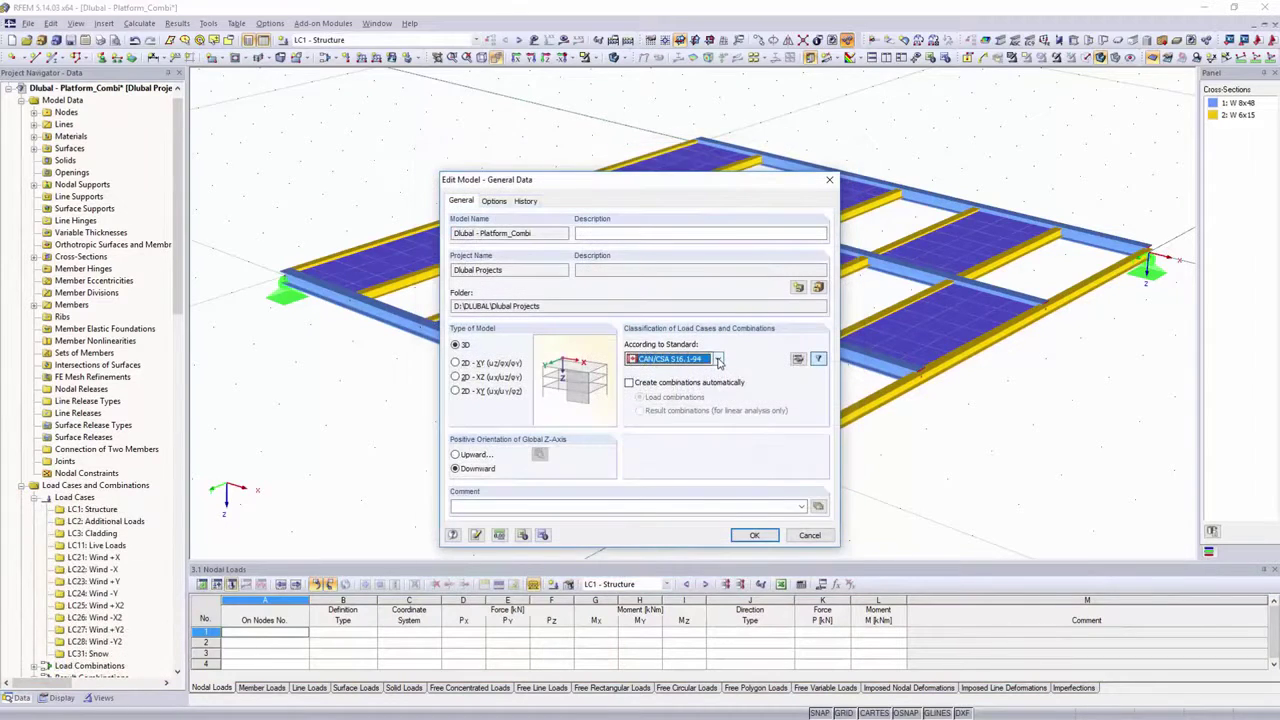
Step: Classify load cases per ASCE 7-16, review action combinations AC3, AC4 and AC10, then list load combinations
{"action": "left_click", "coordinate": [717, 360]}
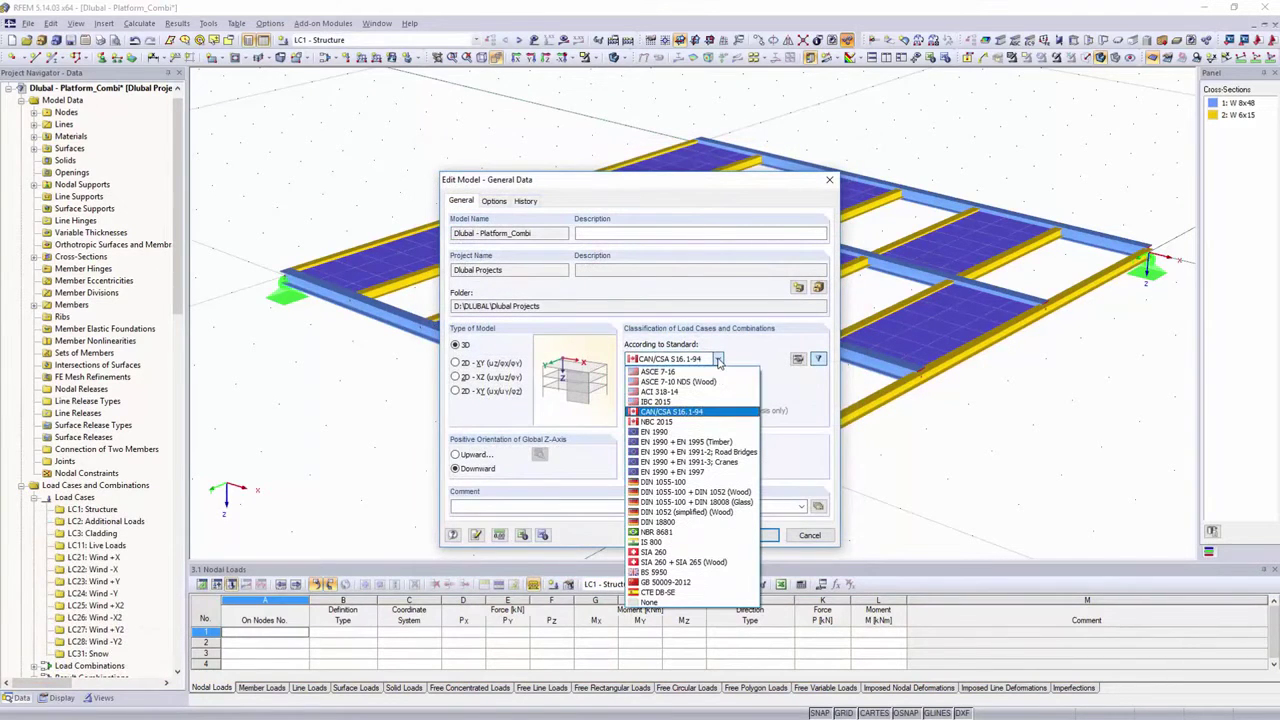
{"action": "left_click", "coordinate": [718, 373]}
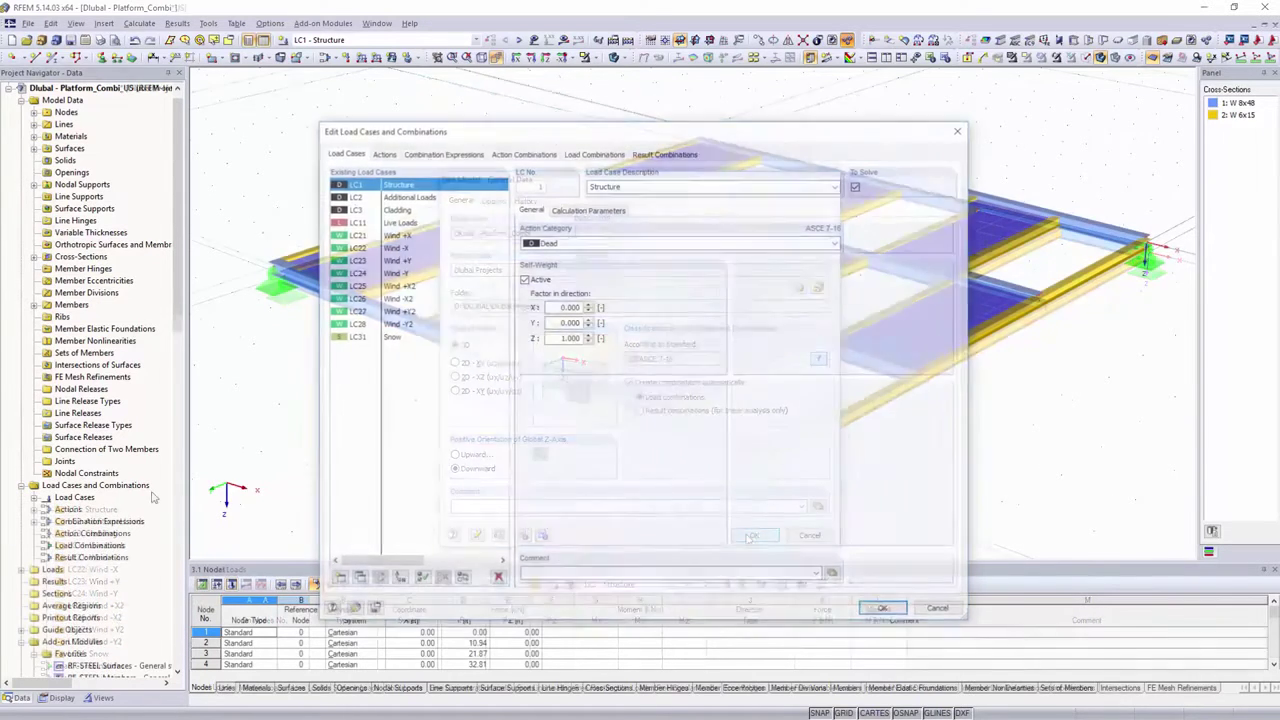
{"action": "left_click", "coordinate": [502, 156]}
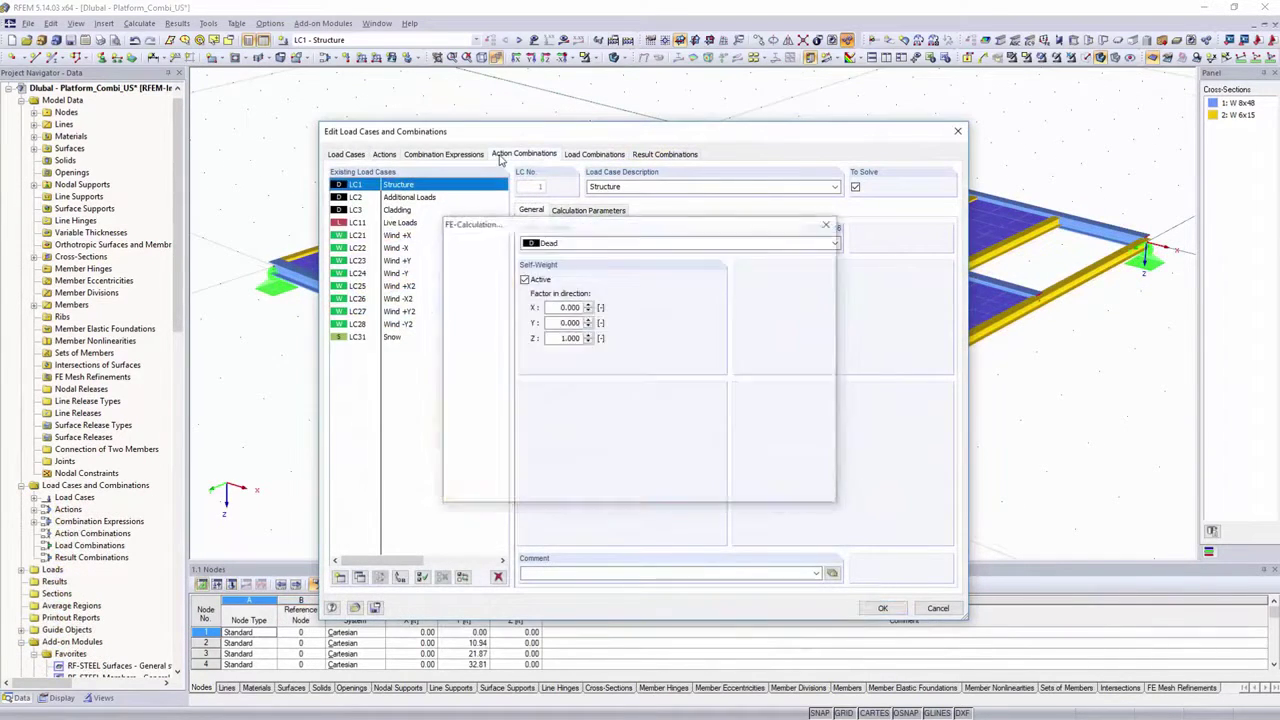
{"action": "left_click", "coordinate": [433, 211]}
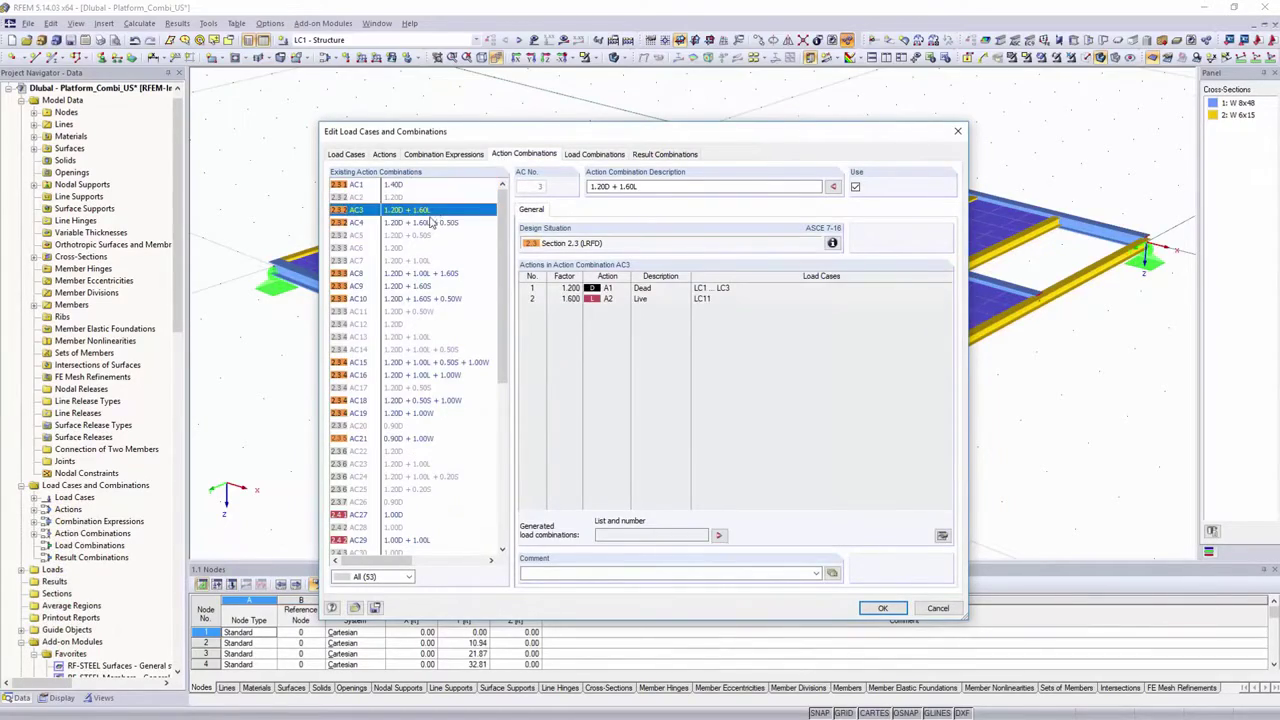
{"action": "left_click", "coordinate": [430, 224]}
{"action": "left_click", "coordinate": [413, 300]}
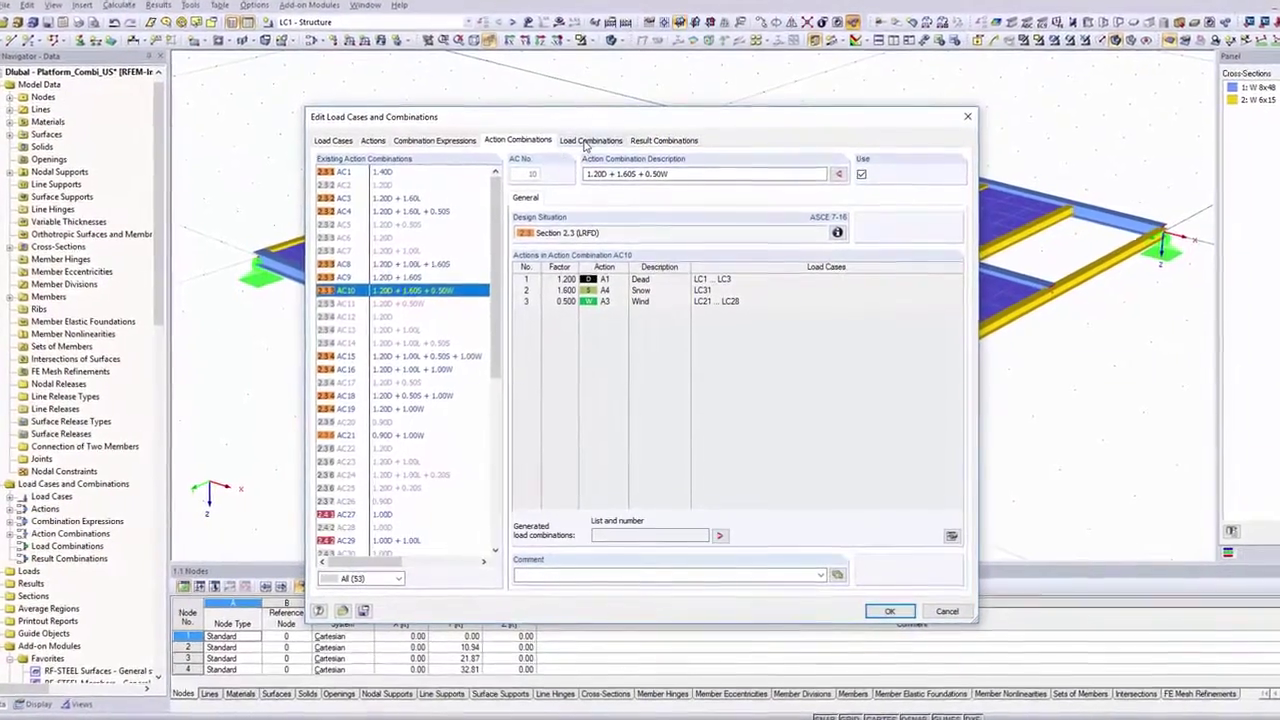
{"action": "left_click", "coordinate": [594, 154]}
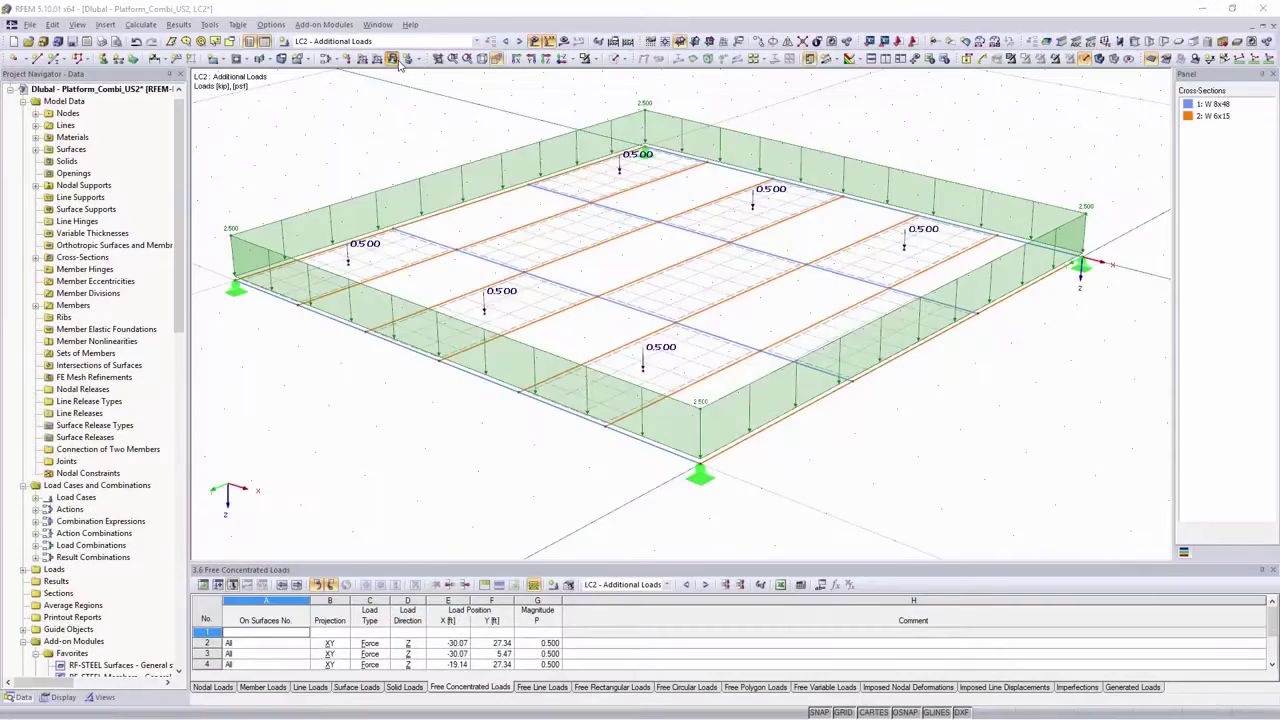
Step: Apply a new surface load to three floor surfaces in LC2
{"action": "left_click", "coordinate": [394, 59]}
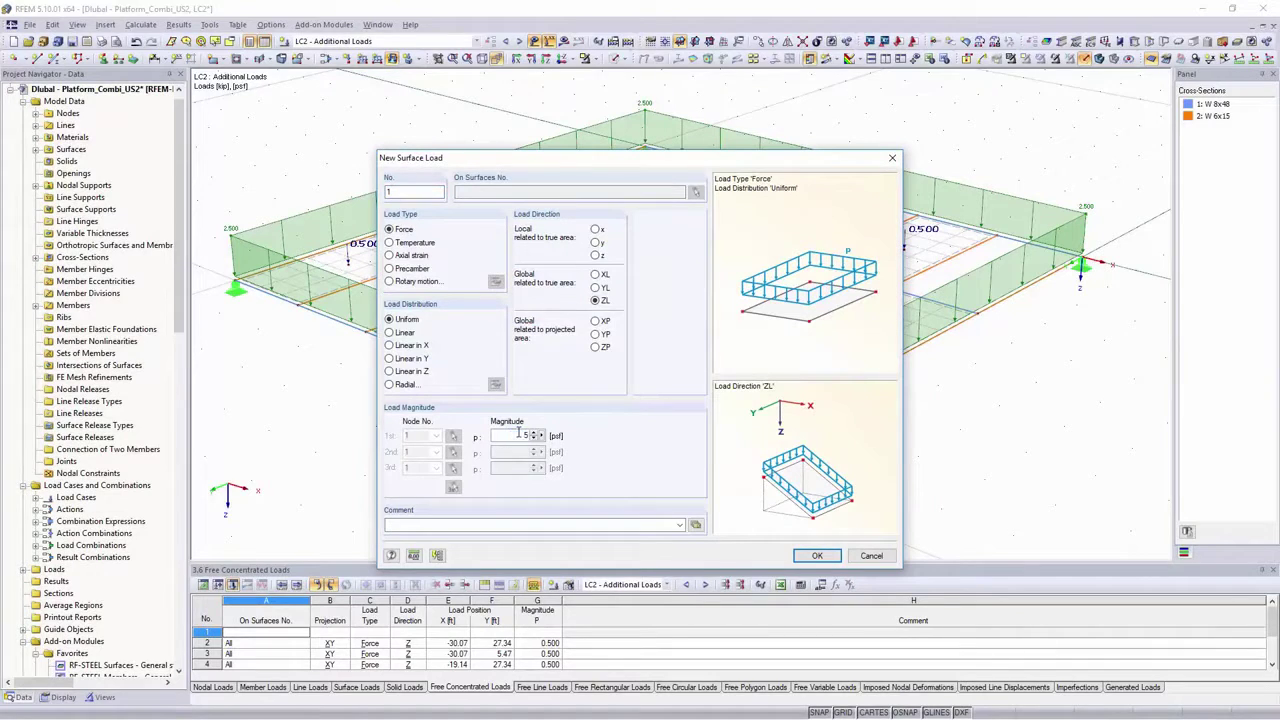
{"action": "left_click", "coordinate": [806, 553]}
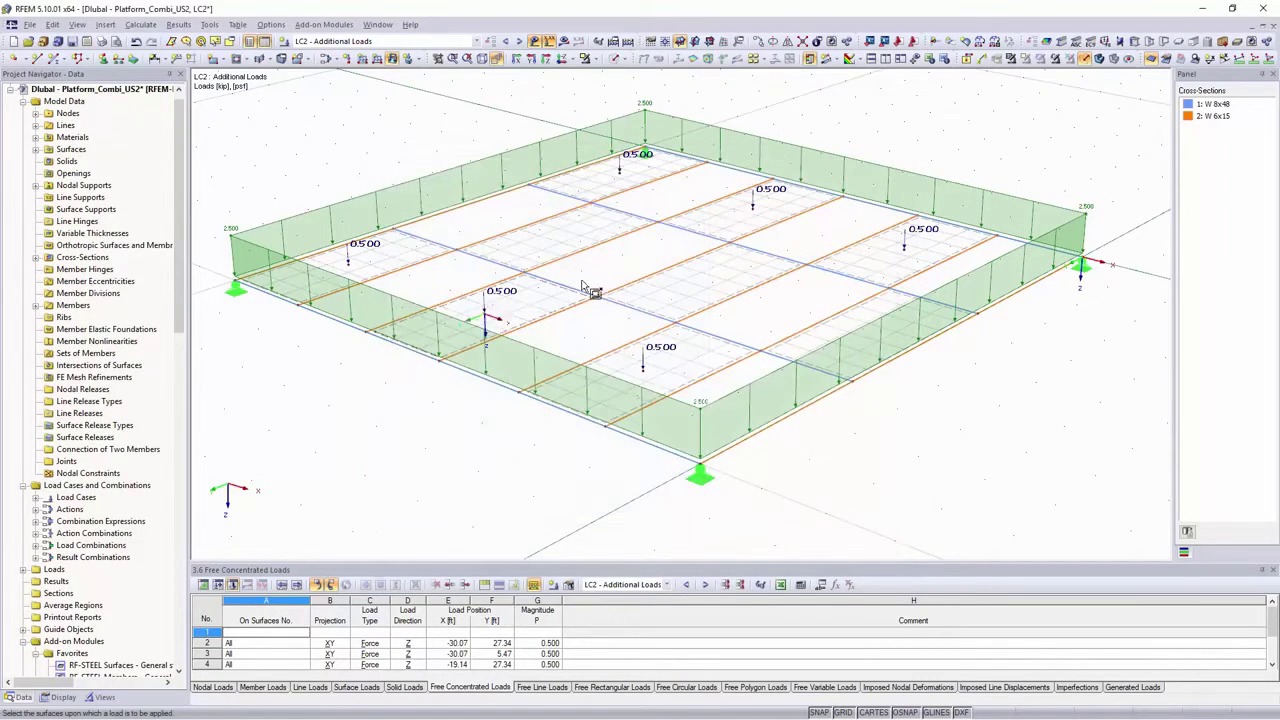
{"action": "left_click", "coordinate": [563, 251]}
{"action": "left_click", "coordinate": [636, 284]}
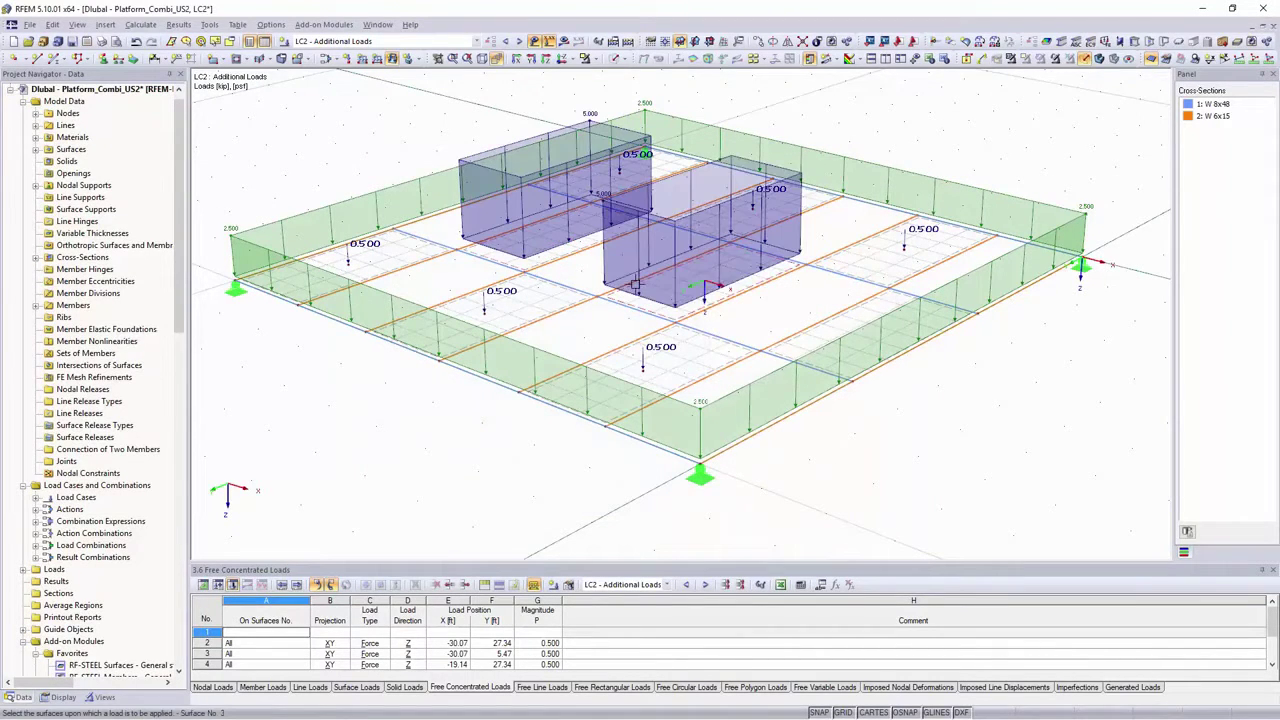
{"action": "left_click", "coordinate": [787, 340]}
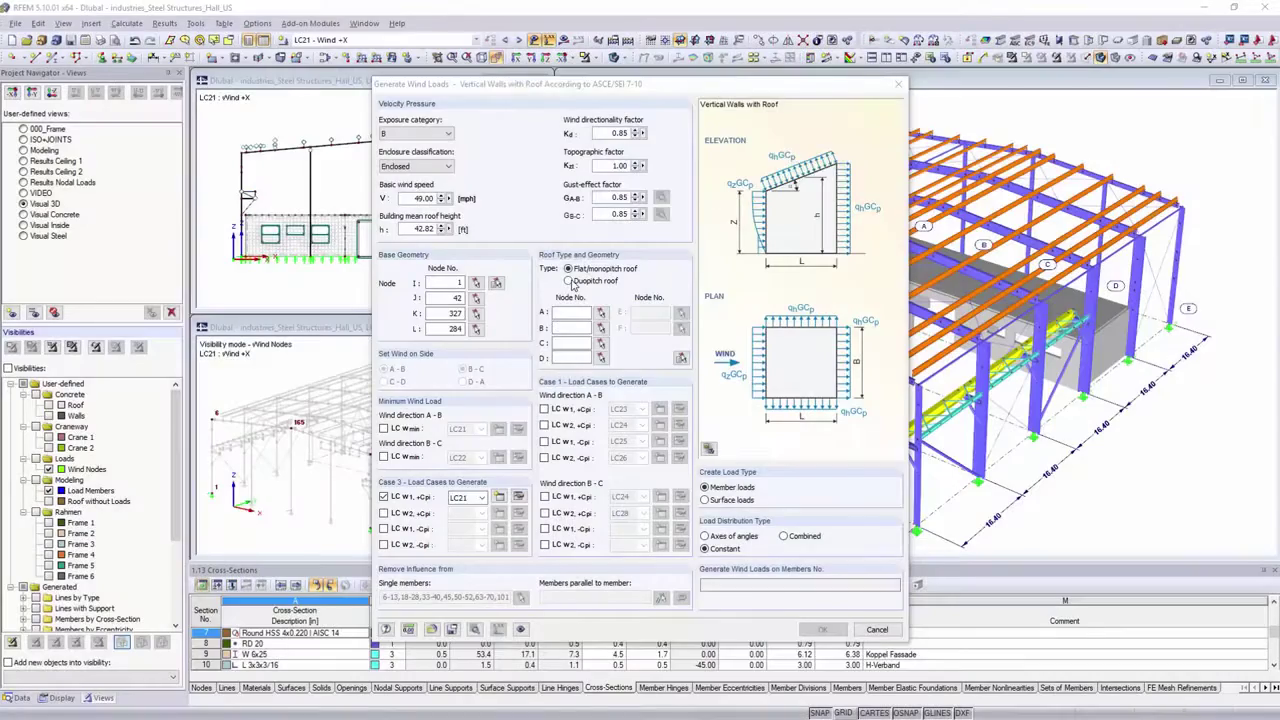
Step: Generate duopitch-roof wind loads from the picked roof nodes and move to load case Wind -Y
{"action": "left_click", "coordinate": [570, 282]}
{"action": "left_click", "coordinate": [680, 359]}
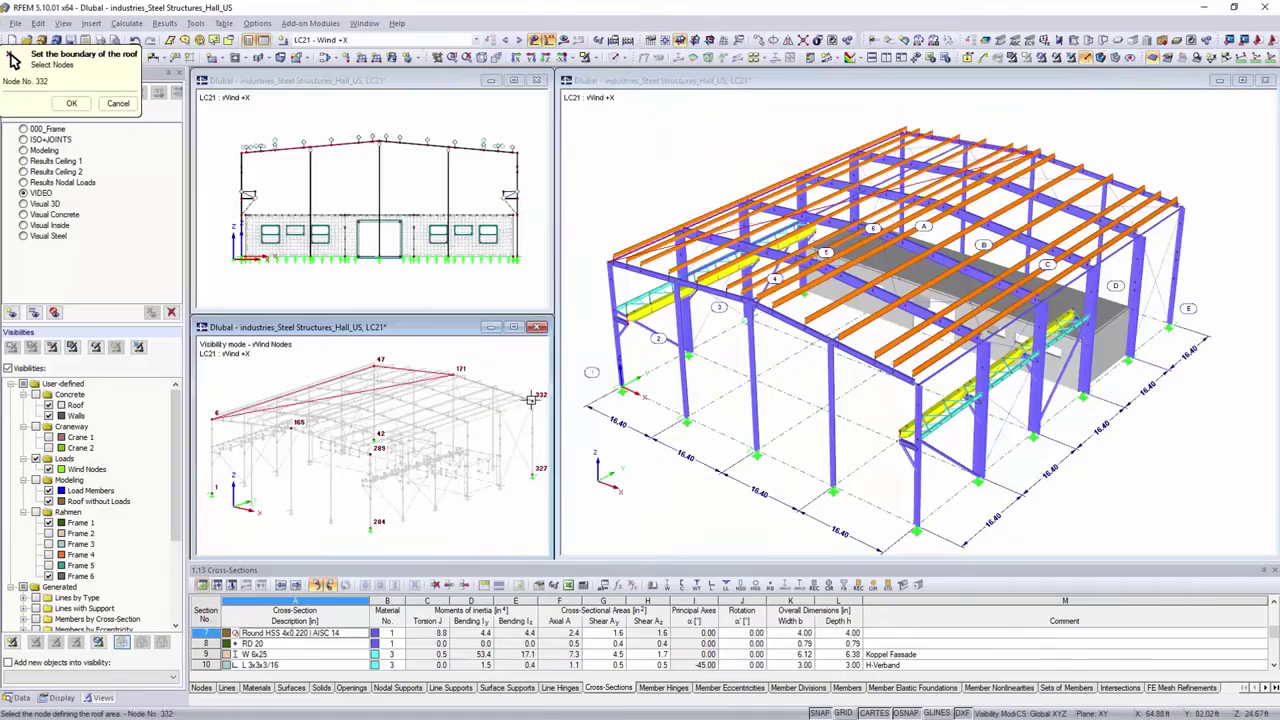
{"action": "left_click", "coordinate": [340, 437]}
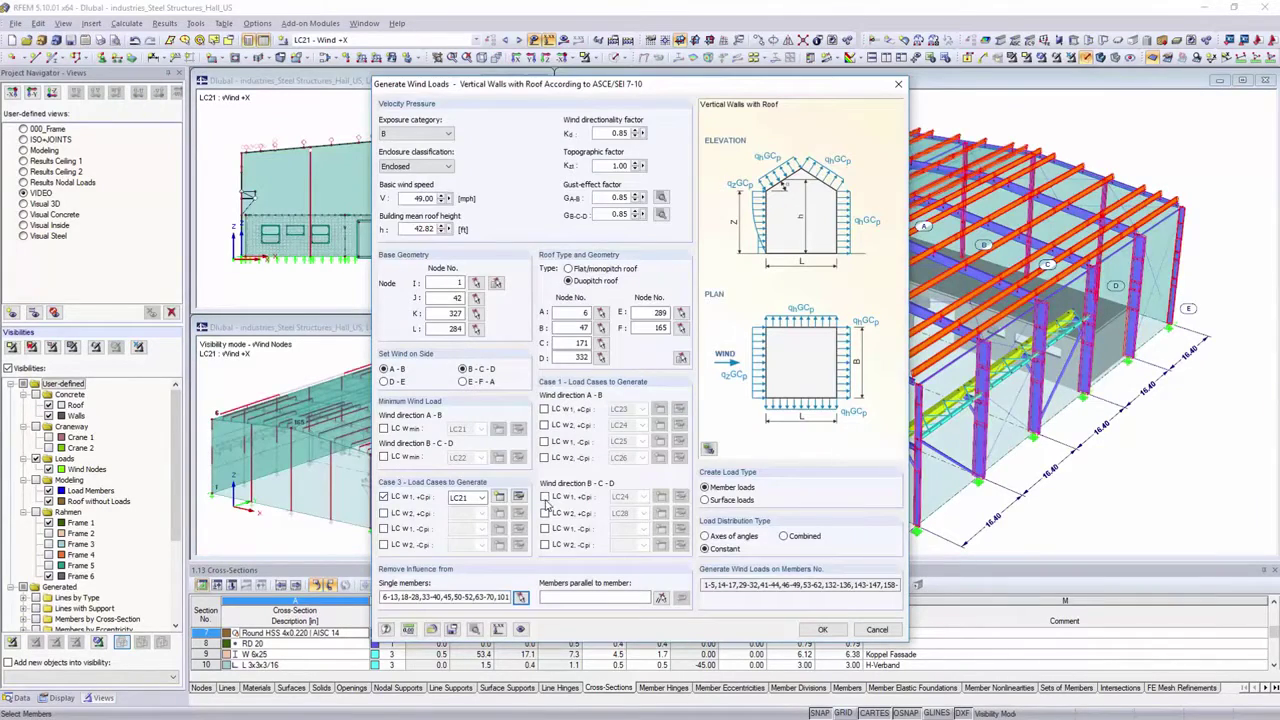
{"action": "left_click", "coordinate": [820, 630]}
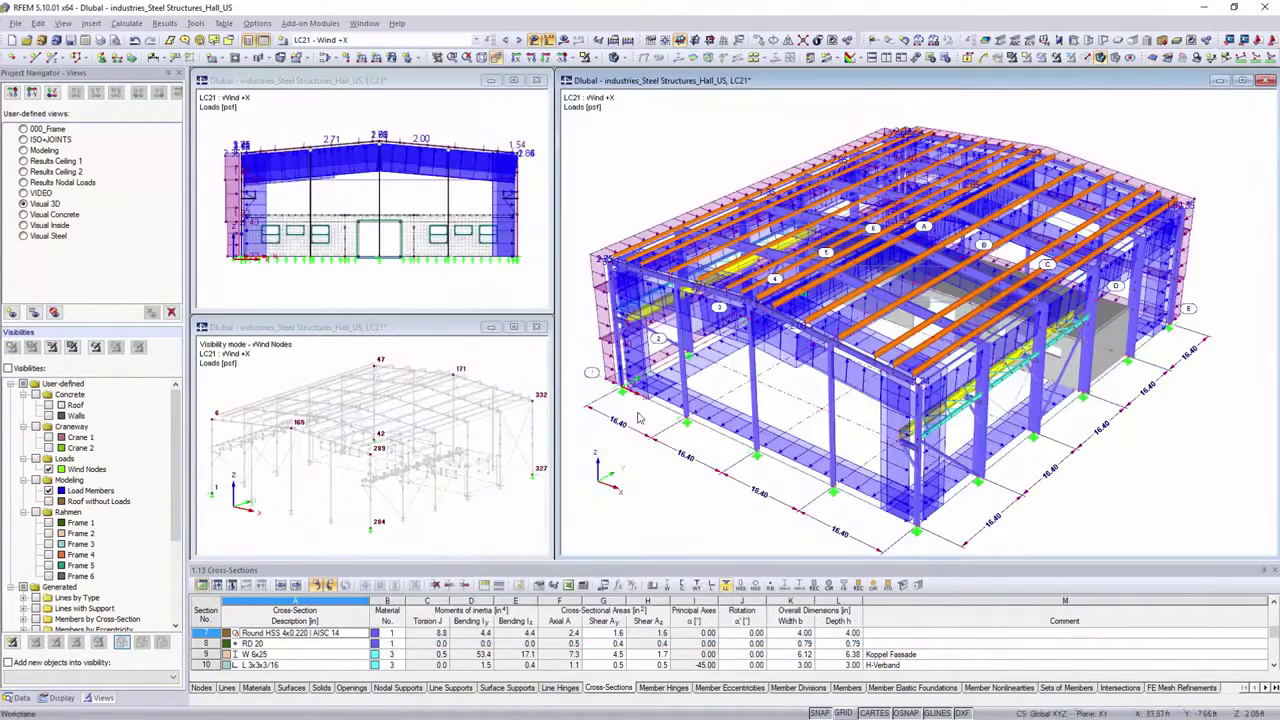
{"action": "left_click", "coordinate": [518, 40]}
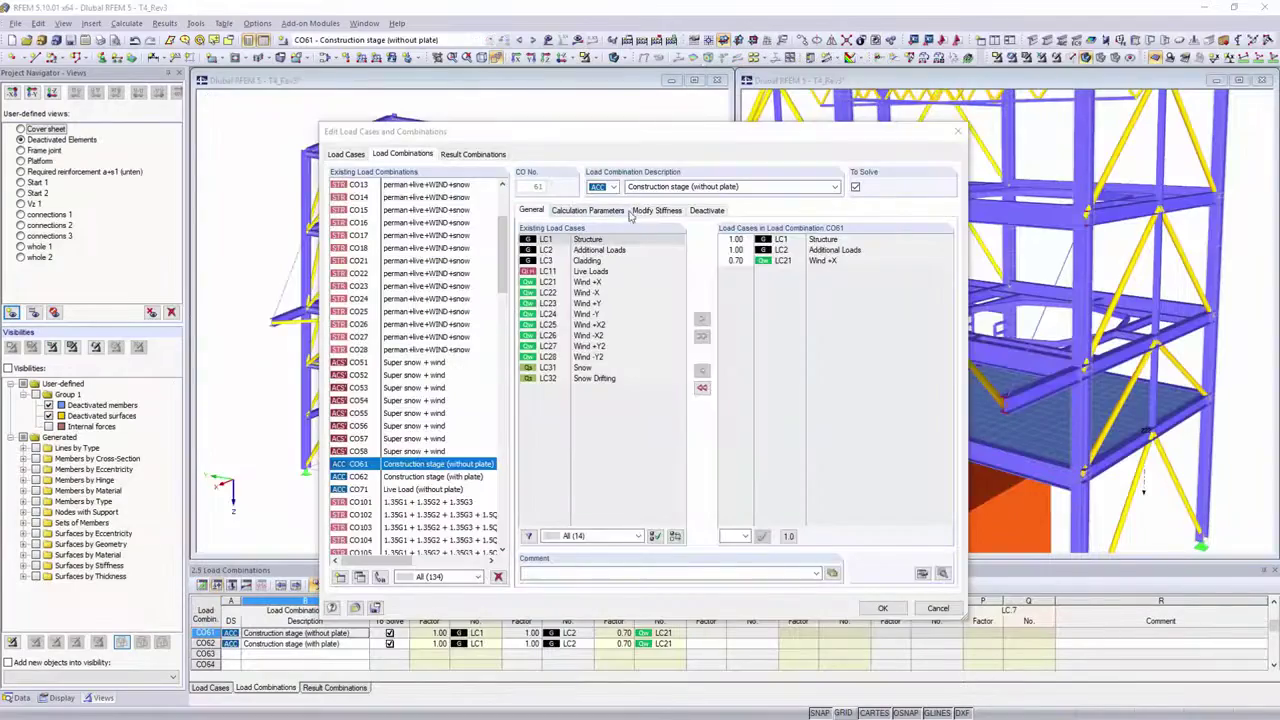
Step: Set CO61 to deactivate both platform frames' members, picked in the model, and surface 1
{"action": "left_click", "coordinate": [700, 212]}
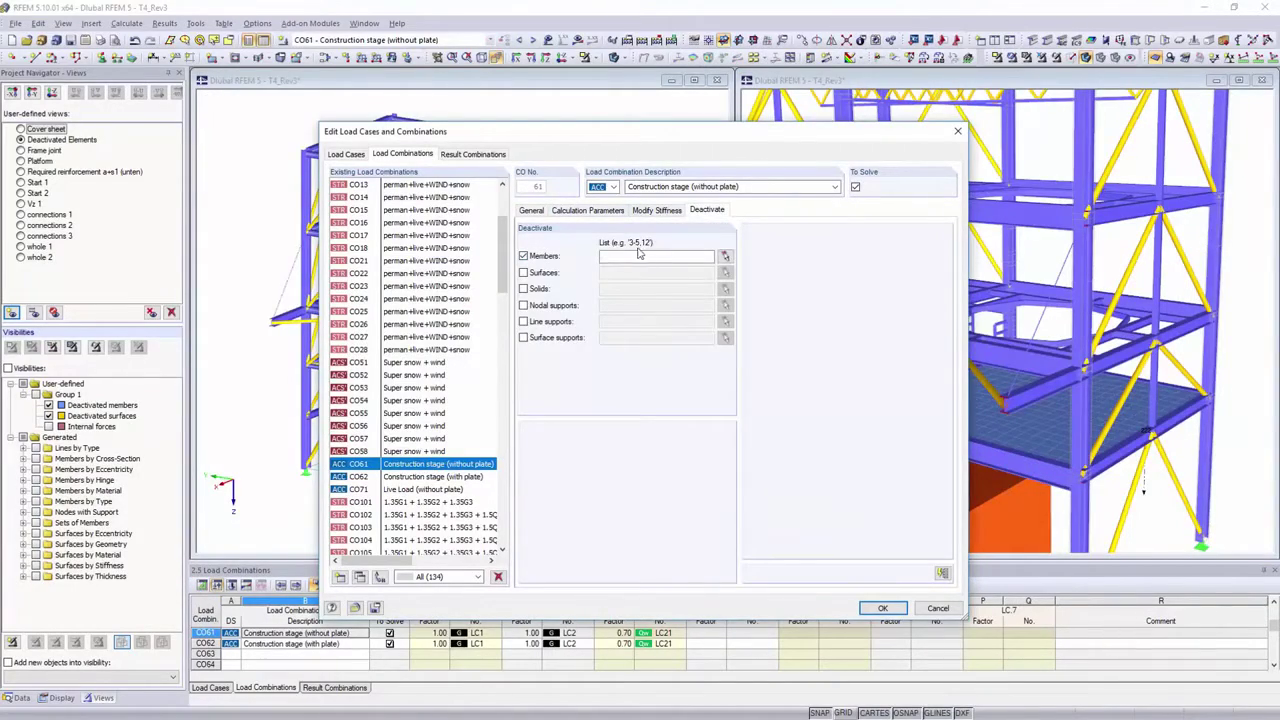
{"action": "left_click", "coordinate": [723, 256]}
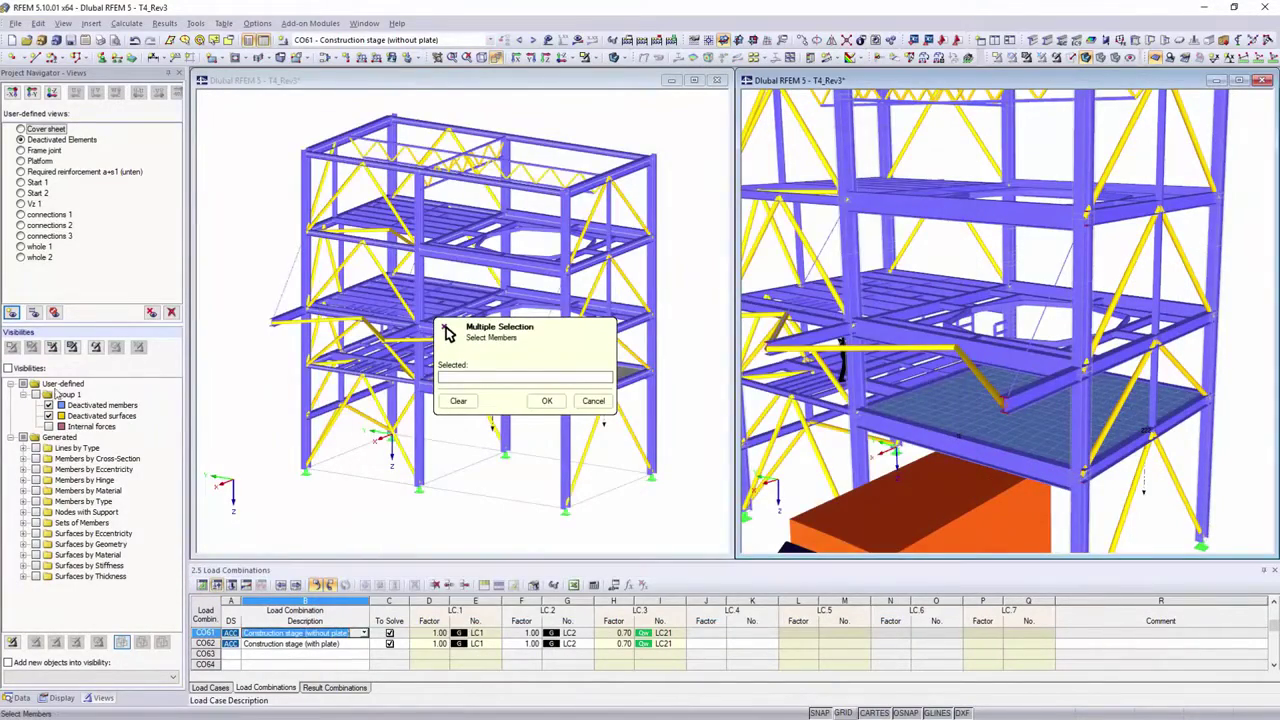
{"action": "left_click_drag", "start_coordinate": [832, 152], "coordinate": [1252, 397]}
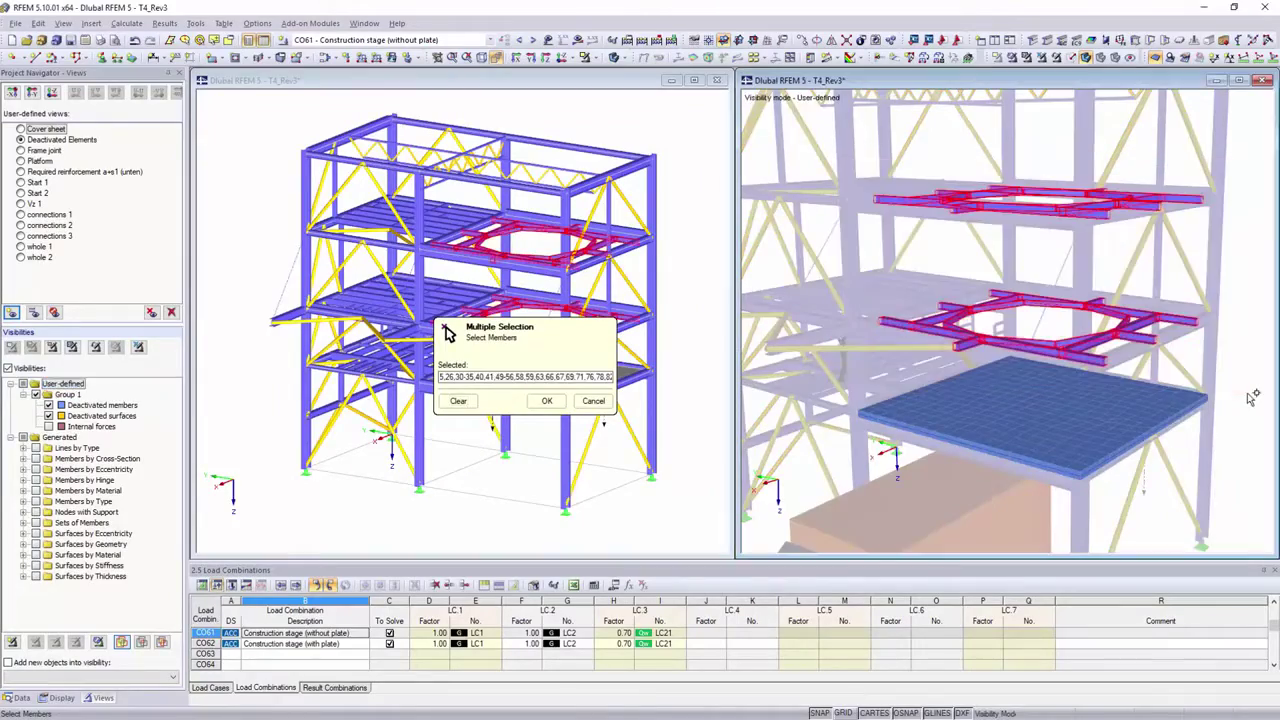
{"action": "left_click", "coordinate": [546, 401]}
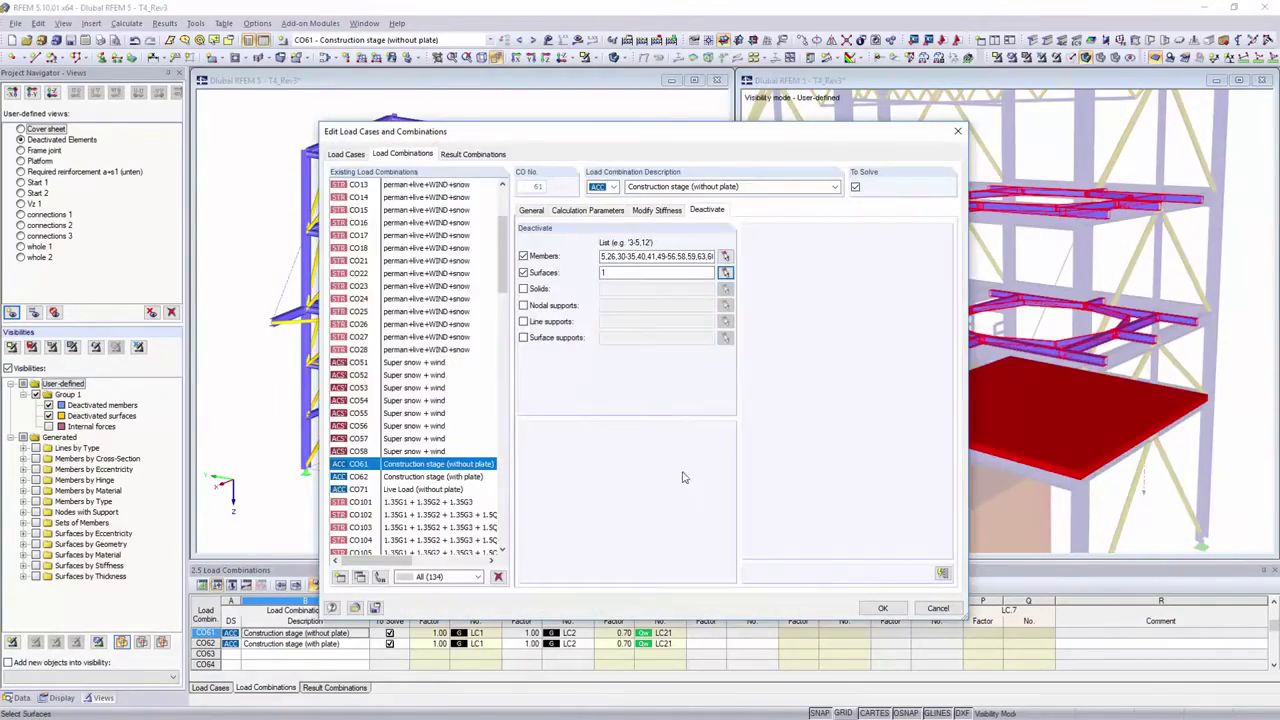
{"action": "left_click", "coordinate": [878, 608]}
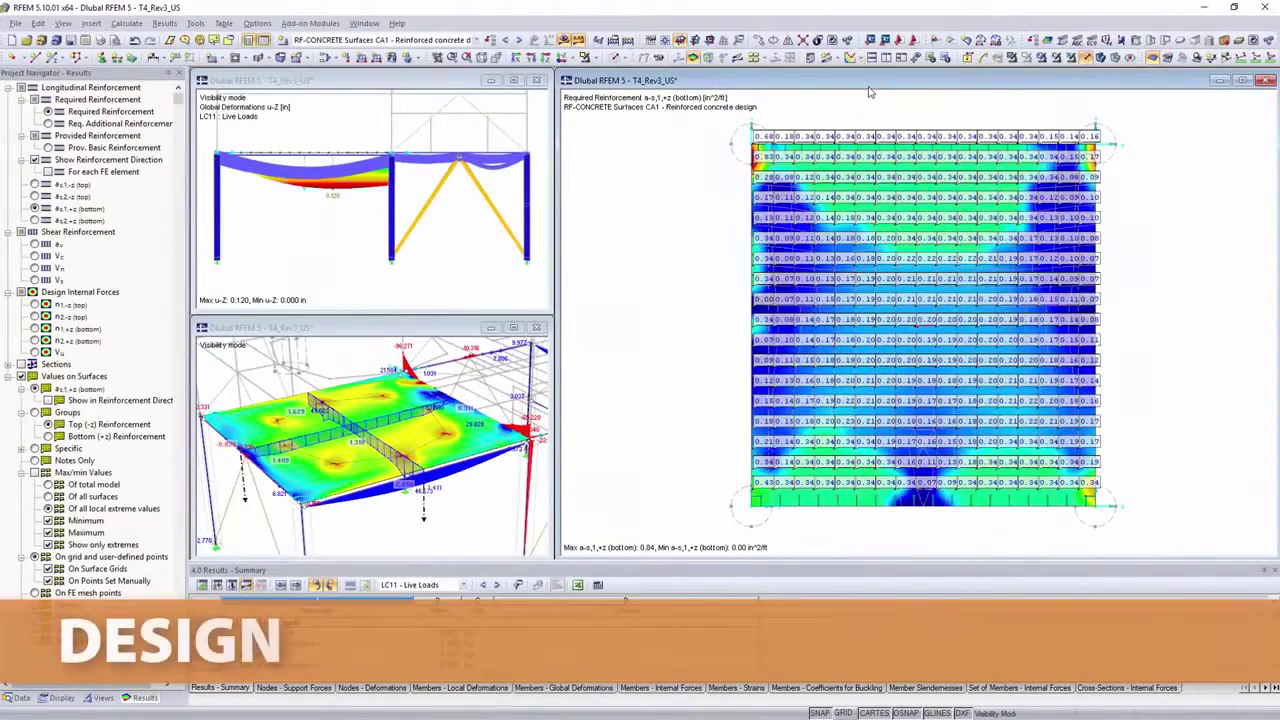
Step: Open the cut section's result diagrams and add the m x and m xy moment diagrams
{"action": "right_click", "coordinate": [426, 505]}
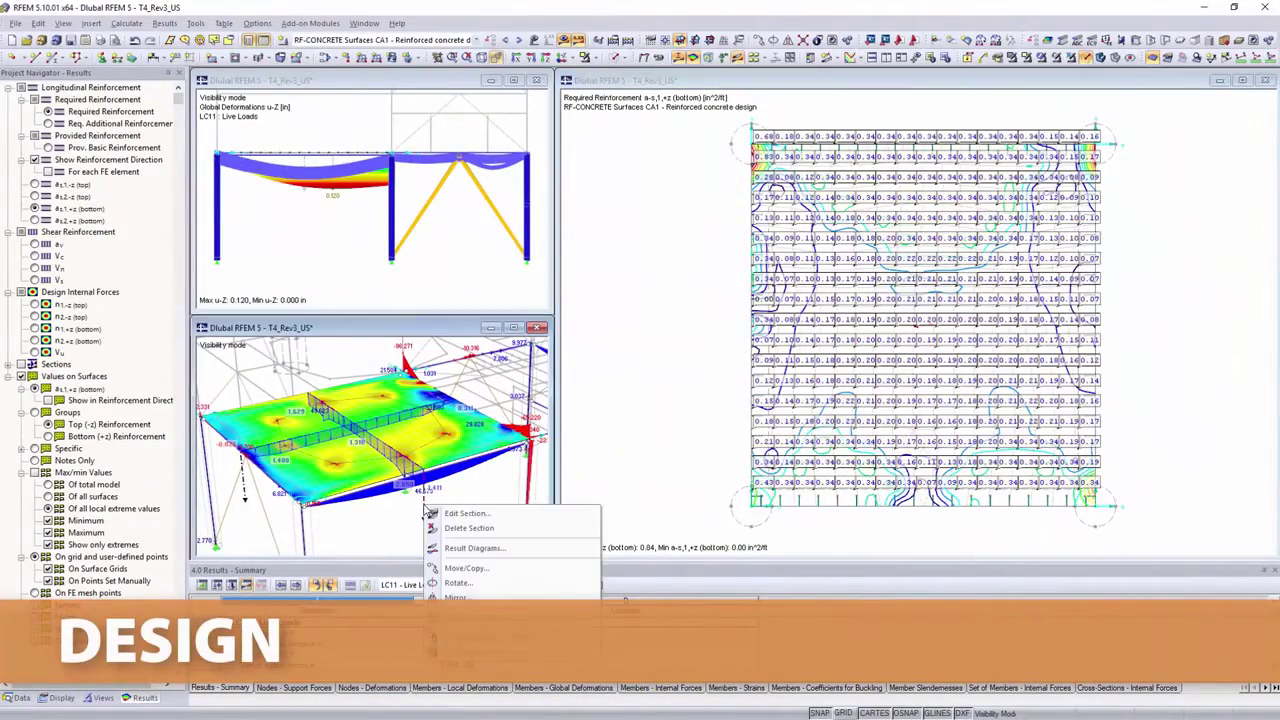
{"action": "left_click", "coordinate": [453, 549]}
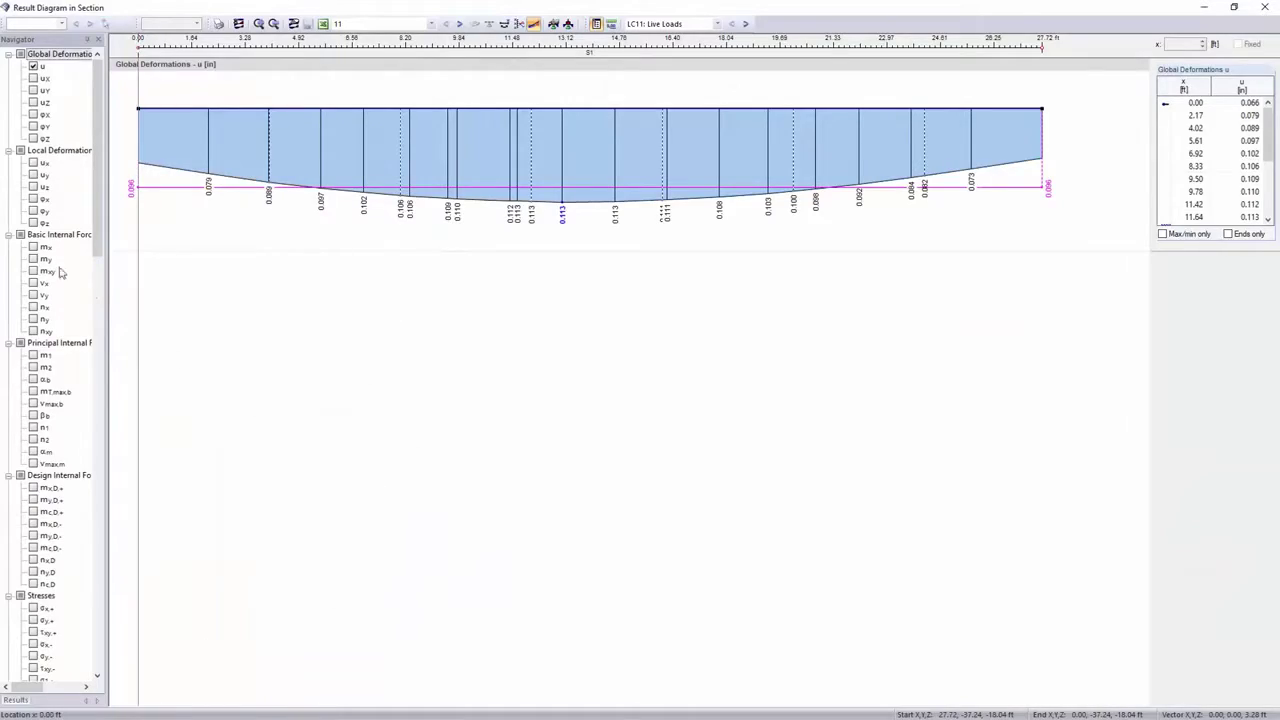
{"action": "left_click", "coordinate": [34, 247]}
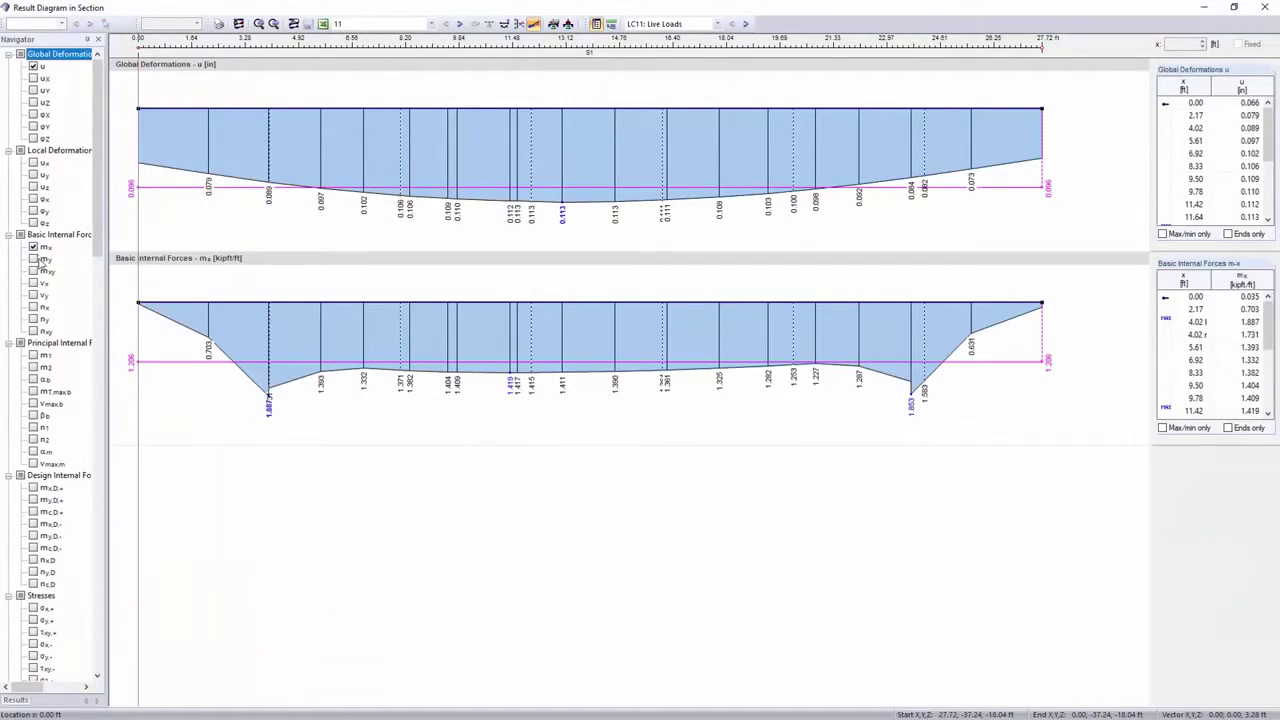
{"action": "left_click", "coordinate": [33, 271]}
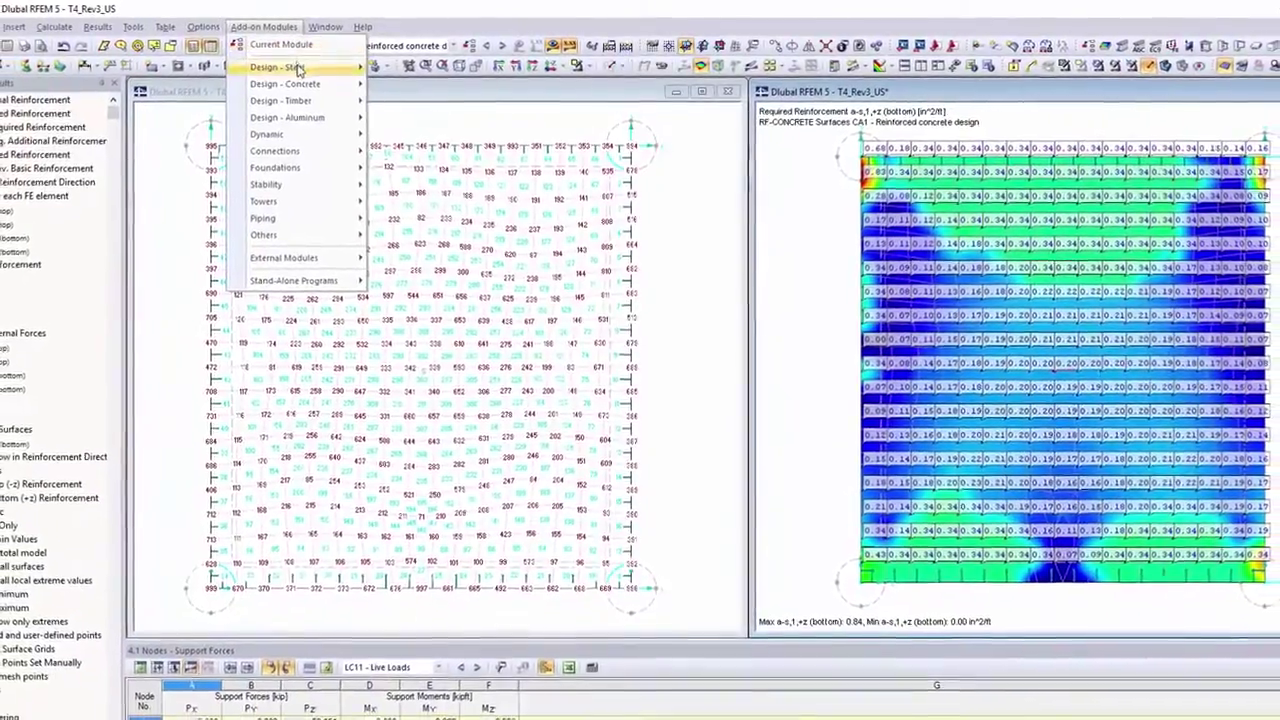
{"action": "mouse_move", "coordinate": [300, 68]}
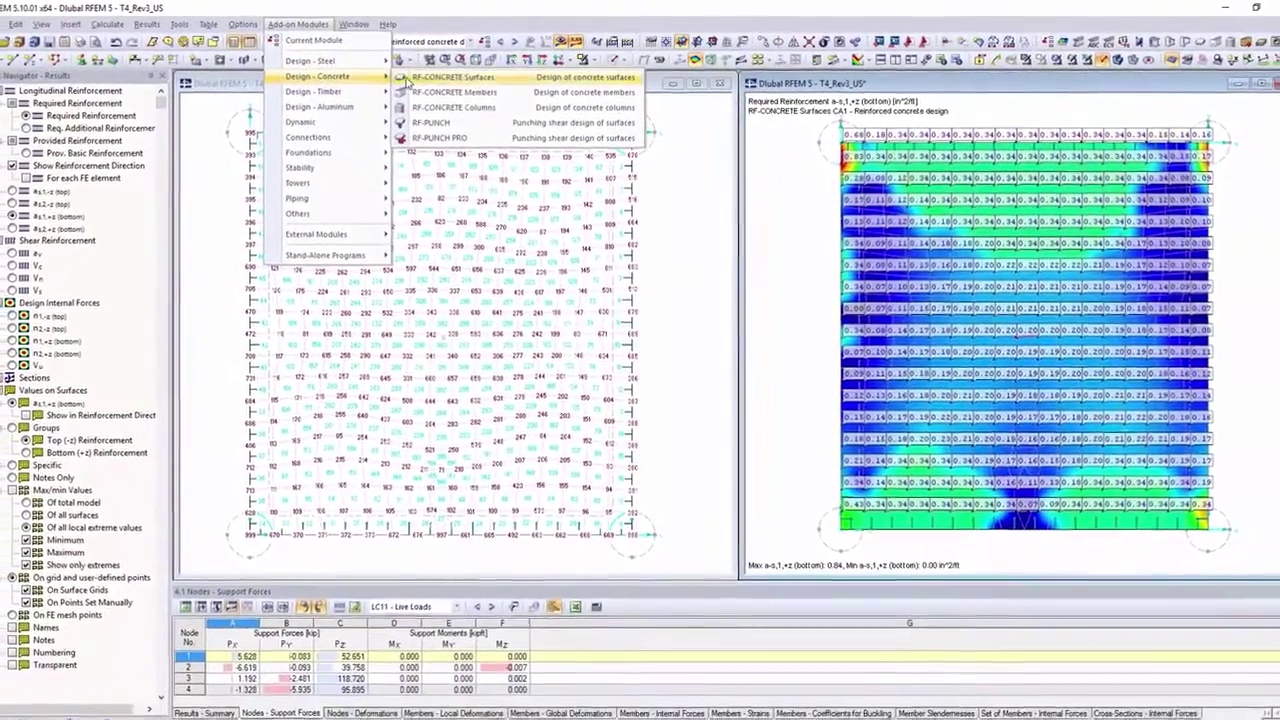
Step: Open RF-CONCRETE Surfaces with ACI 318-14 and view 2.3 Required Reinforcement by Point
{"action": "left_click", "coordinate": [420, 78]}
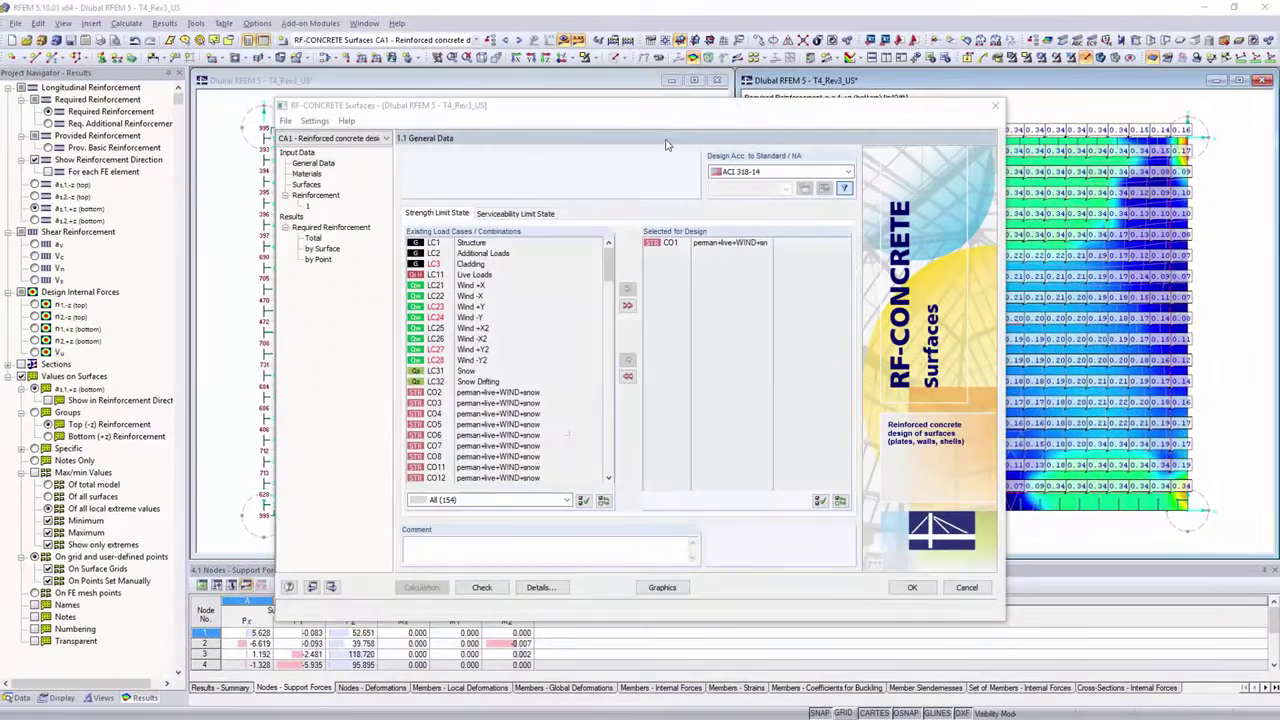
{"action": "left_click", "coordinate": [770, 171]}
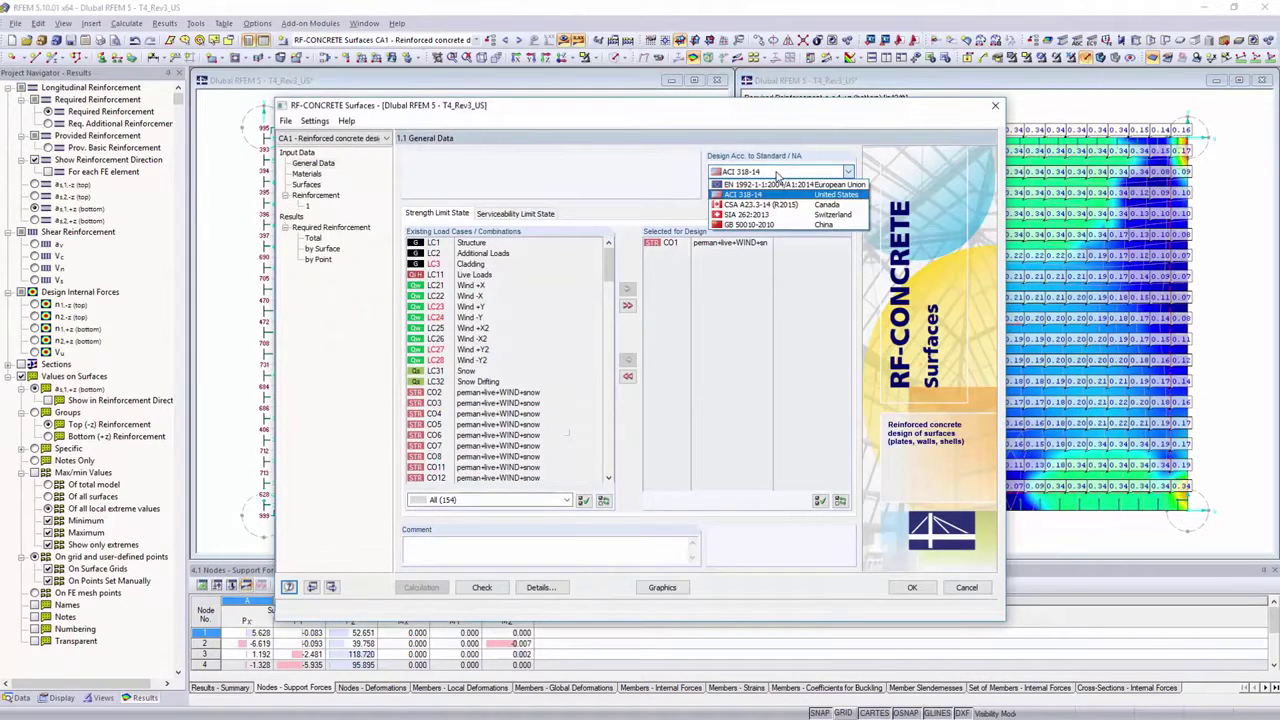
{"action": "left_click", "coordinate": [777, 173]}
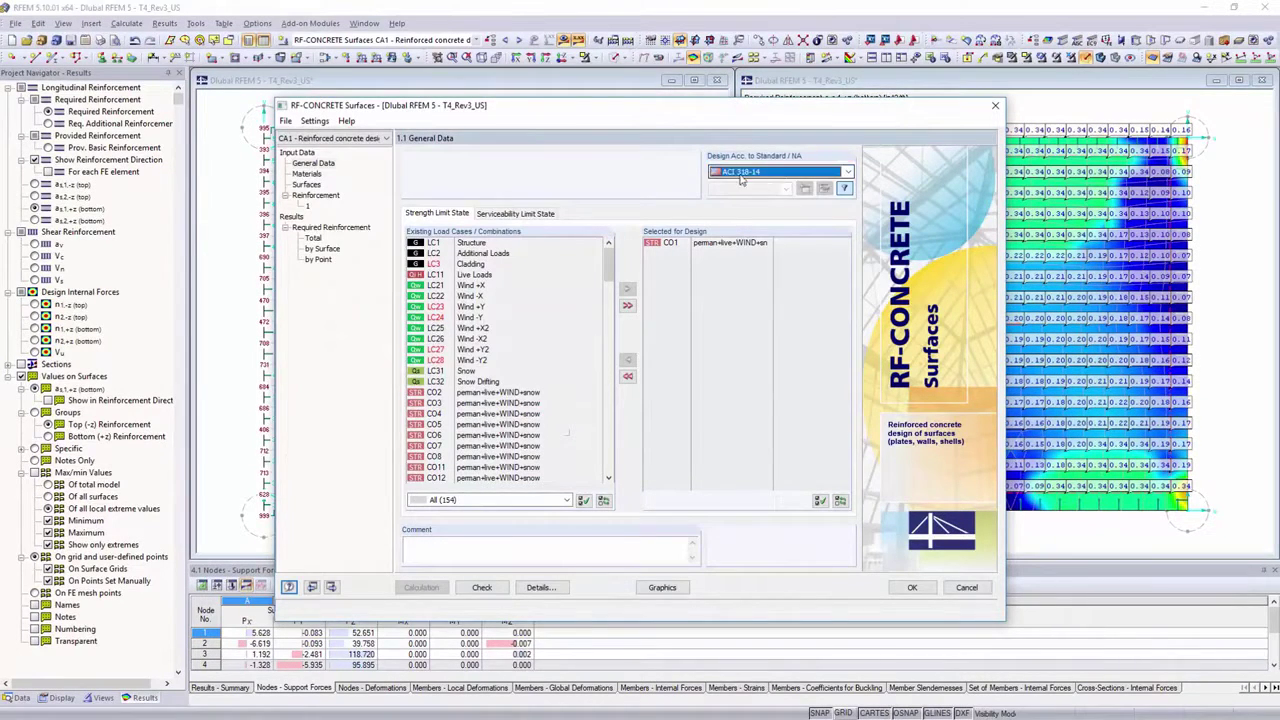
{"action": "left_click", "coordinate": [312, 197]}
{"action": "left_click", "coordinate": [312, 260]}
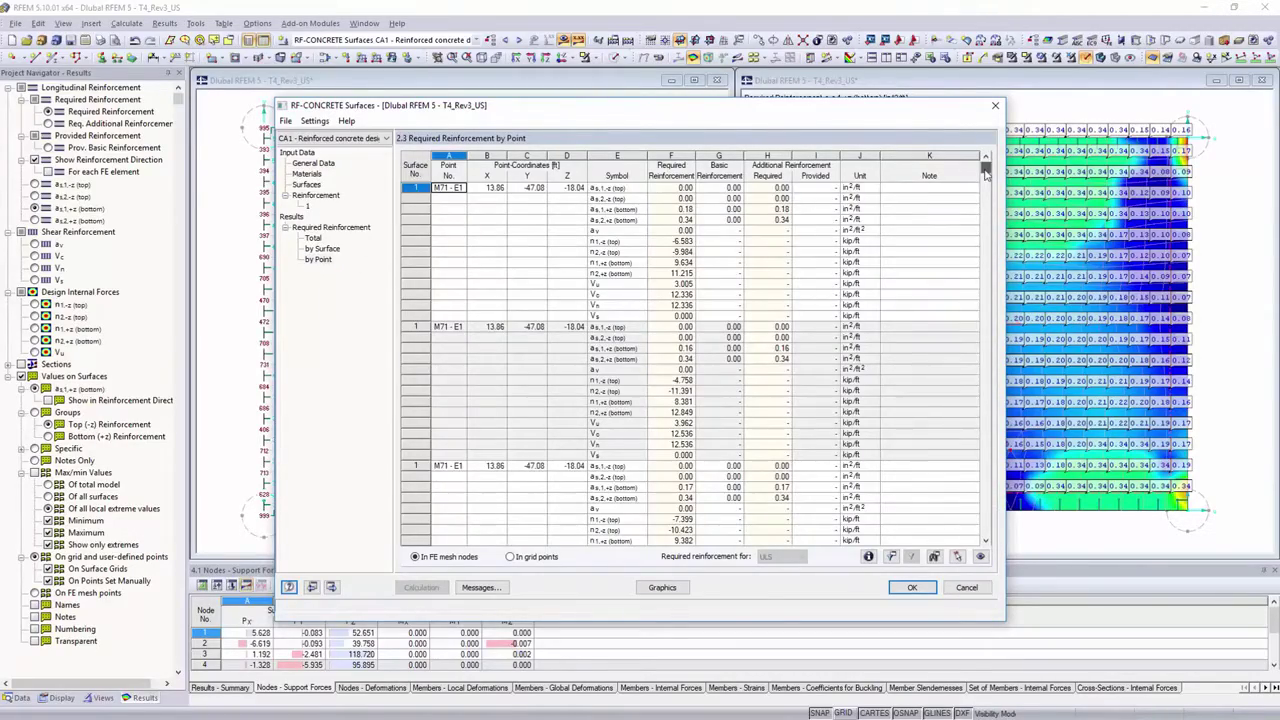
{"action": "scroll", "coordinate": [985, 173], "scroll_direction": "down", "scroll_amount": 2}
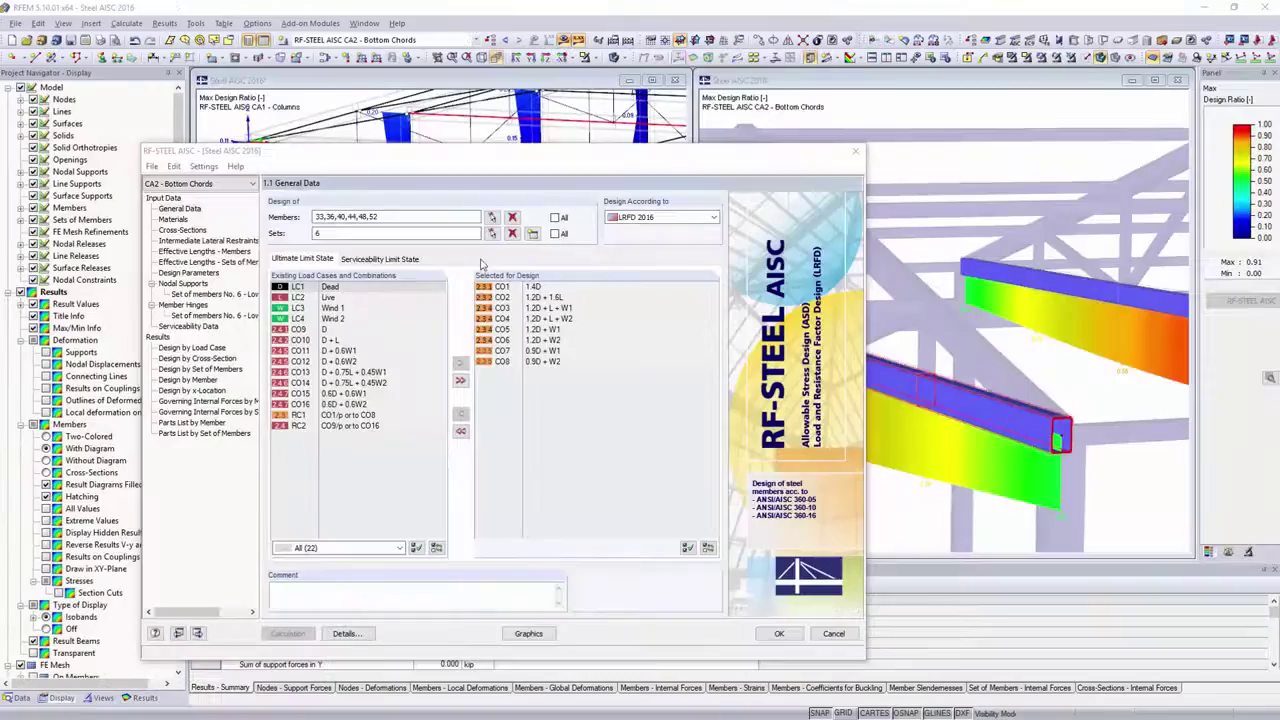
Step: Check the RF-STEEL AISC serviceability, effective lengths and cross-section results, showing member 71's deflection details
{"action": "left_click", "coordinate": [414, 261]}
{"action": "left_click", "coordinate": [231, 252]}
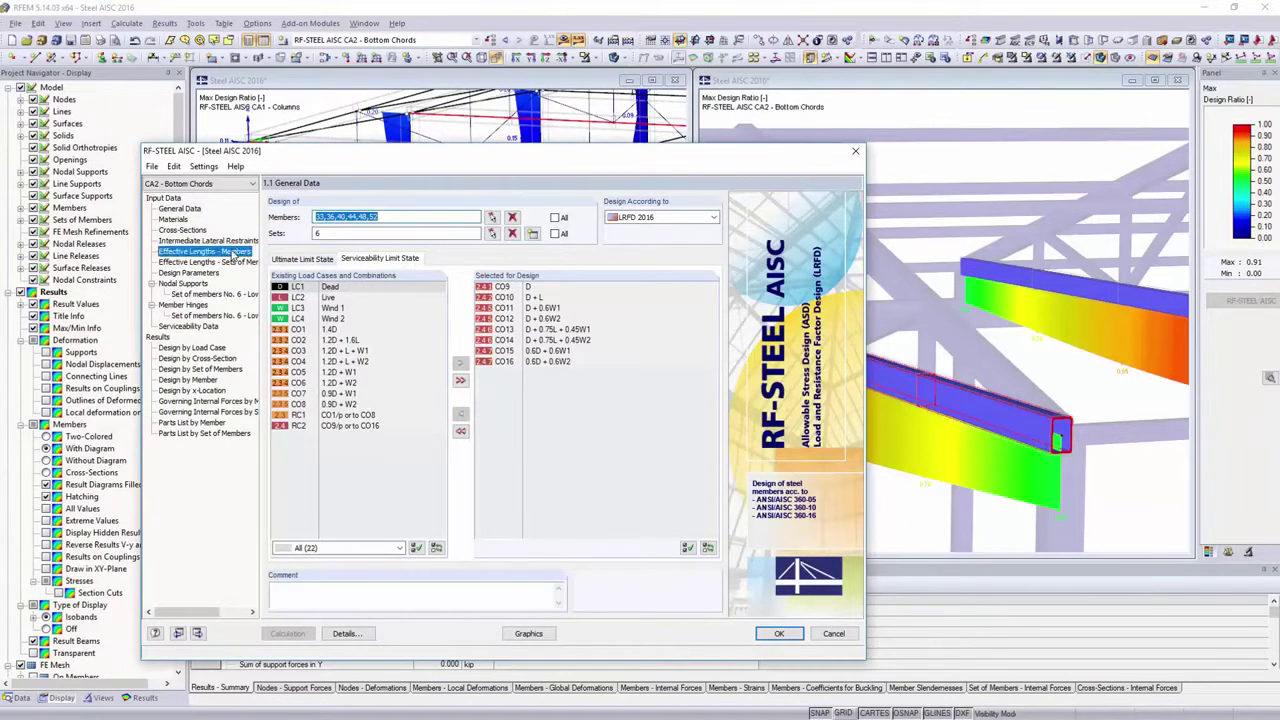
{"action": "left_click", "coordinate": [212, 358]}
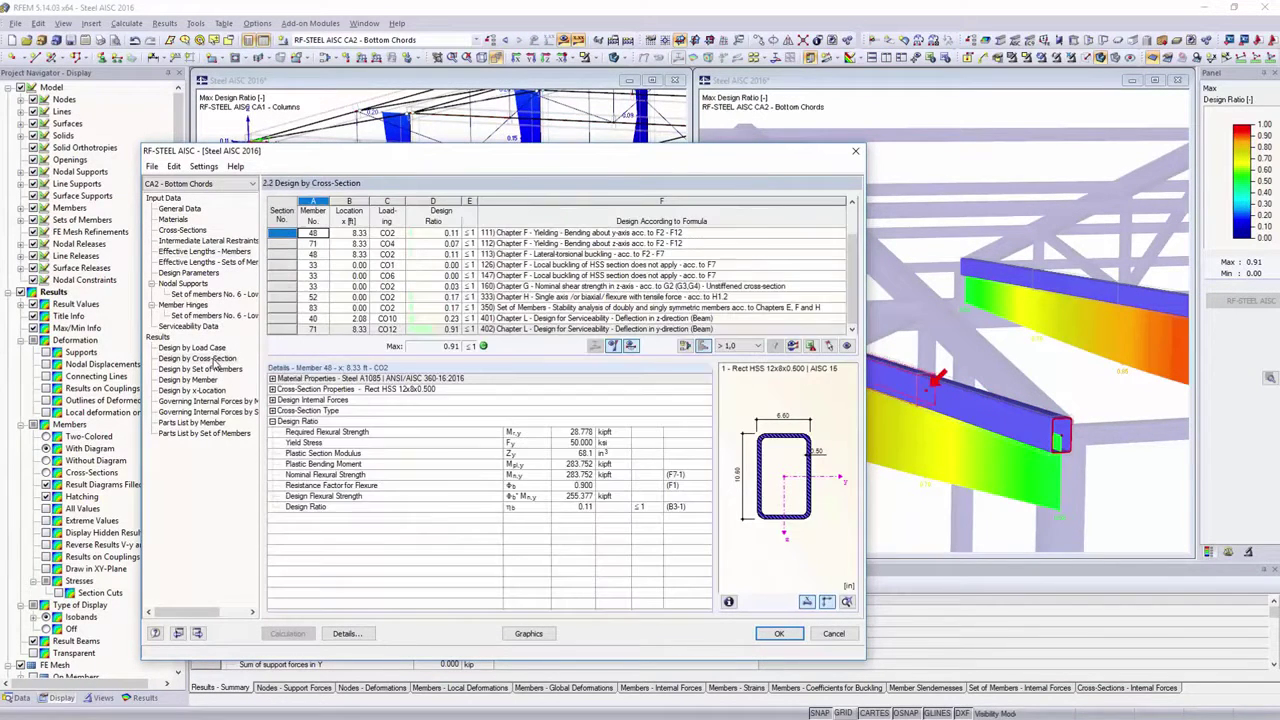
{"action": "left_click", "coordinate": [543, 331]}
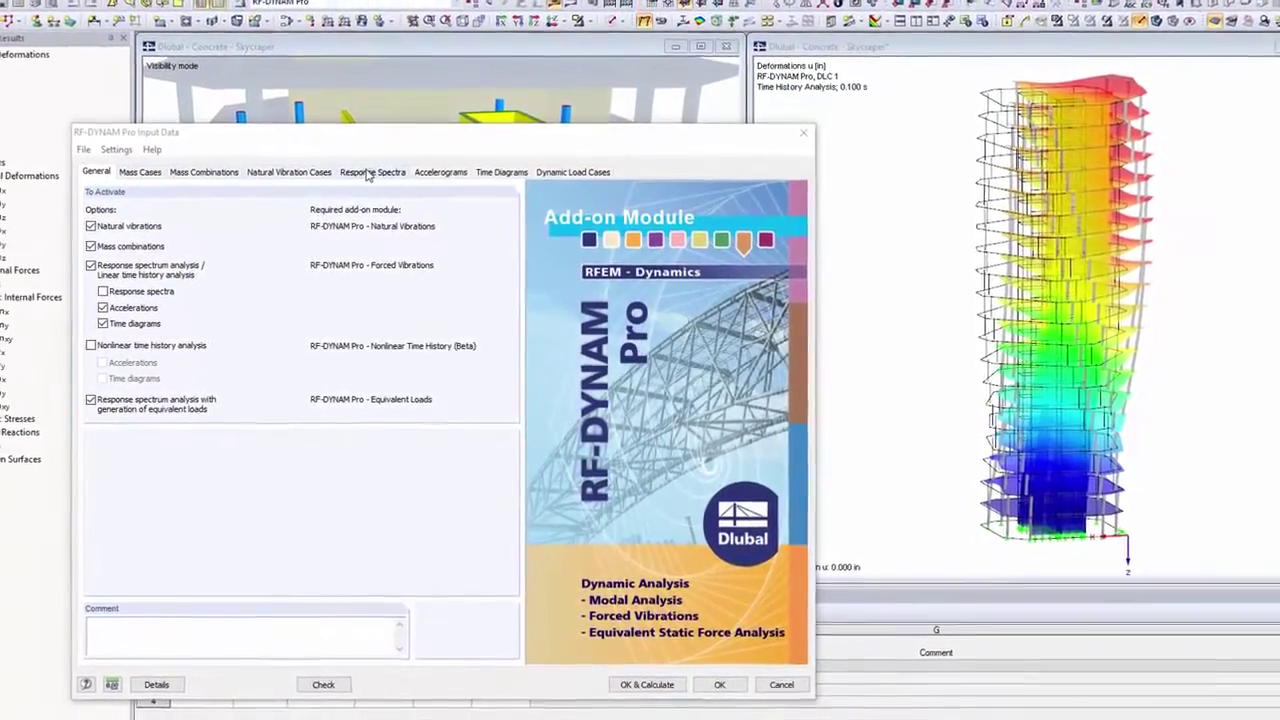
Step: Review the RF-DYNAM Pro response spectra and accelerograms, then confirm the dynamic analysis input
{"action": "left_click", "coordinate": [367, 174]}
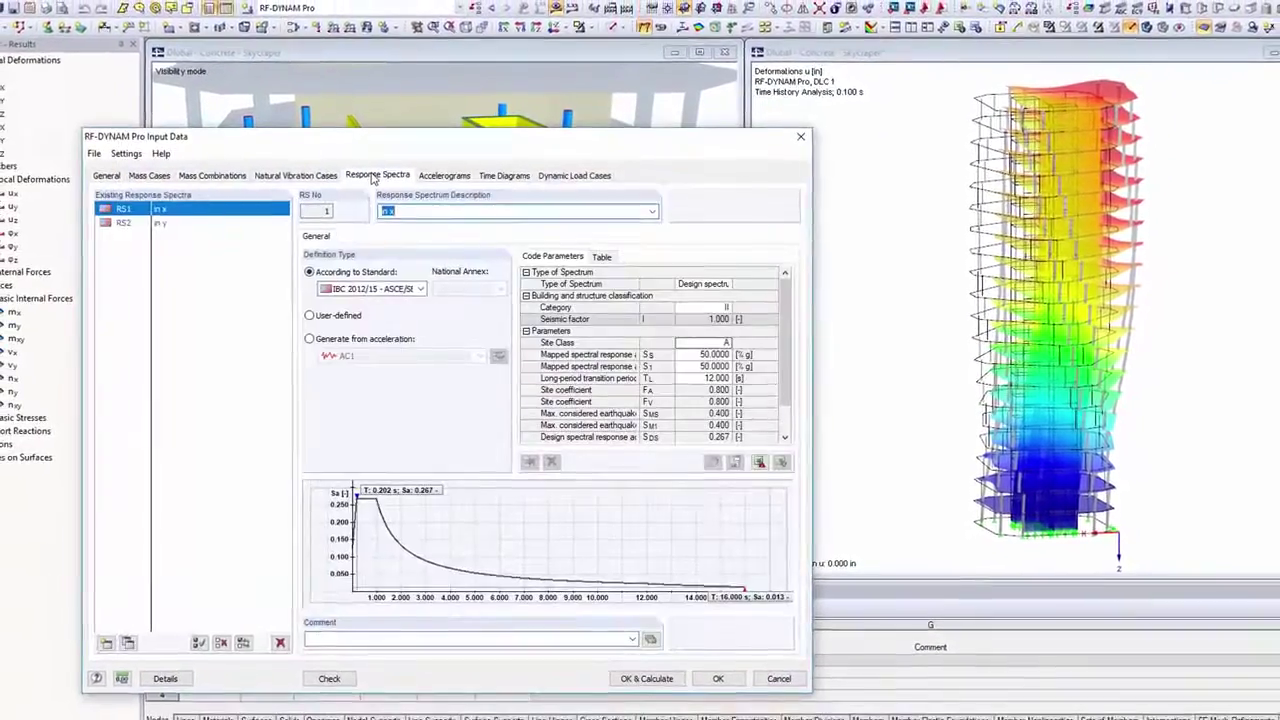
{"action": "left_click", "coordinate": [441, 176]}
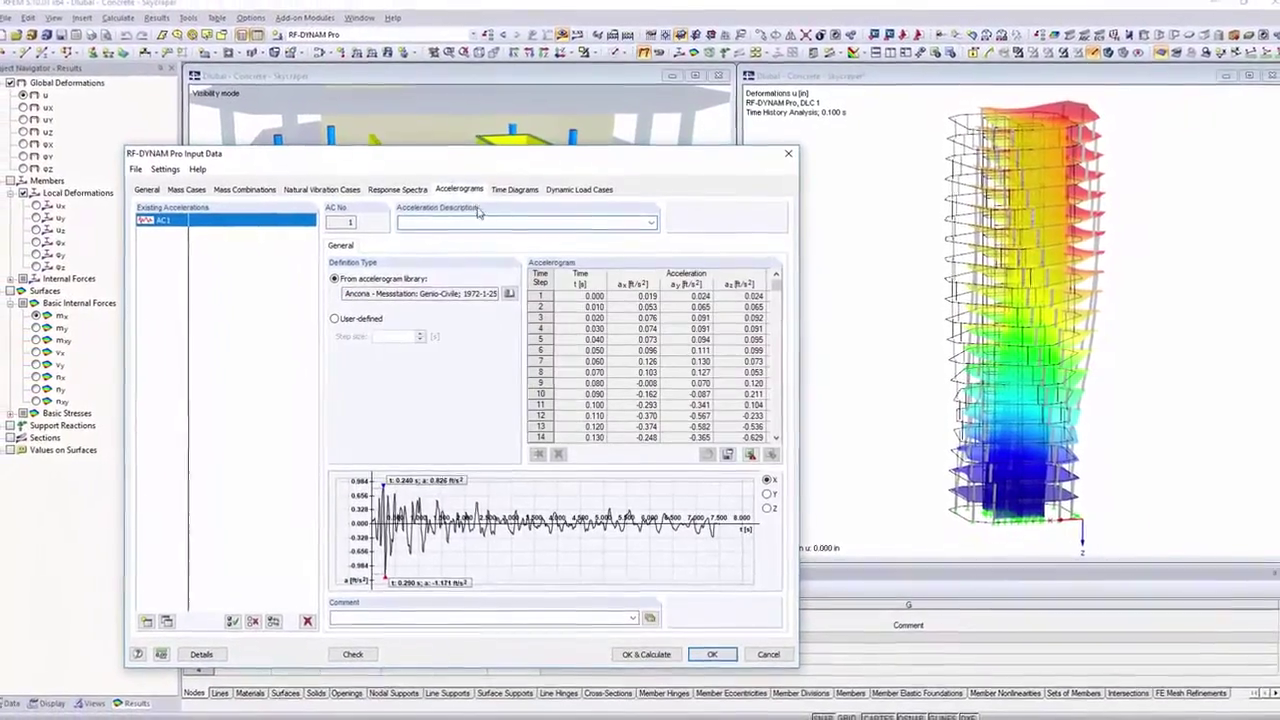
{"action": "left_click", "coordinate": [646, 650]}
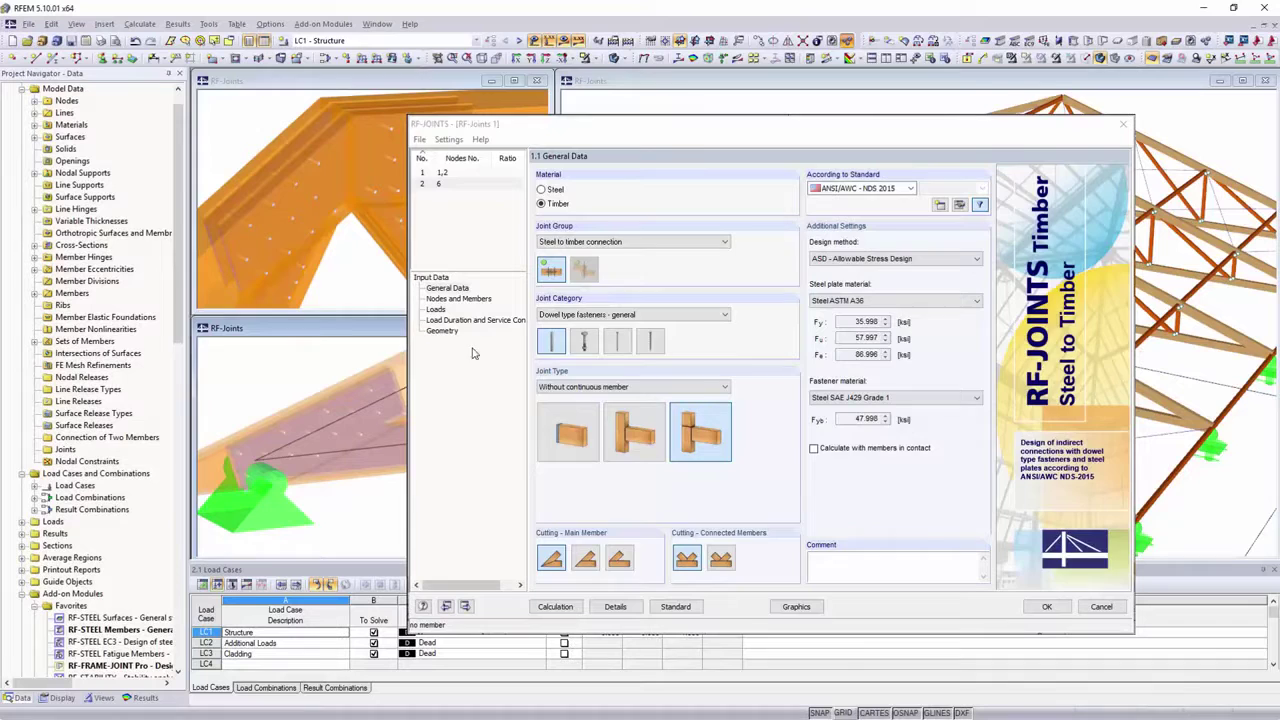
Step: Set the timber joint's fastener diameter to 0.50 in under 1.5 Geometry
{"action": "left_click", "coordinate": [440, 299]}
{"action": "left_click", "coordinate": [442, 331]}
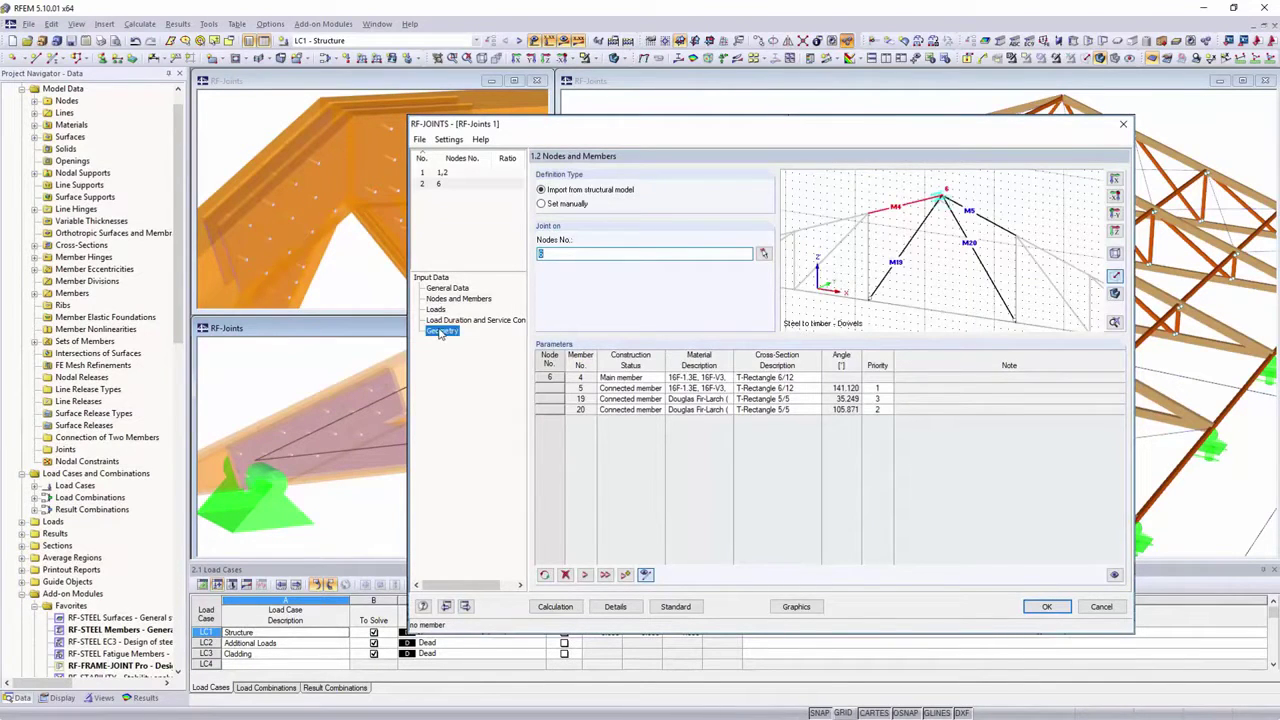
{"action": "left_click", "coordinate": [757, 346]}
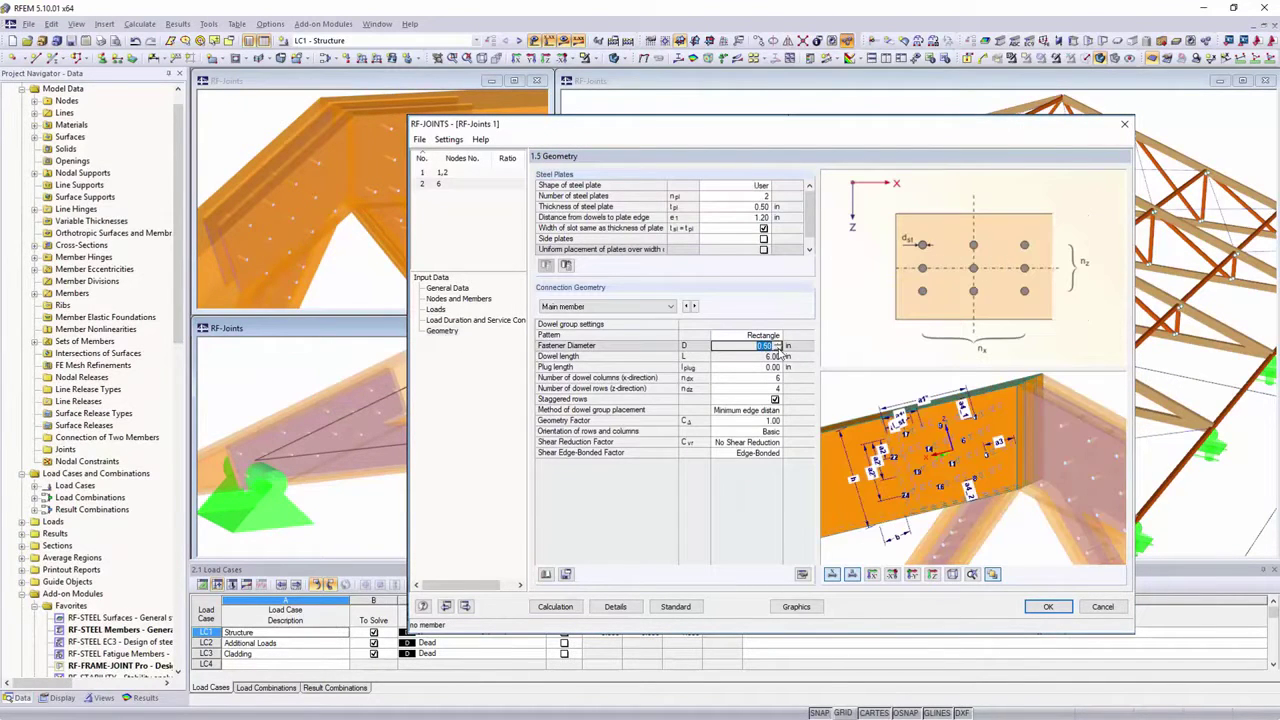
{"action": "left_click", "coordinate": [779, 355]}
Step: Increase the number of dowel columns and run the joint design calculation
{"action": "left_click", "coordinate": [779, 378]}
{"action": "left_click", "coordinate": [779, 377]}
{"action": "left_click", "coordinate": [779, 377]}
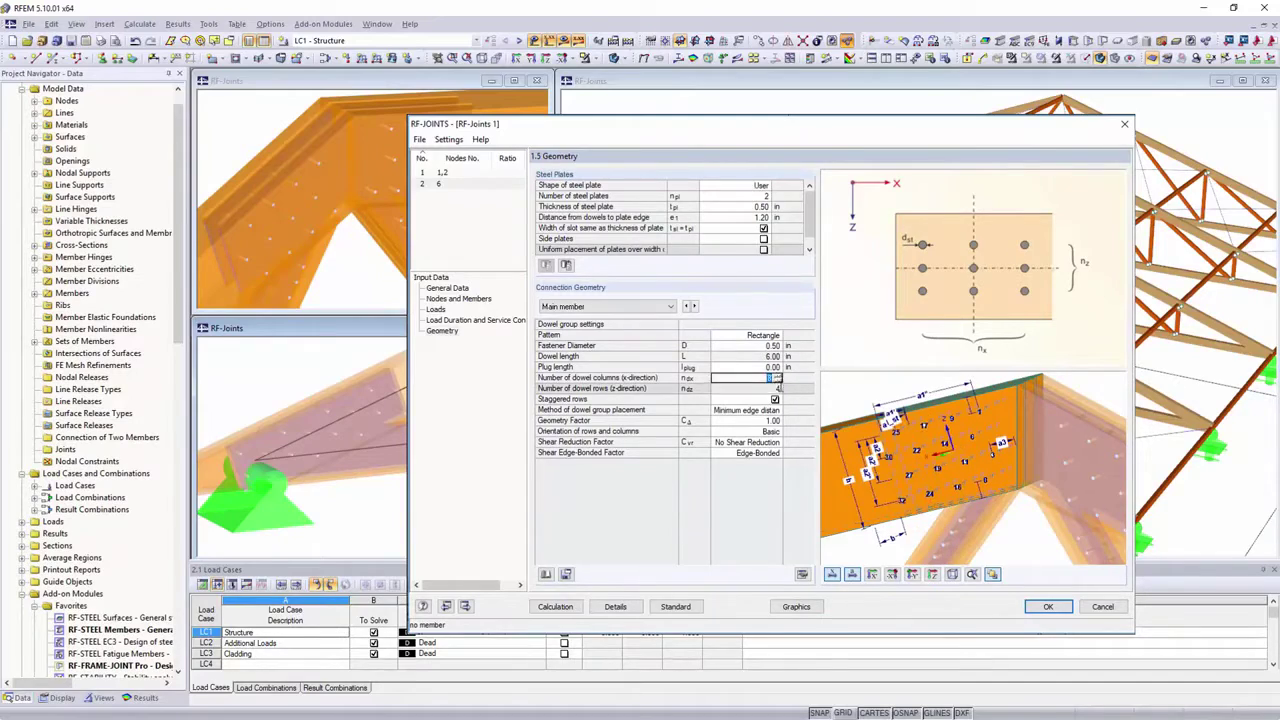
{"action": "left_click", "coordinate": [555, 607]}
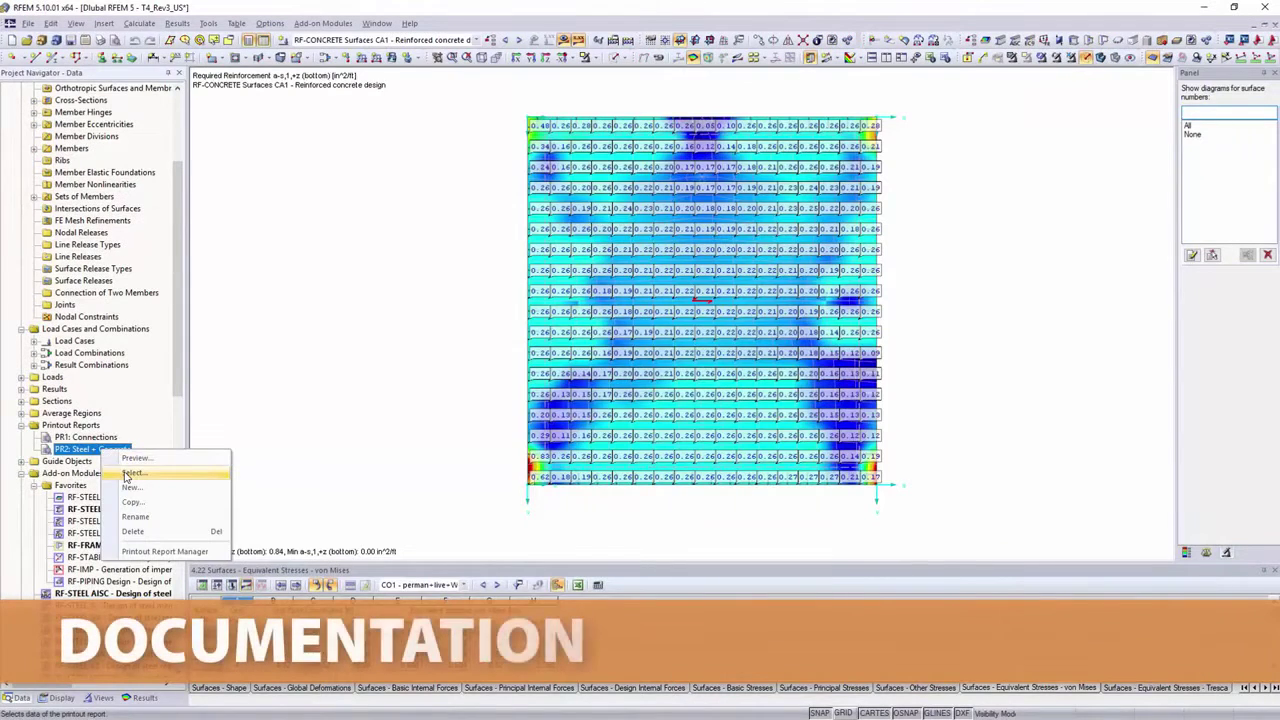
Step: Add 4.6 Members - Internal Forces to PR2's contents and print the reinforcement graphic into PR2
{"action": "left_click", "coordinate": [126, 474]}
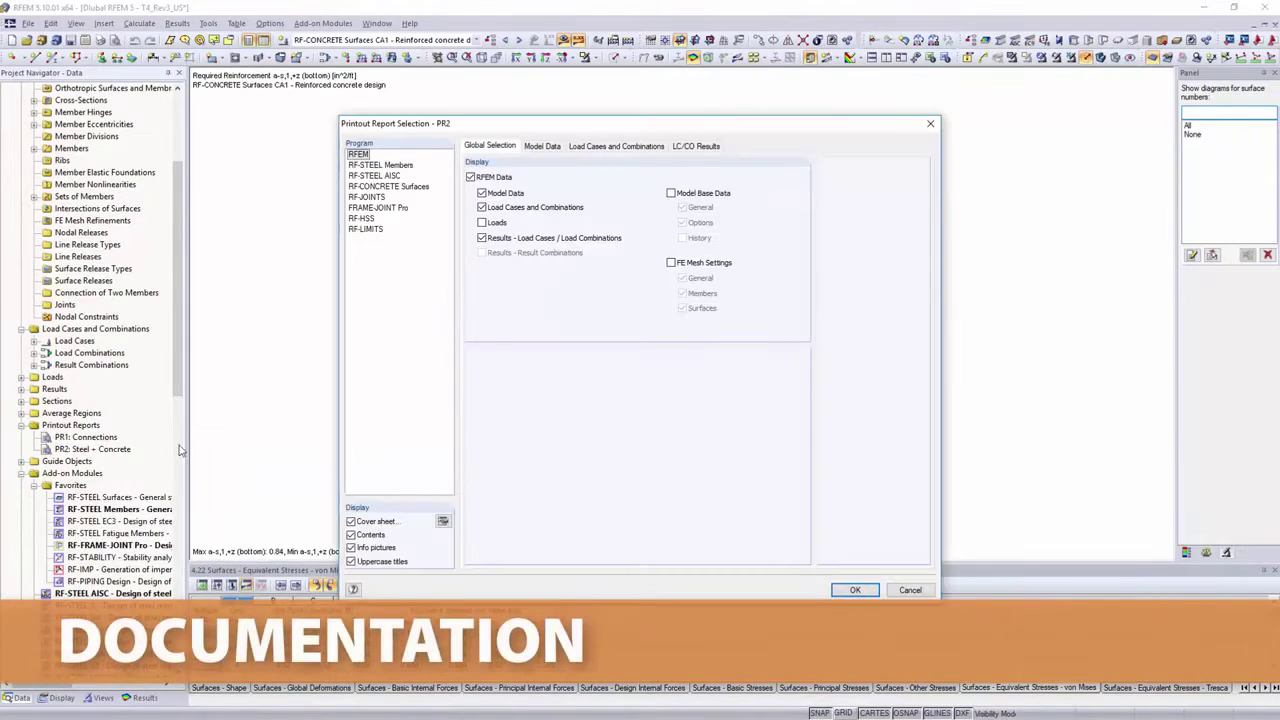
{"action": "left_click", "coordinate": [614, 147]}
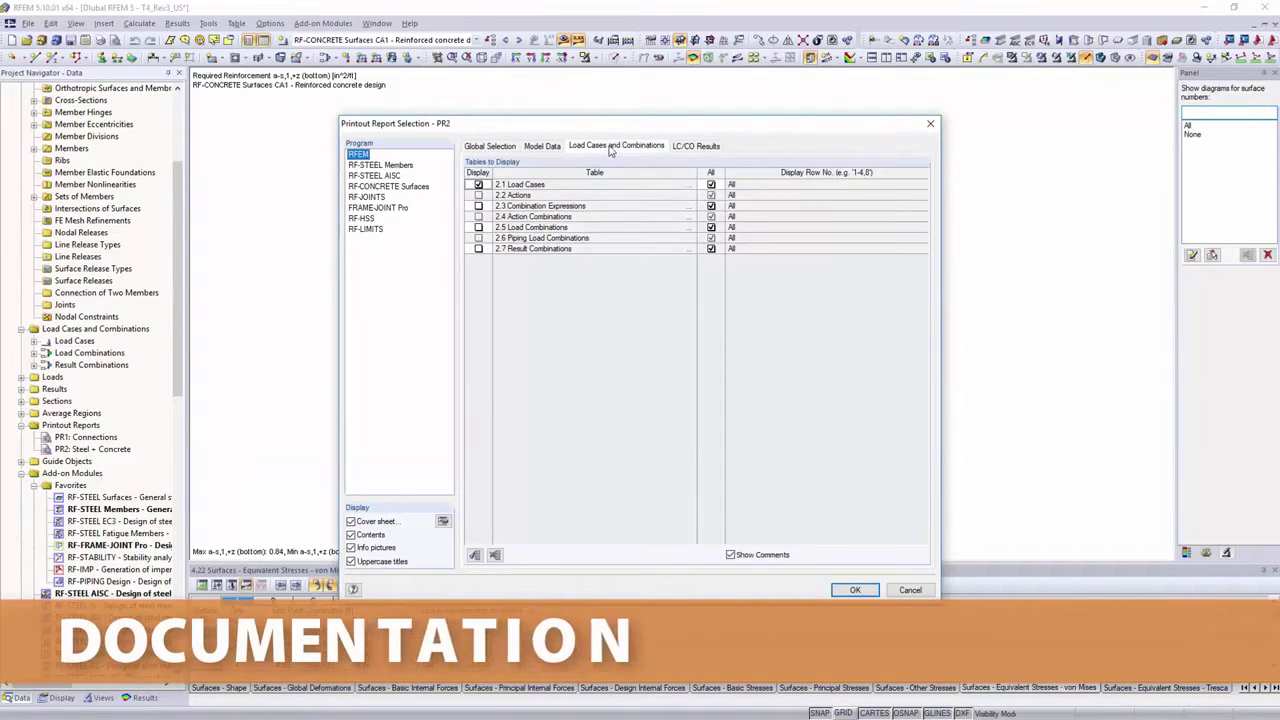
{"action": "left_click", "coordinate": [695, 146]}
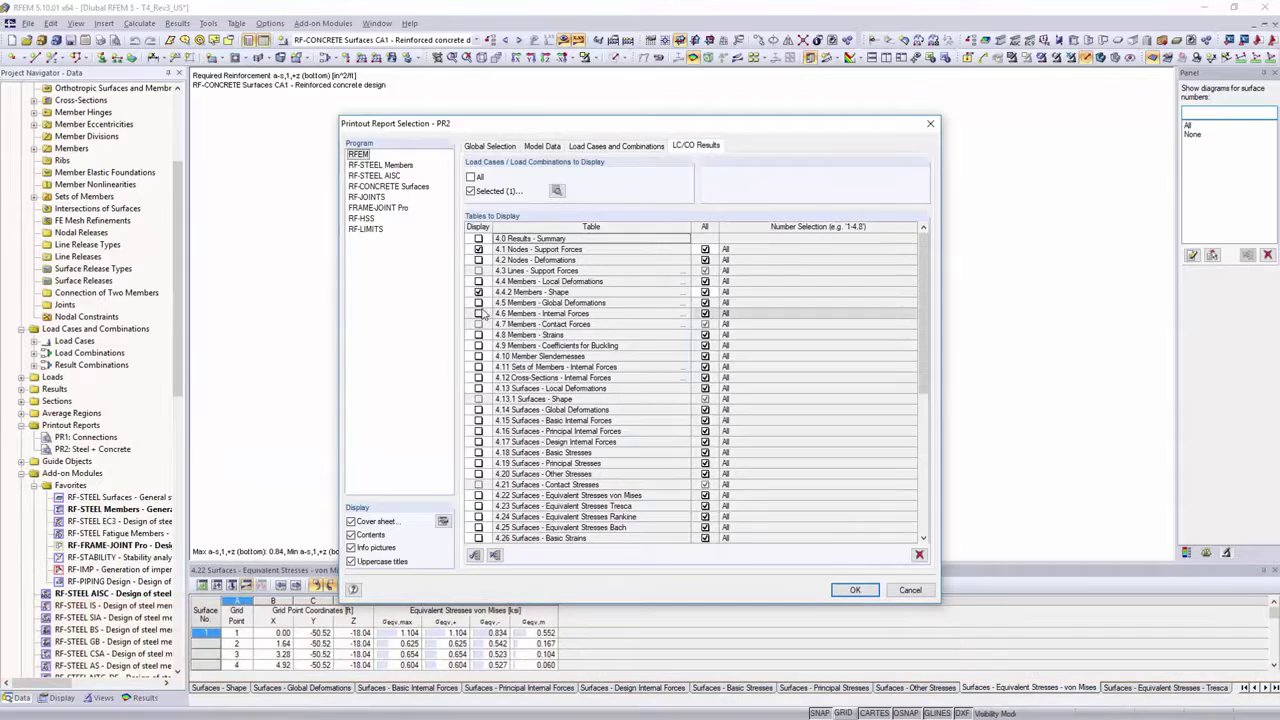
{"action": "left_click", "coordinate": [478, 313]}
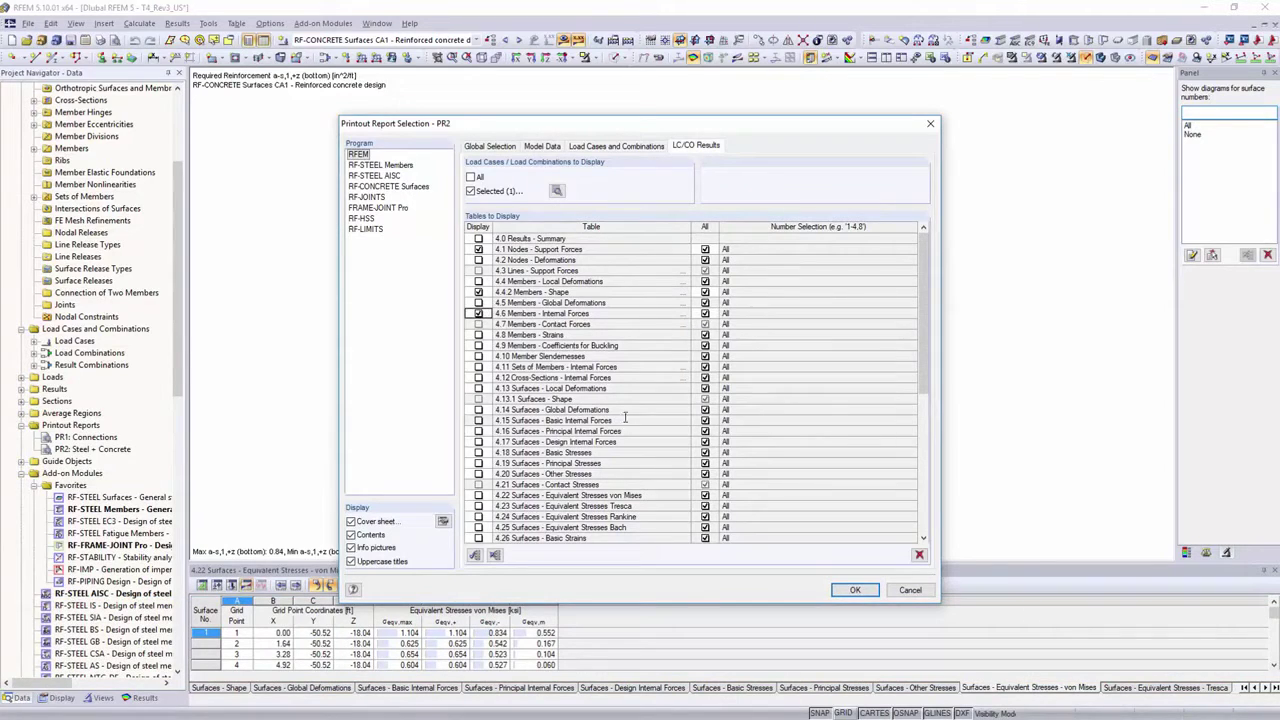
{"action": "left_click", "coordinate": [848, 591]}
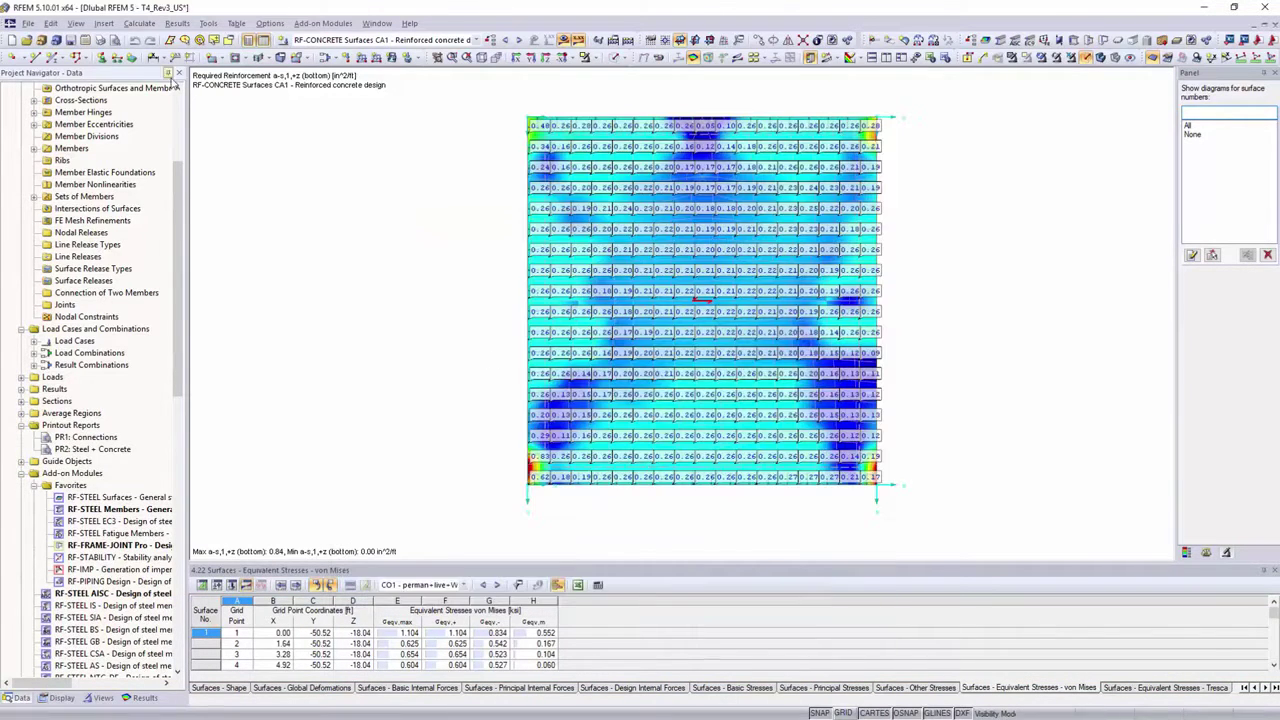
{"action": "left_click", "coordinate": [100, 41]}
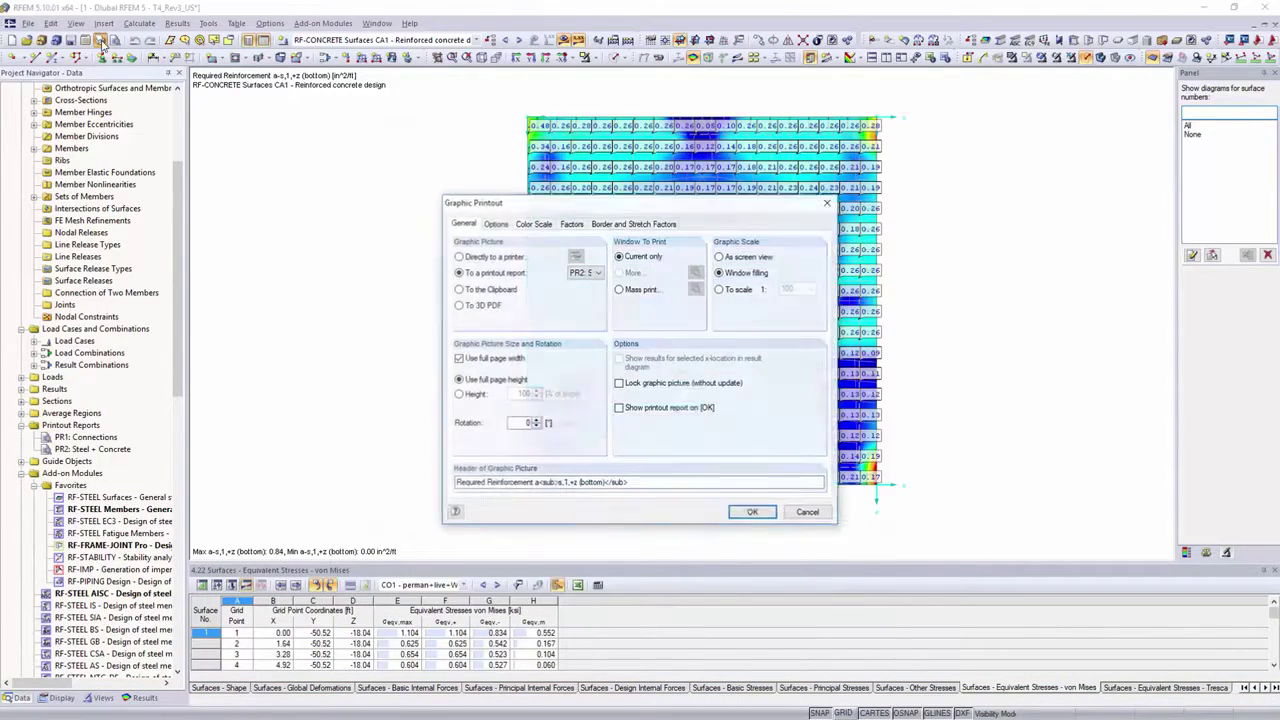
{"action": "left_click", "coordinate": [752, 512]}
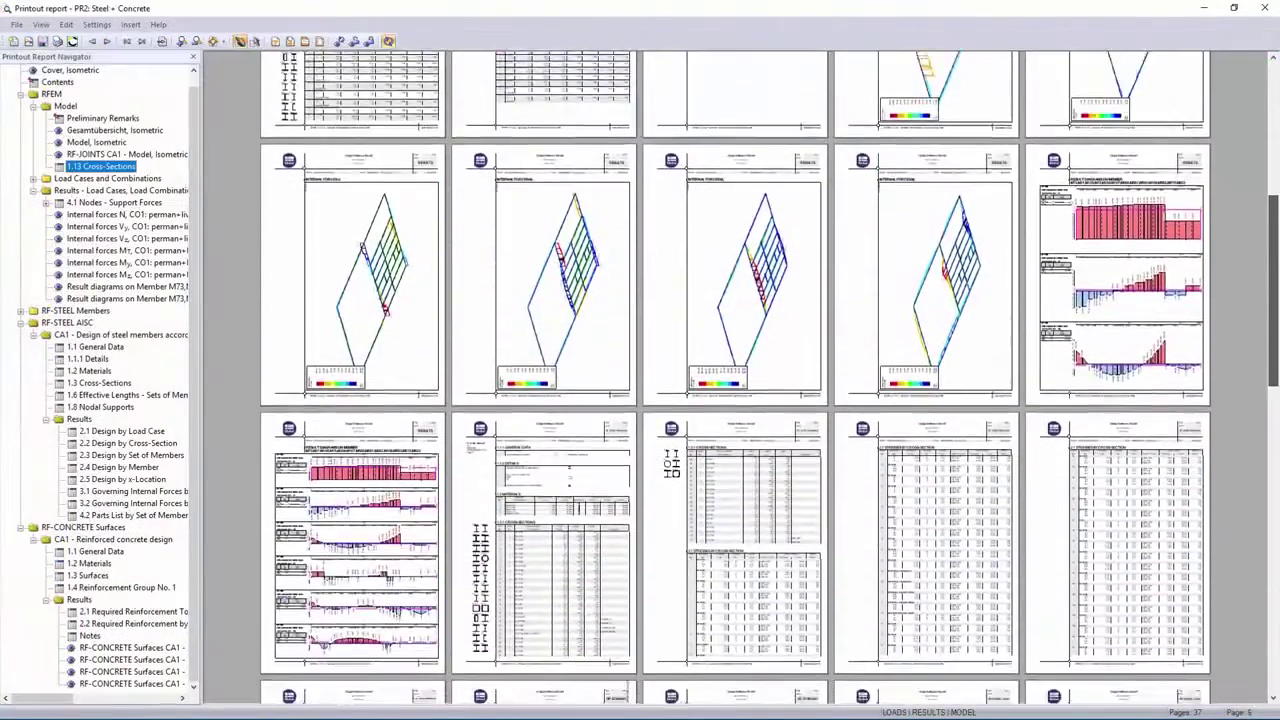
Step: Scroll through the Steel + Concrete report and jump to its reinforcement result pages
{"action": "scroll", "coordinate": [848, 357], "scroll_direction": "down", "scroll_amount": 2}
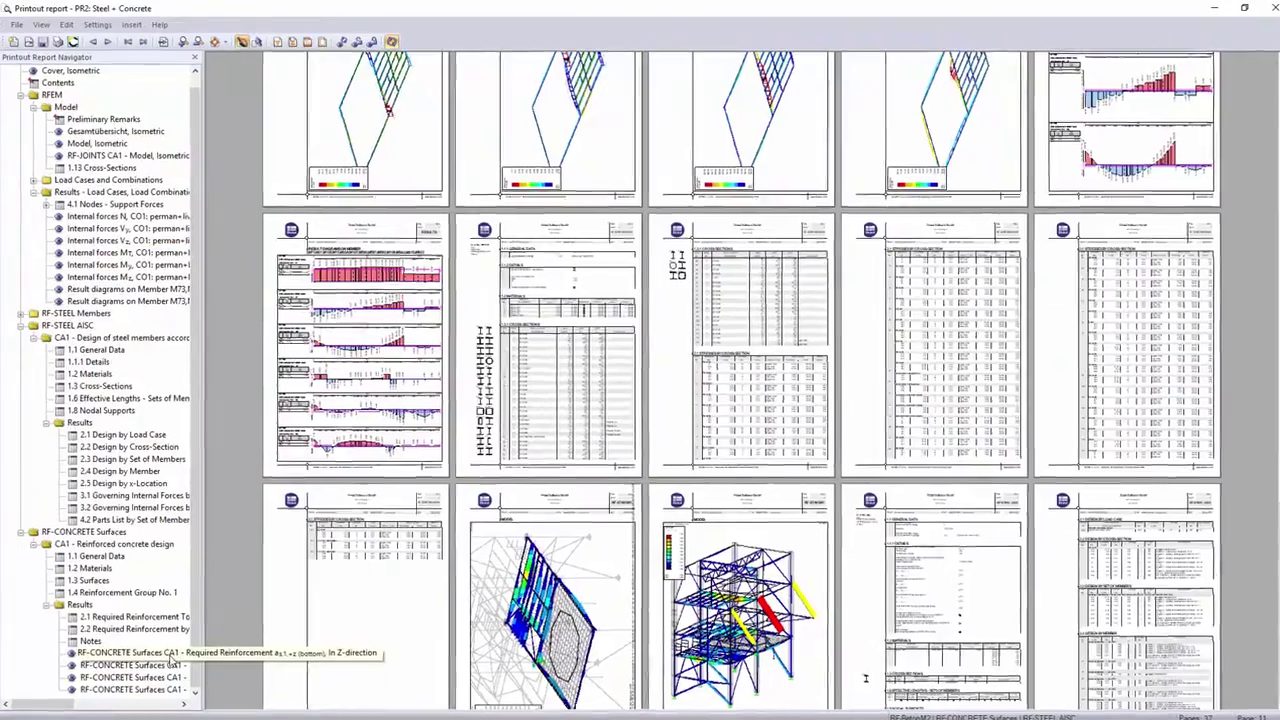
{"action": "left_click", "coordinate": [140, 611]}
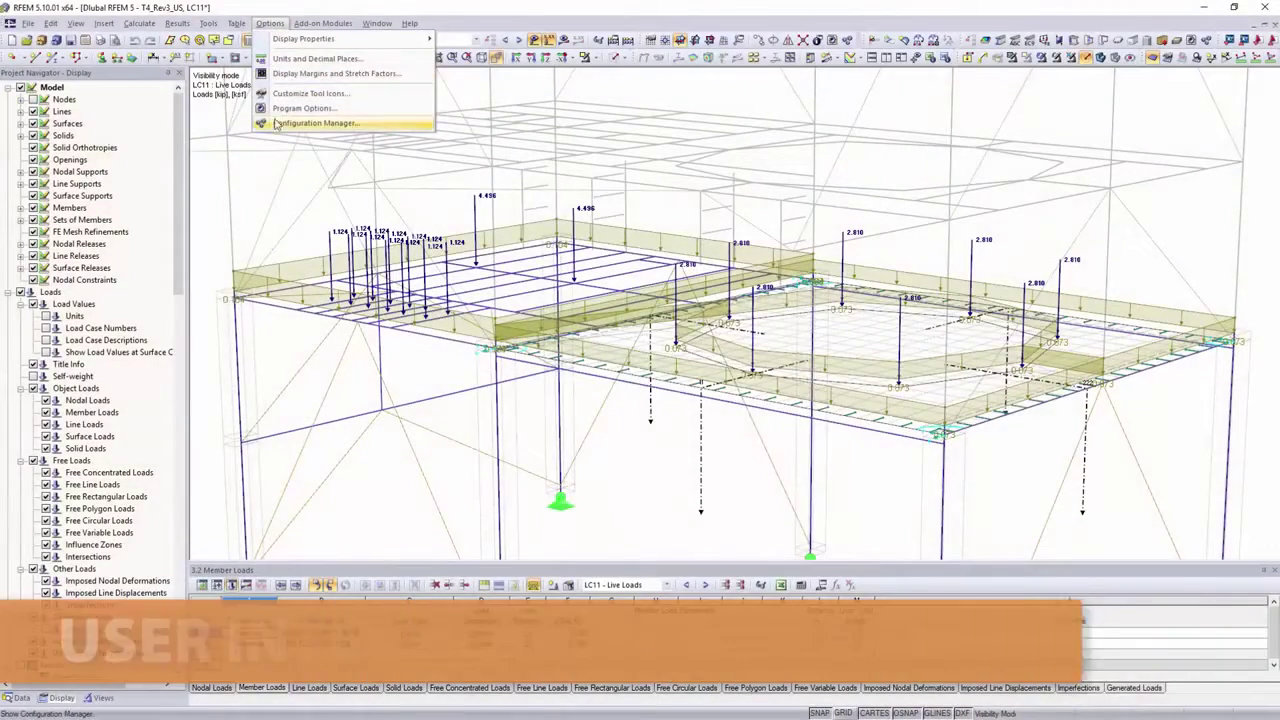
Step: Make generated loads display purple in configuration EN_20170724_5.10.01's display properties
{"action": "left_click", "coordinate": [500, 123]}
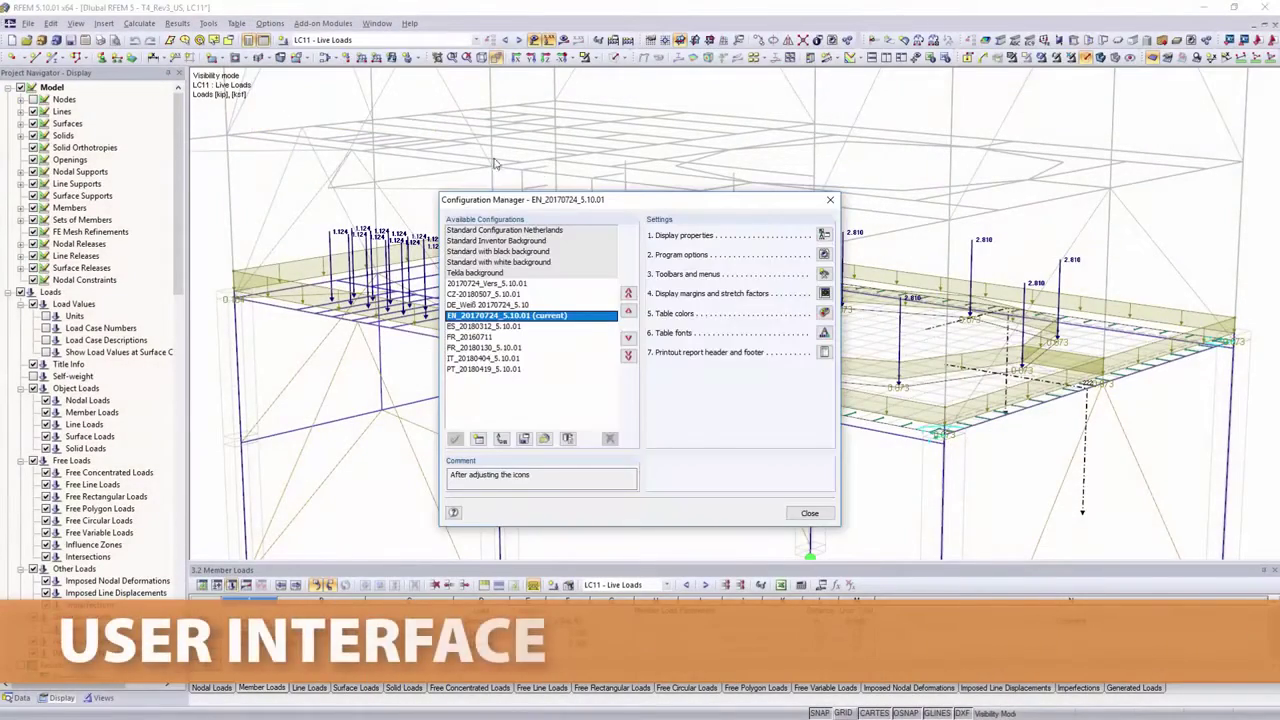
{"action": "left_click", "coordinate": [824, 235]}
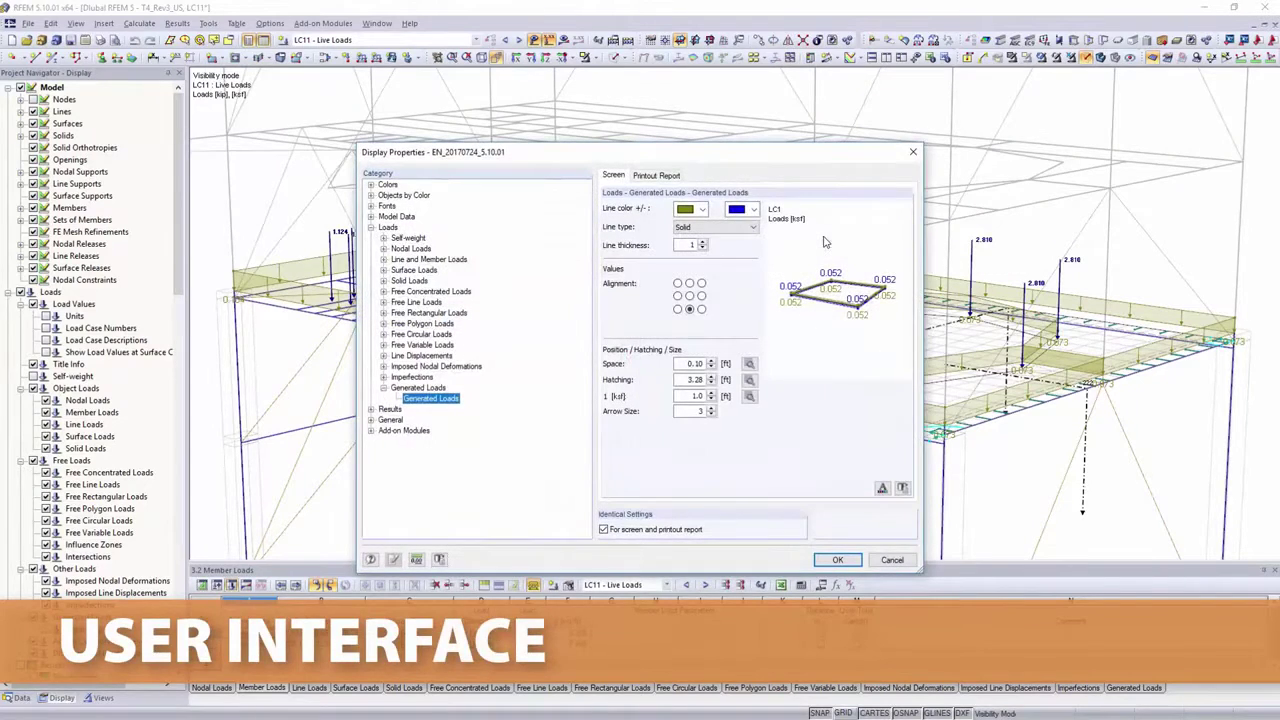
{"action": "left_click", "coordinate": [702, 209]}
{"action": "left_click", "coordinate": [700, 283]}
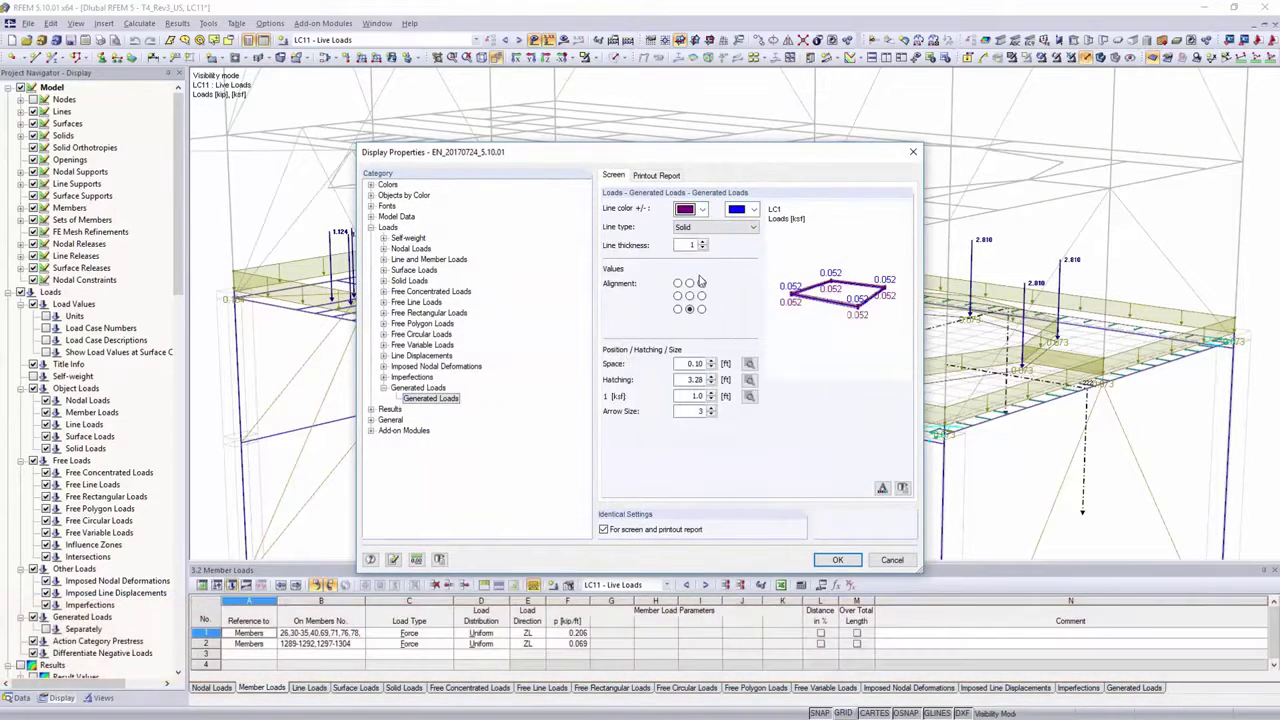
{"action": "left_click", "coordinate": [750, 396]}
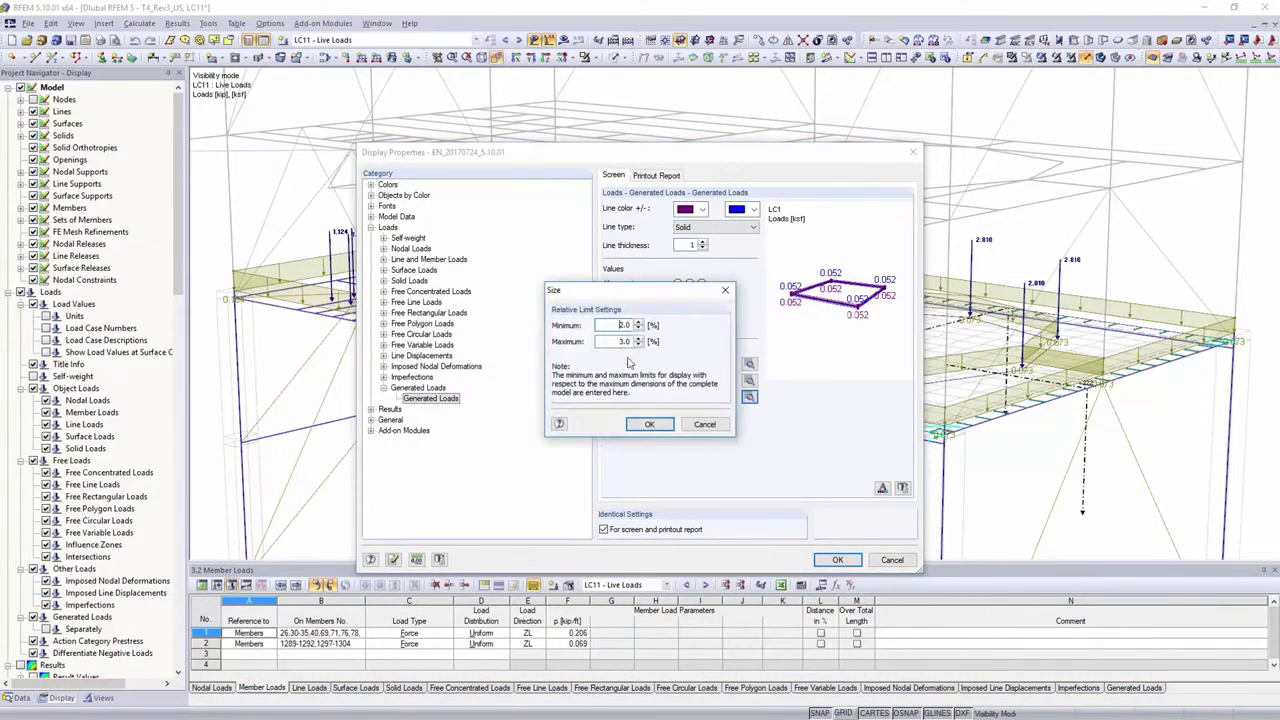
{"action": "key", "text": "Return"}
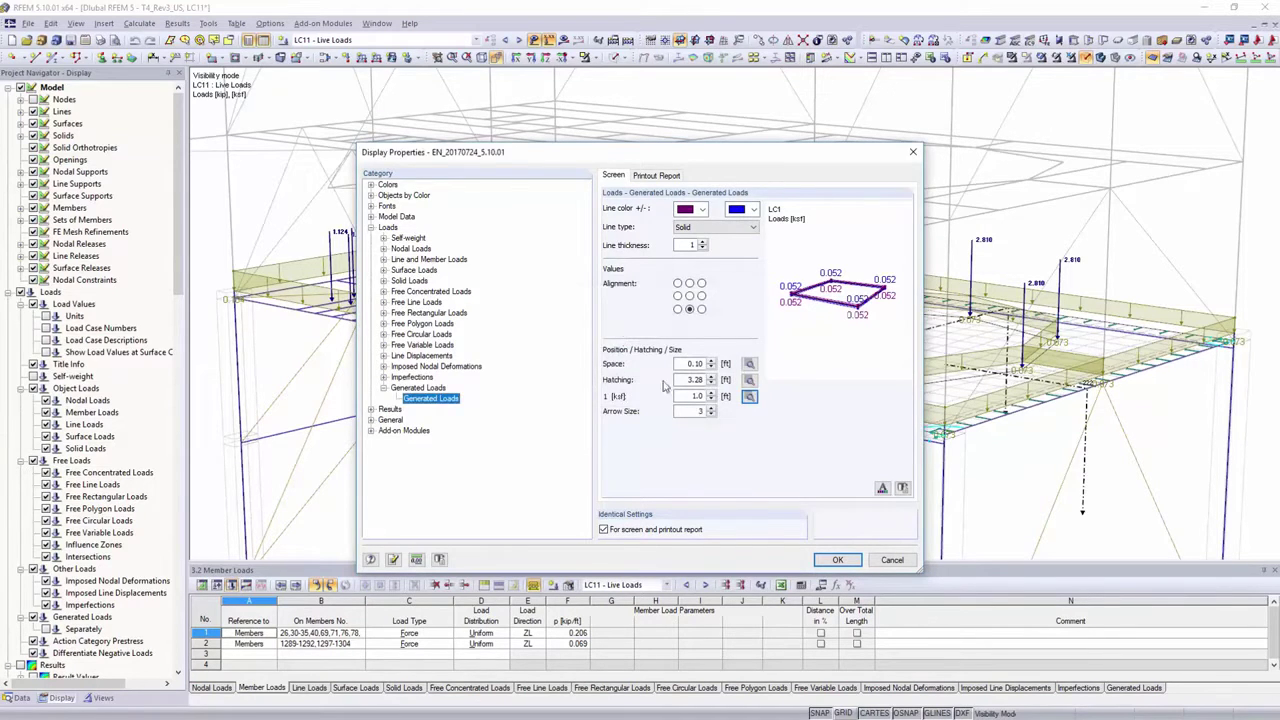
{"action": "left_click", "coordinate": [822, 561]}
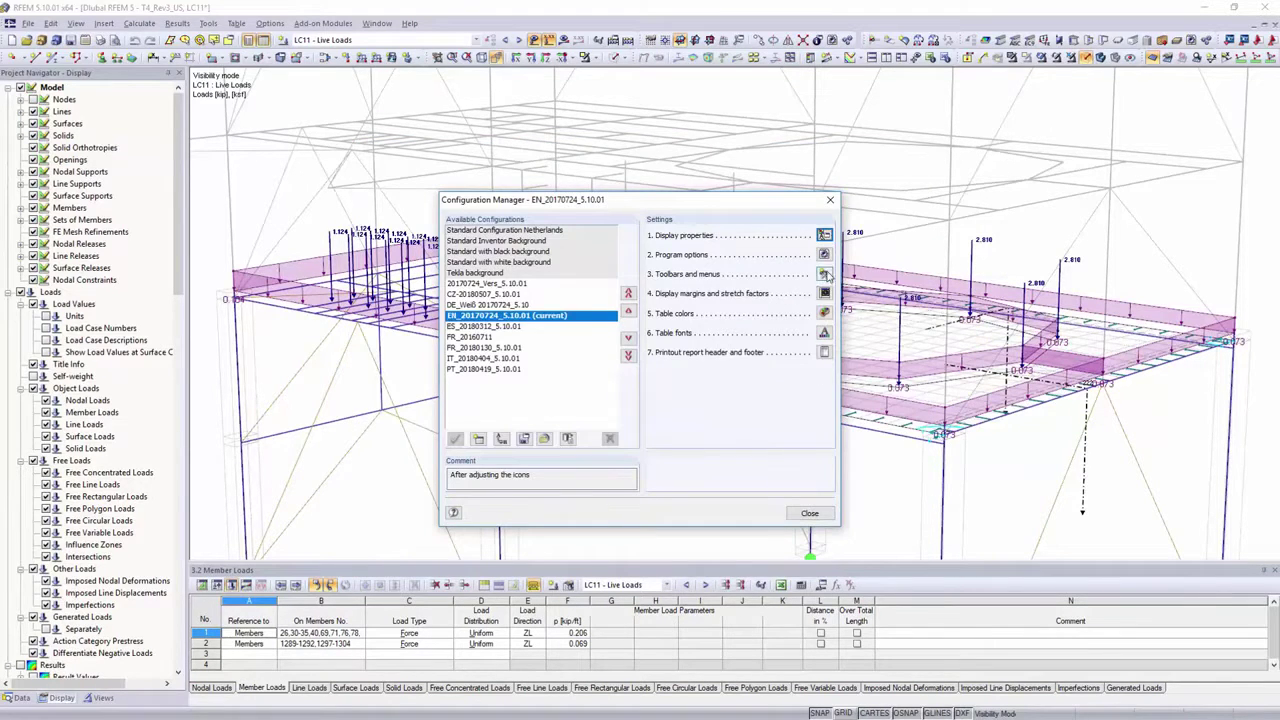
Step: Show the general program options and the list of program languages
{"action": "left_click", "coordinate": [824, 255]}
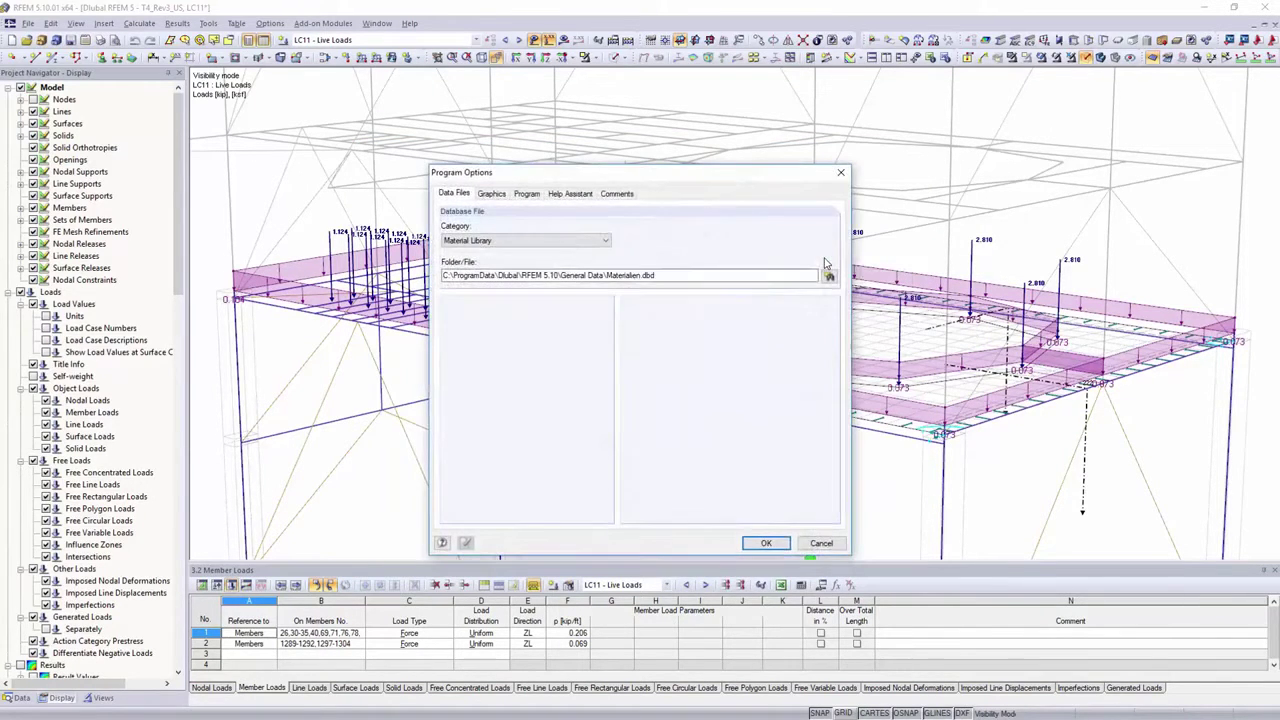
{"action": "left_click", "coordinate": [502, 197]}
{"action": "left_click", "coordinate": [521, 197]}
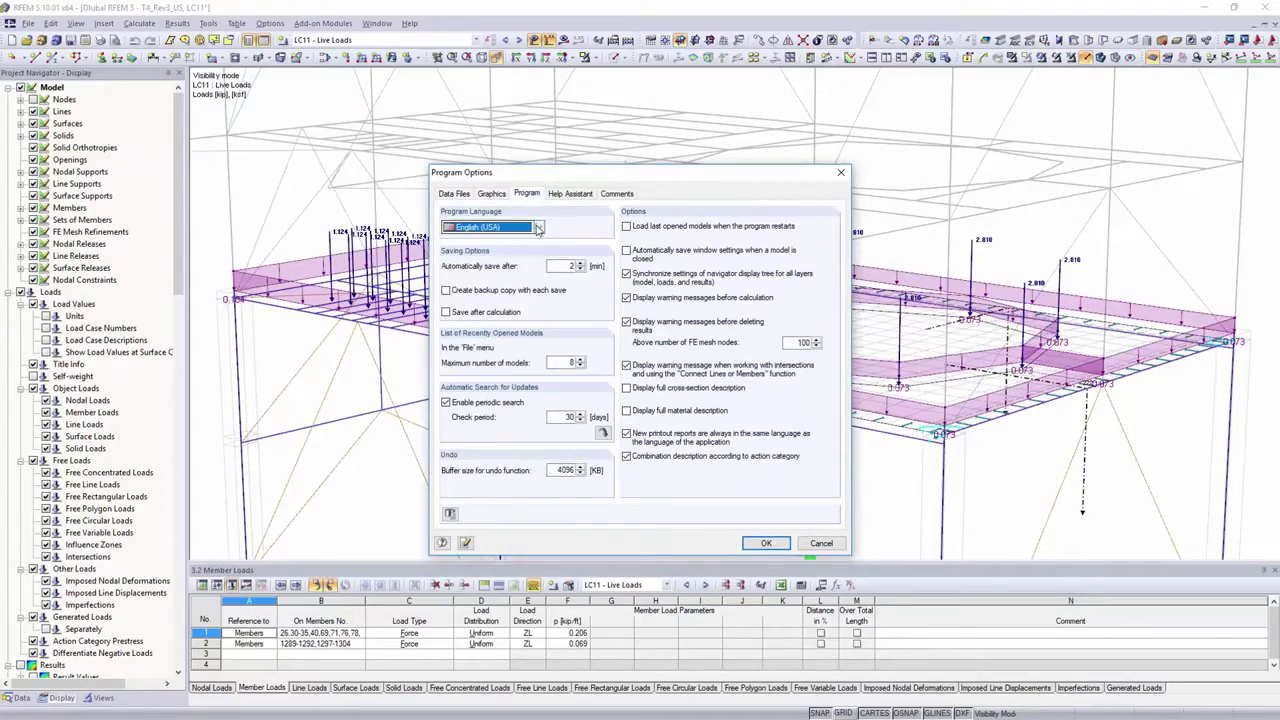
{"action": "left_click", "coordinate": [538, 228]}
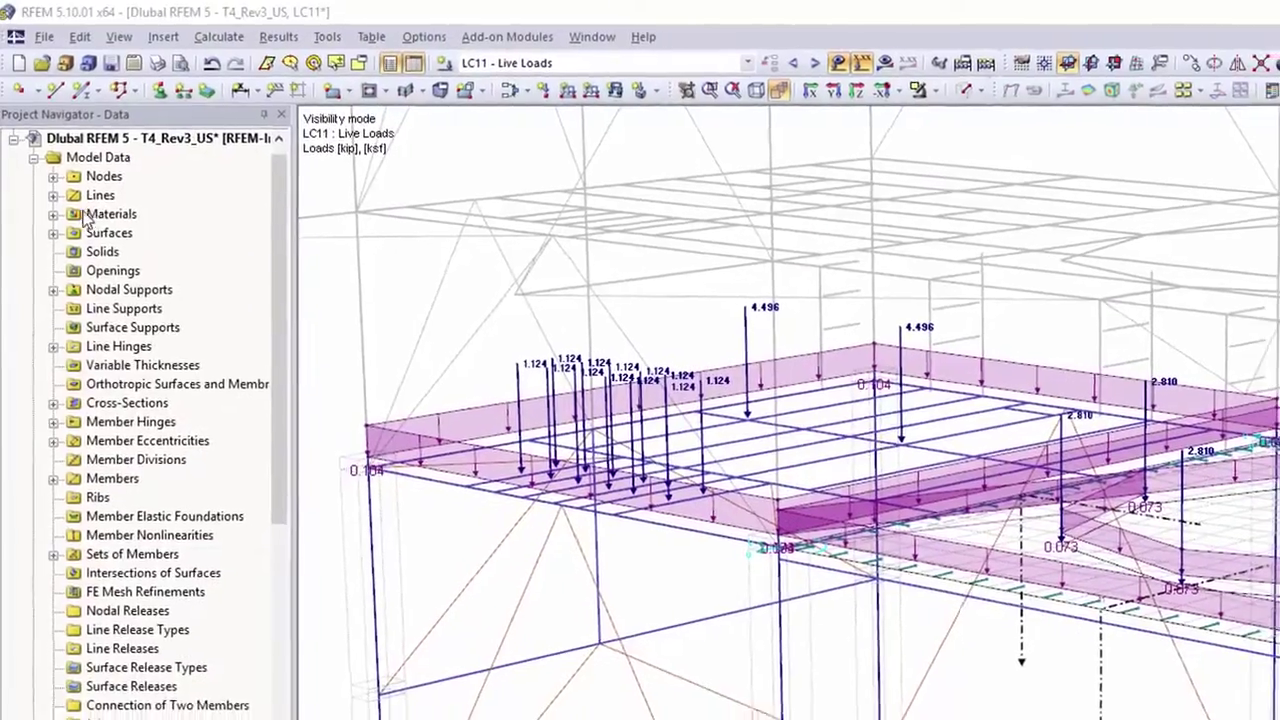
Step: Assign Concrete f'c = 5000 psi as the material of surface 1
{"action": "left_click", "coordinate": [34, 135]}
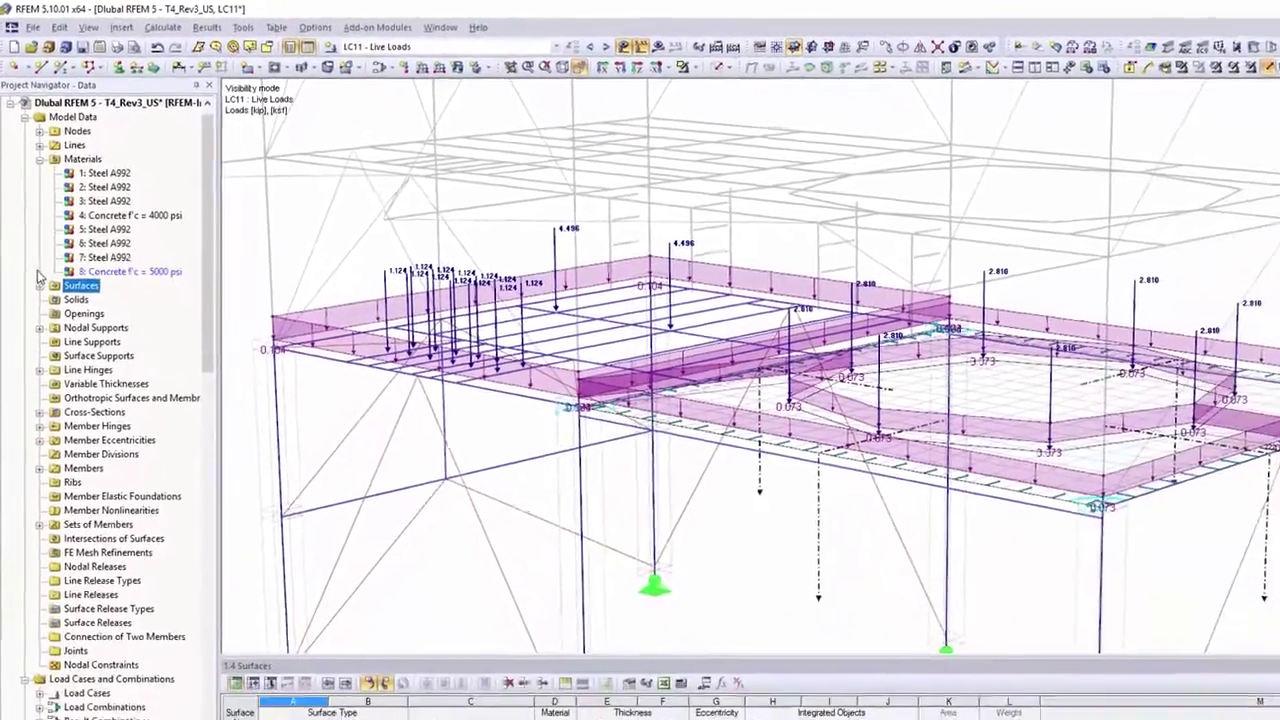
{"action": "left_click", "coordinate": [45, 324]}
{"action": "right_click", "coordinate": [104, 346]}
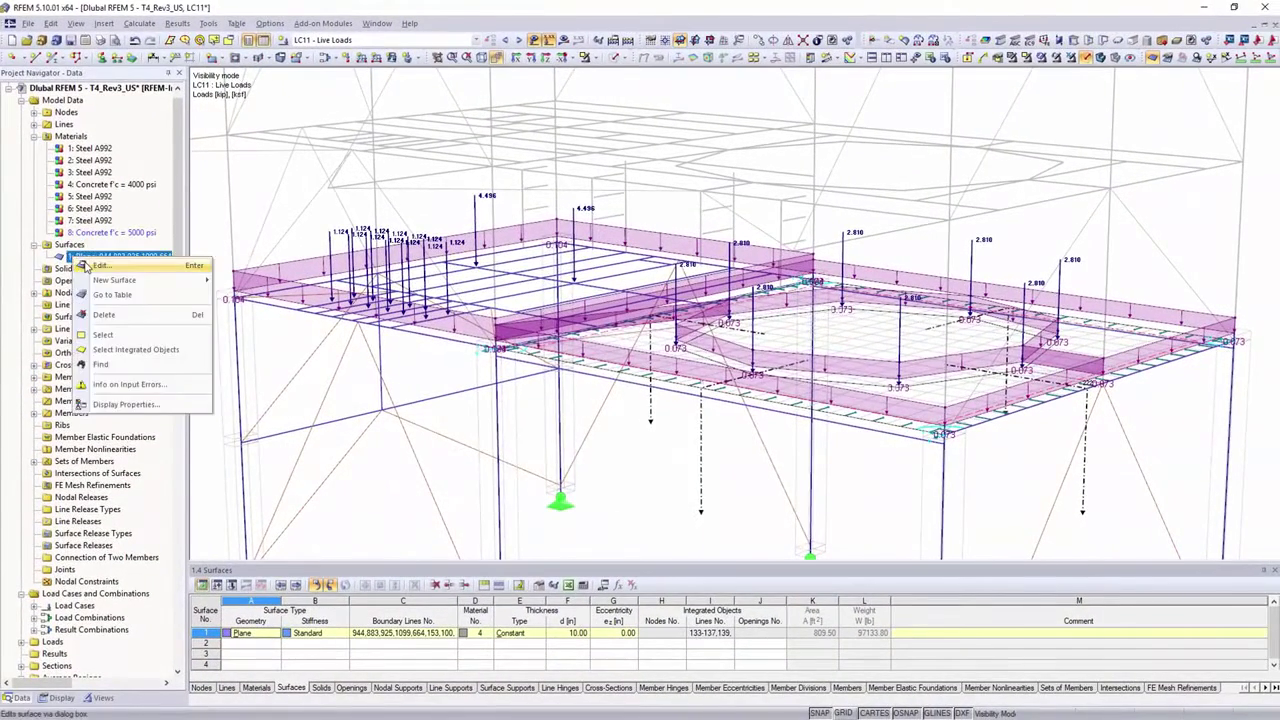
{"action": "left_click", "coordinate": [108, 265]}
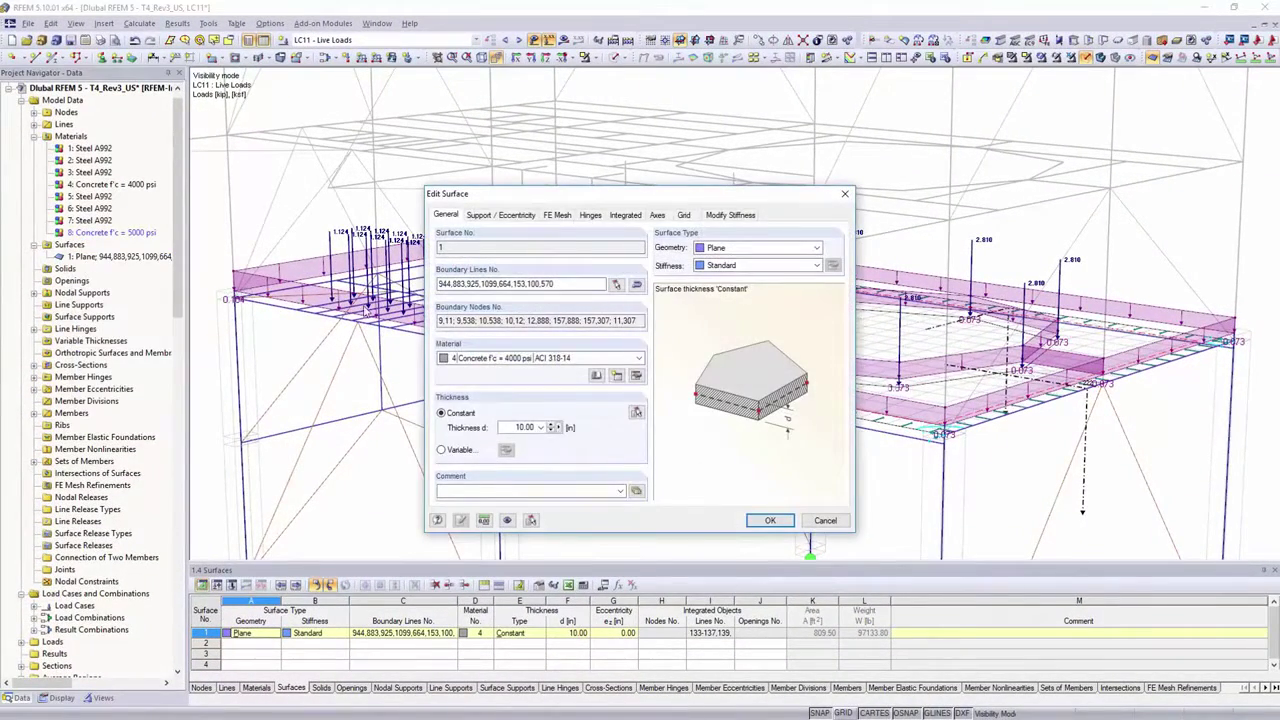
{"action": "left_click", "coordinate": [455, 357]}
{"action": "left_click", "coordinate": [517, 447]}
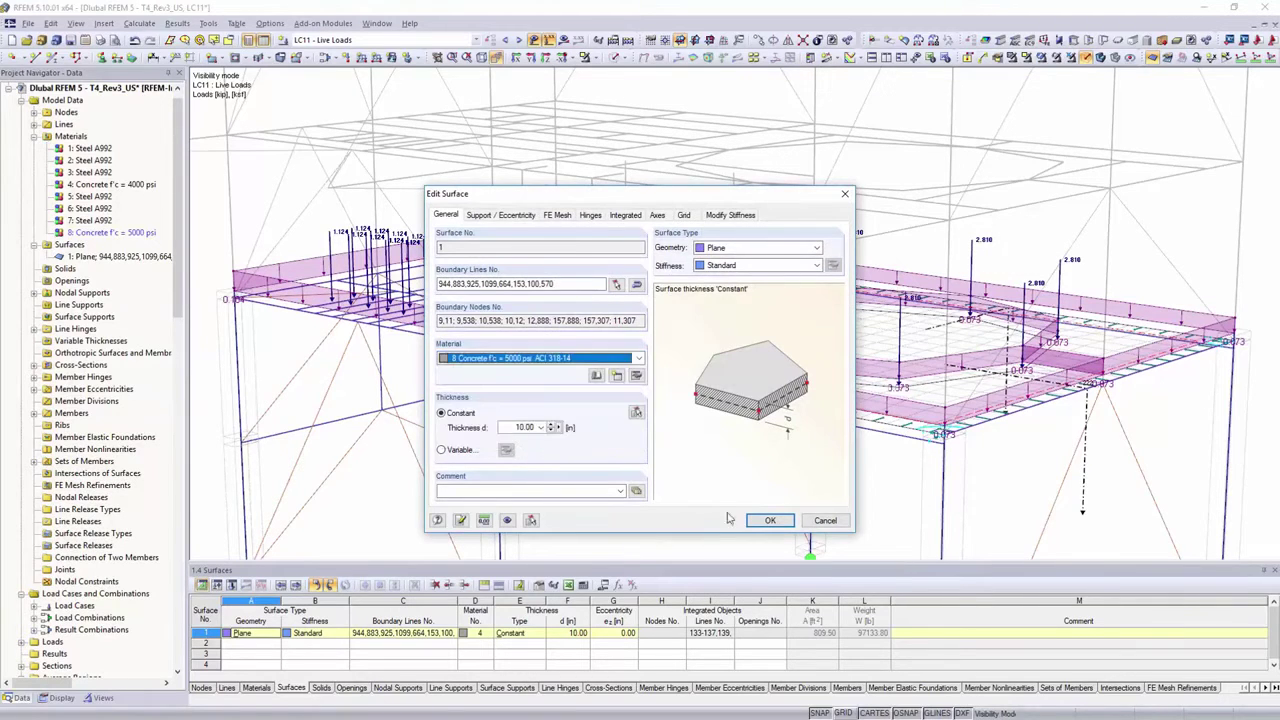
{"action": "left_click", "coordinate": [758, 524]}
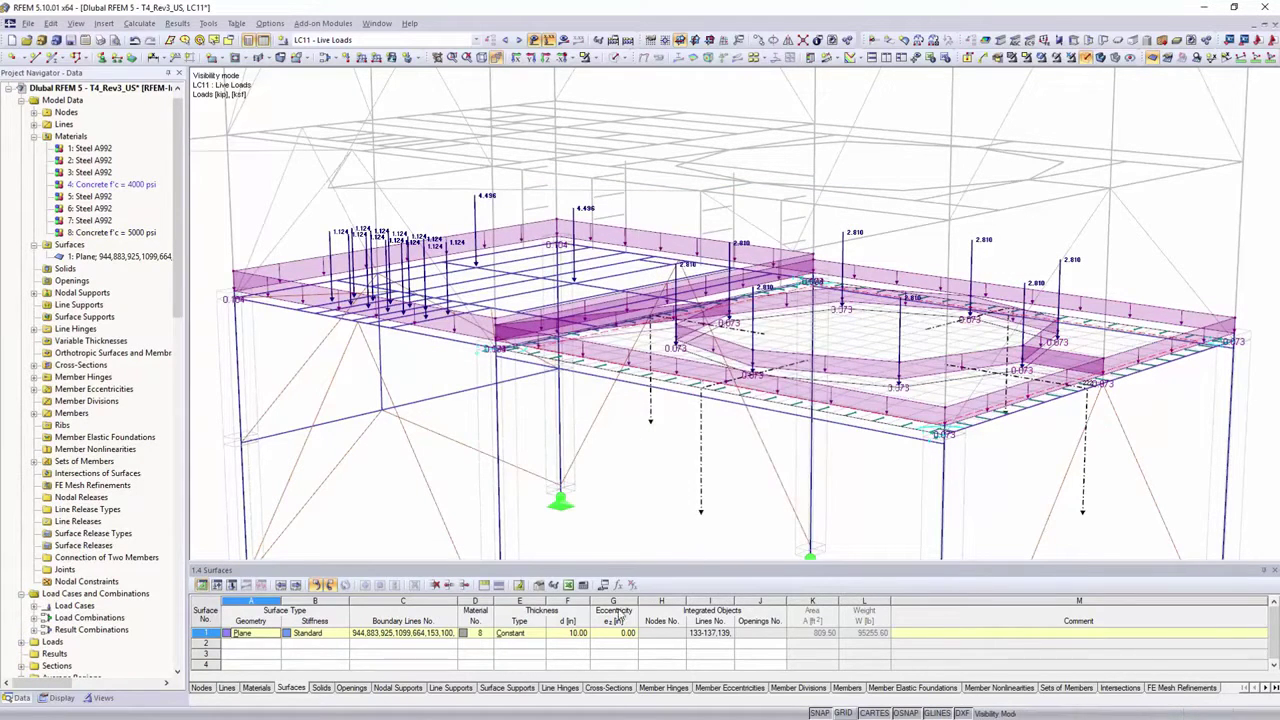
Step: Pick a new thickness d for surface 1 in table 1.4
{"action": "left_click", "coordinate": [575, 633]}
{"action": "left_click", "coordinate": [585, 633]}
{"action": "left_click", "coordinate": [564, 601]}
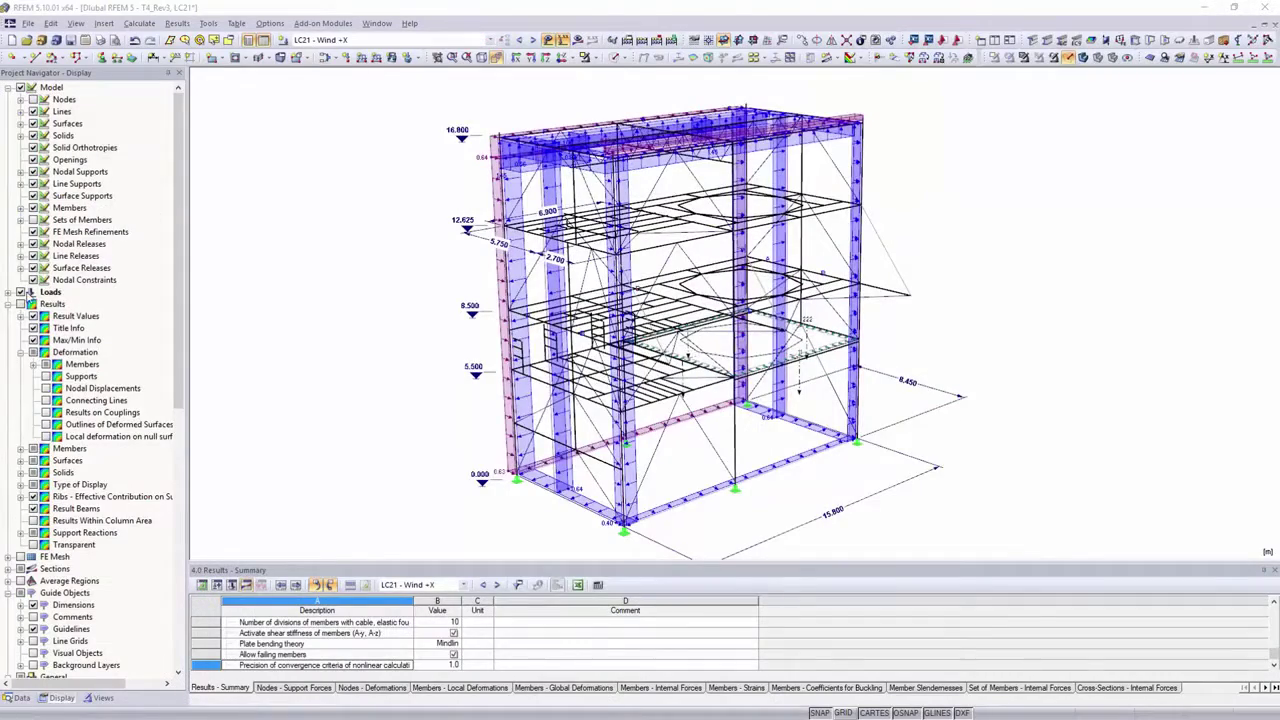
Step: Hide loads and dimensions, render the model solid, and show the truck visual object
{"action": "left_click", "coordinate": [21, 292]}
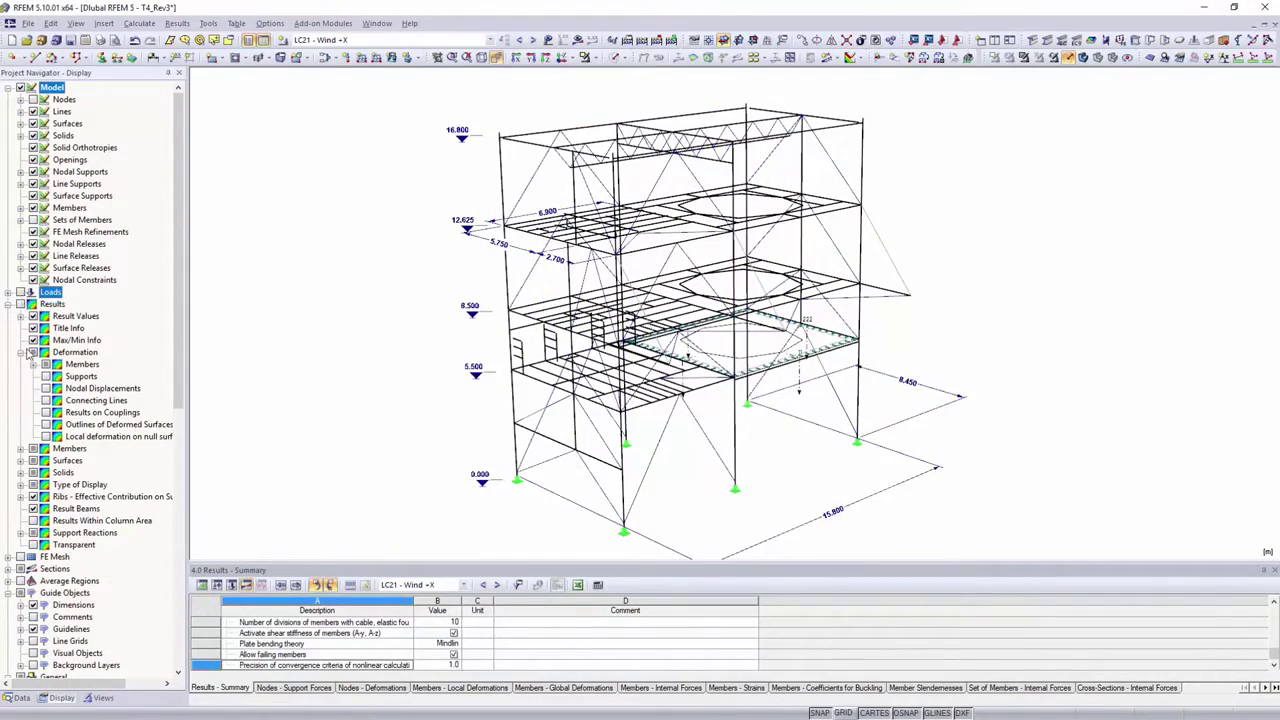
{"action": "left_click", "coordinate": [33, 605]}
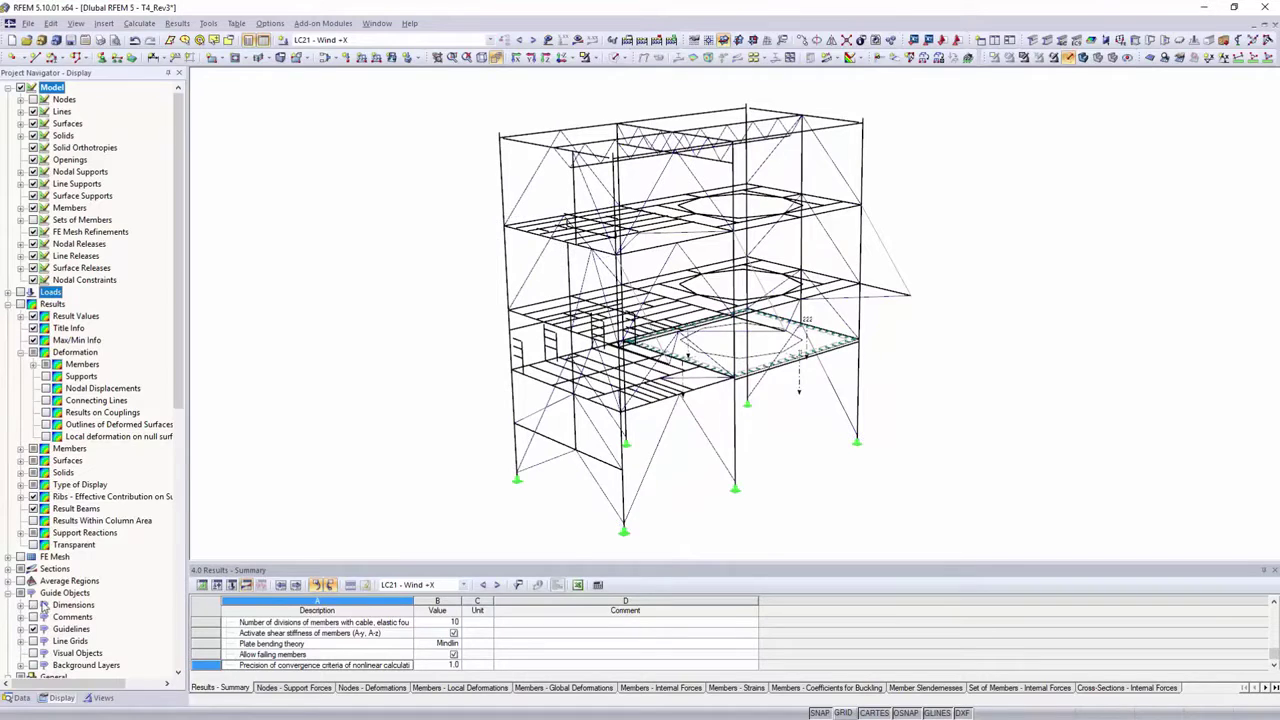
{"action": "left_click", "coordinate": [1083, 57]}
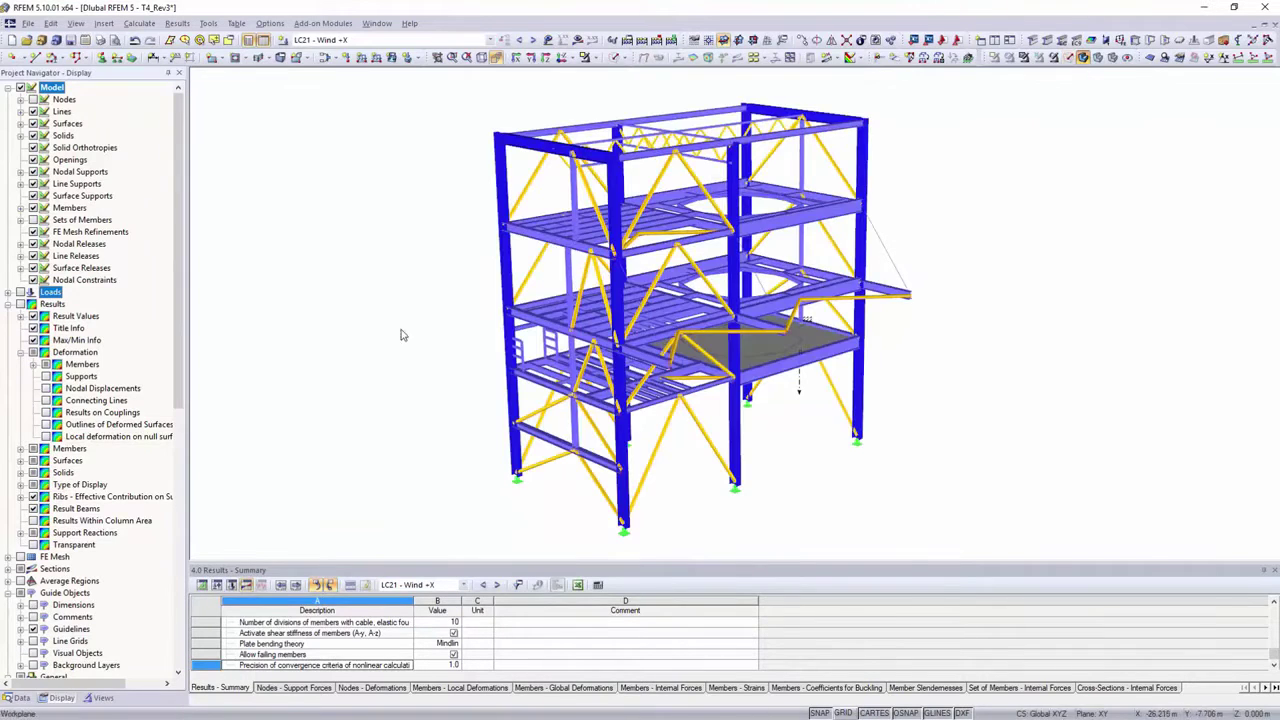
{"action": "left_click", "coordinate": [33, 653]}
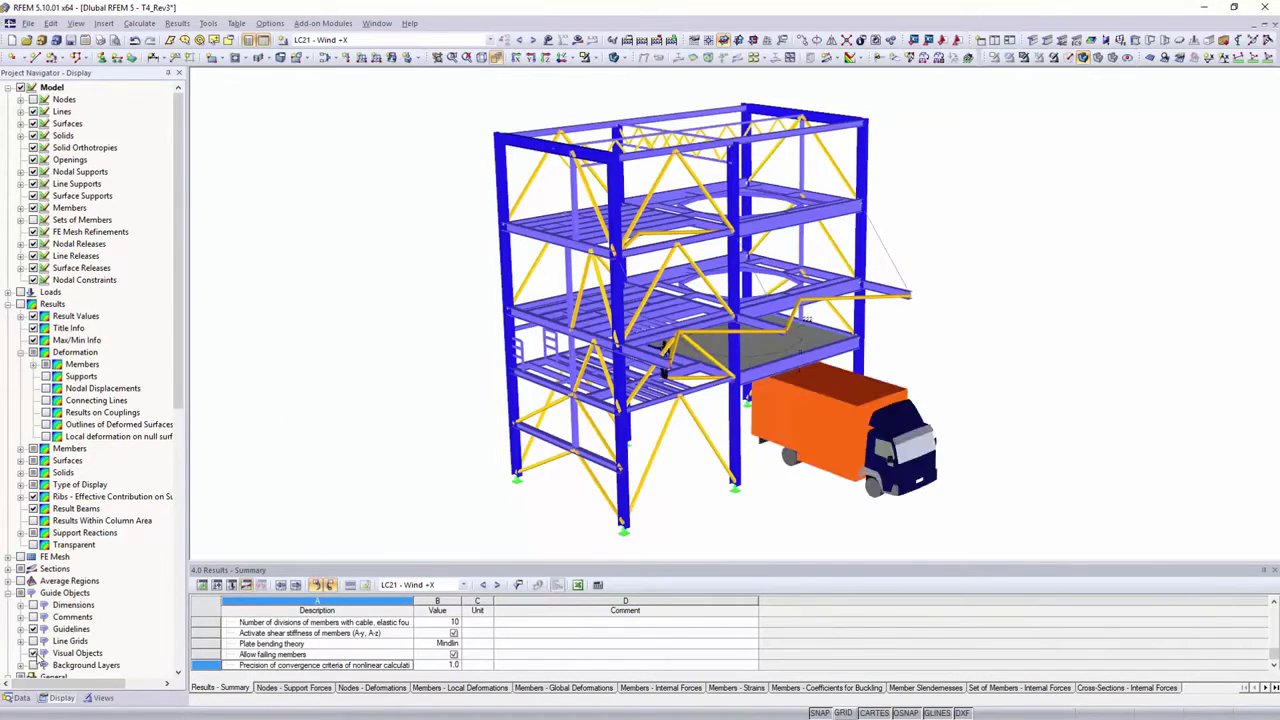
Step: Display the wind deformation with a deformation factor of 240 and orbit to inspect it
{"action": "left_click", "coordinate": [21, 304]}
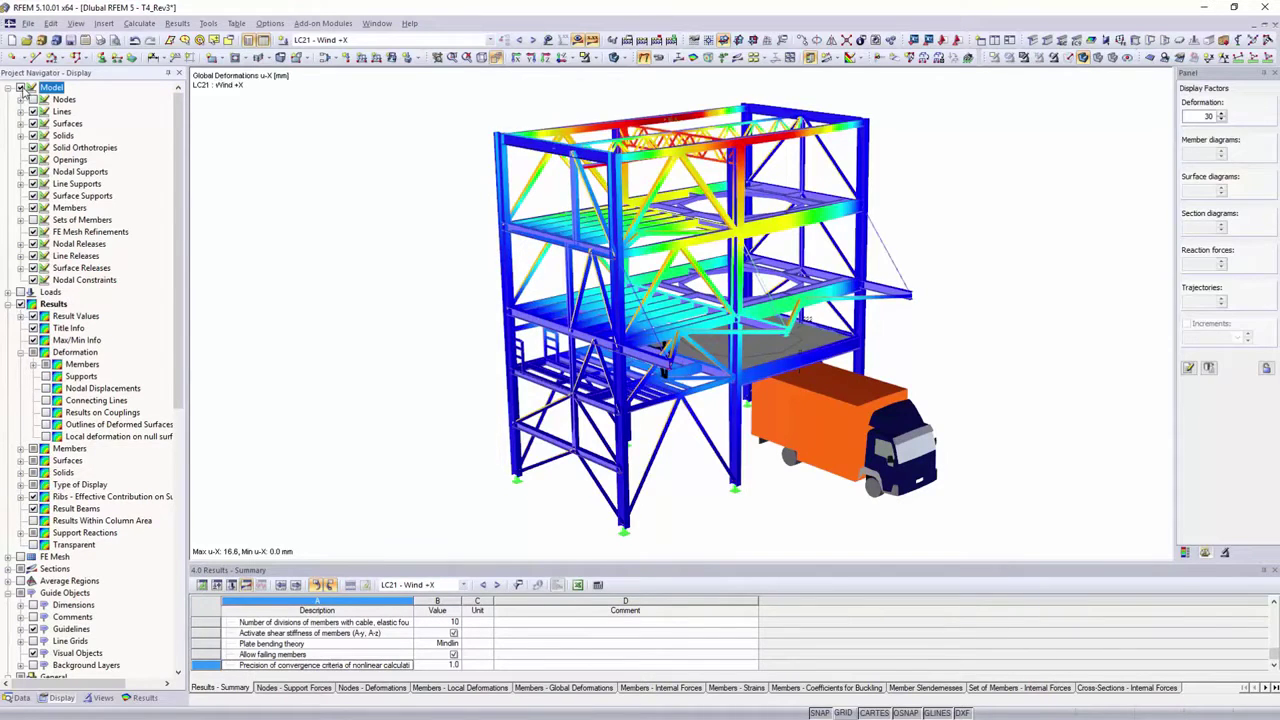
{"action": "left_click", "coordinate": [1221, 113]}
{"action": "left_click", "coordinate": [1221, 113]}
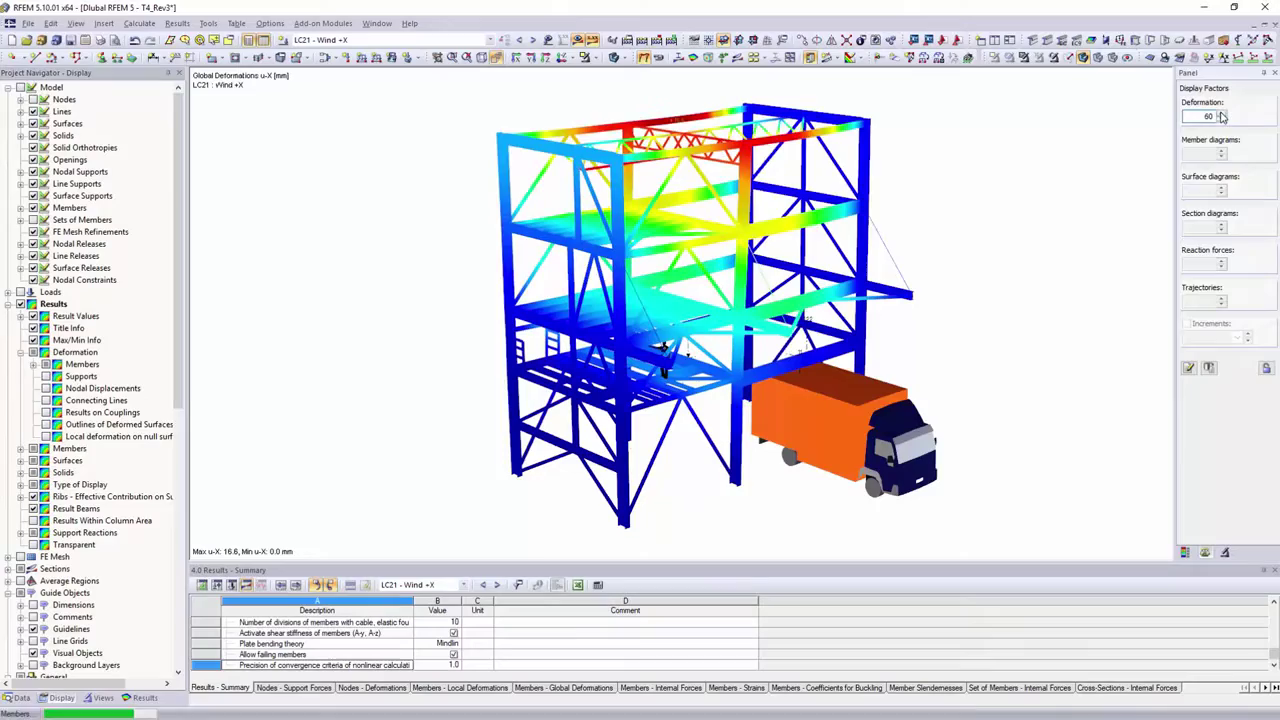
{"action": "left_click", "coordinate": [1221, 113]}
{"action": "left_click", "coordinate": [1221, 113]}
{"action": "middle_click_drag", "start_coordinate": [1110, 150], "coordinate": [877, 151], "text": "ctrl"}
Step: Save the 'View - Components' user-defined view and browse the base plate stress views
{"action": "type", "text": "Components"}
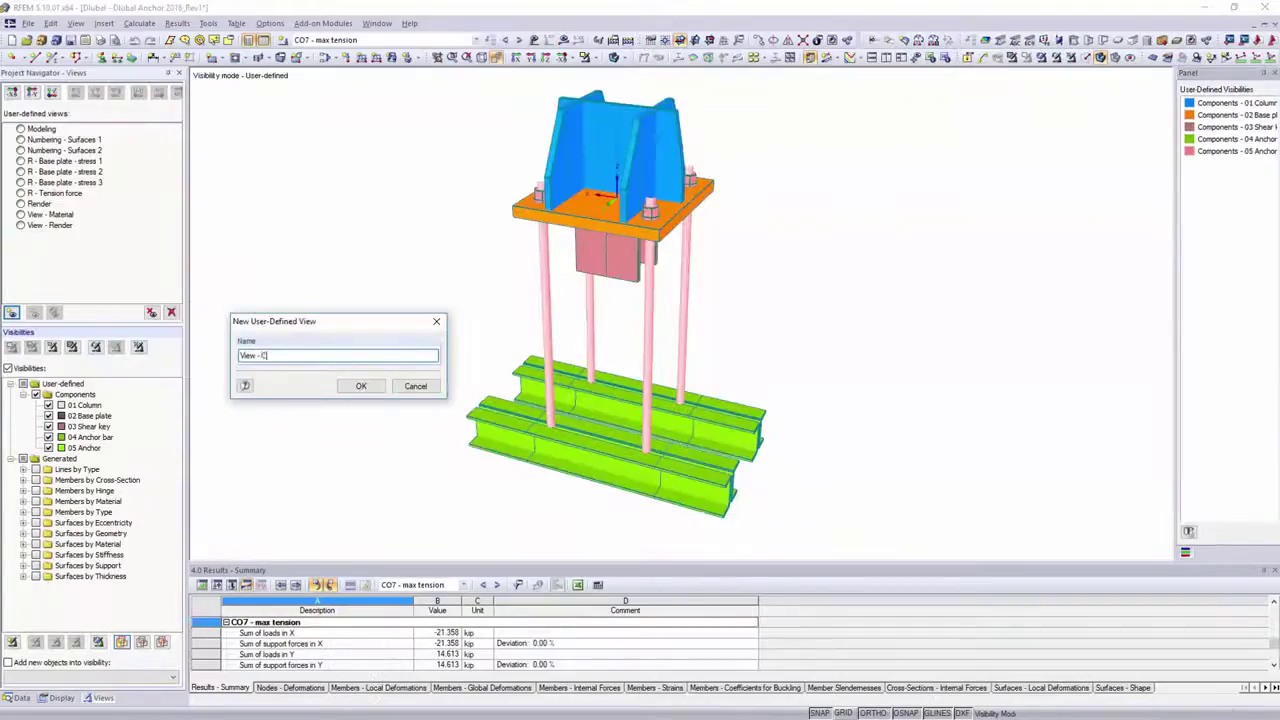
{"action": "key", "text": "Return"}
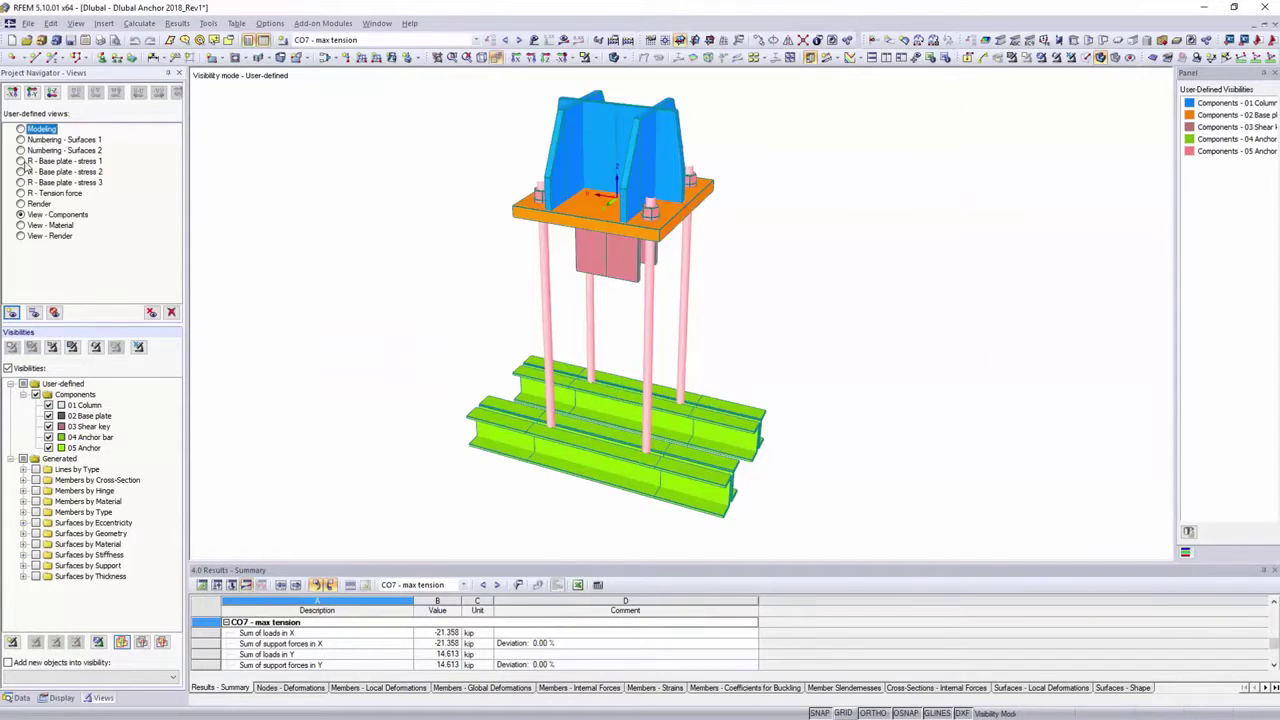
{"action": "left_click", "coordinate": [21, 161]}
{"action": "left_click", "coordinate": [21, 172]}
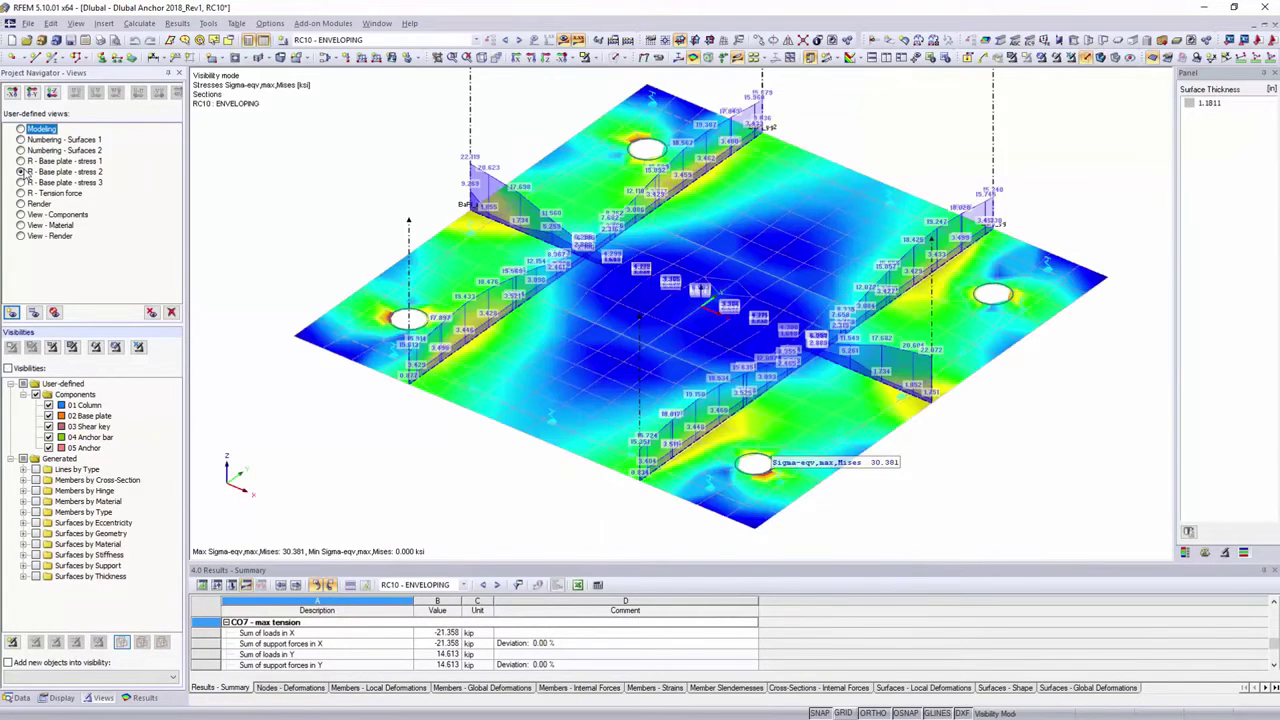
Step: Switch to the numbered surfaces view and hide 01 Column and 02 Base plate
{"action": "left_click", "coordinate": [21, 141]}
{"action": "left_click", "coordinate": [48, 405]}
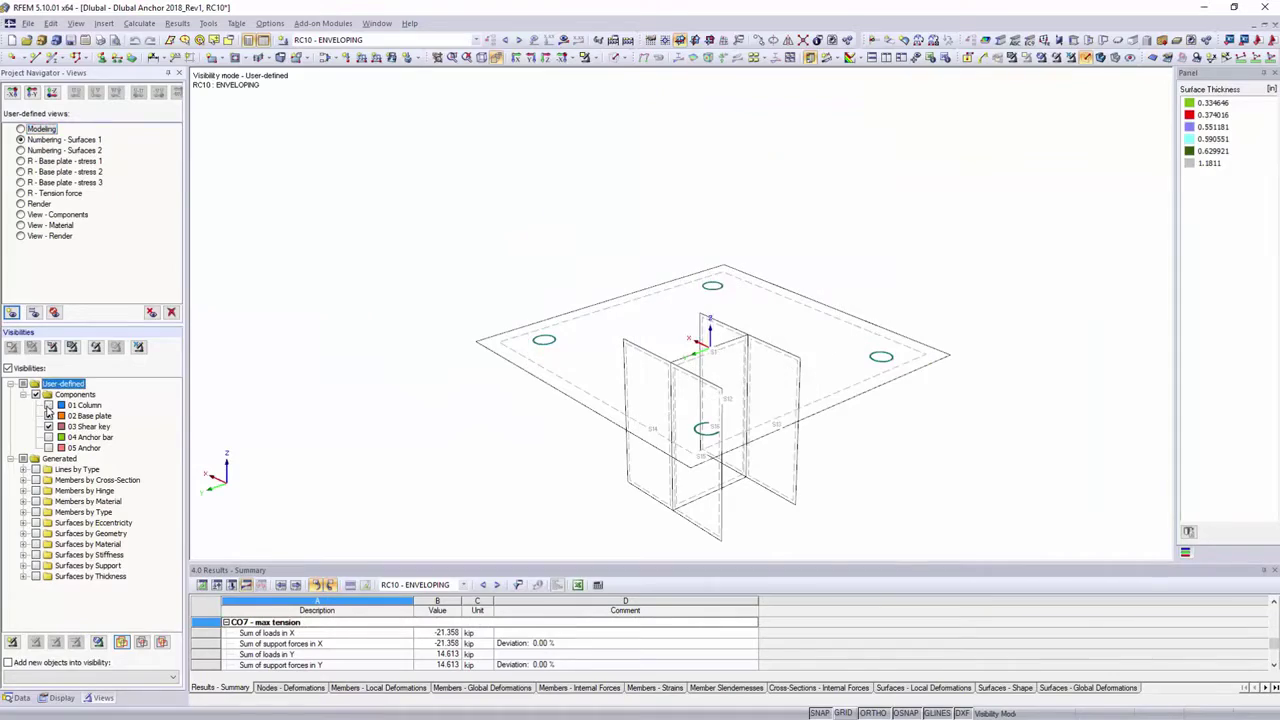
{"action": "left_click", "coordinate": [48, 416]}
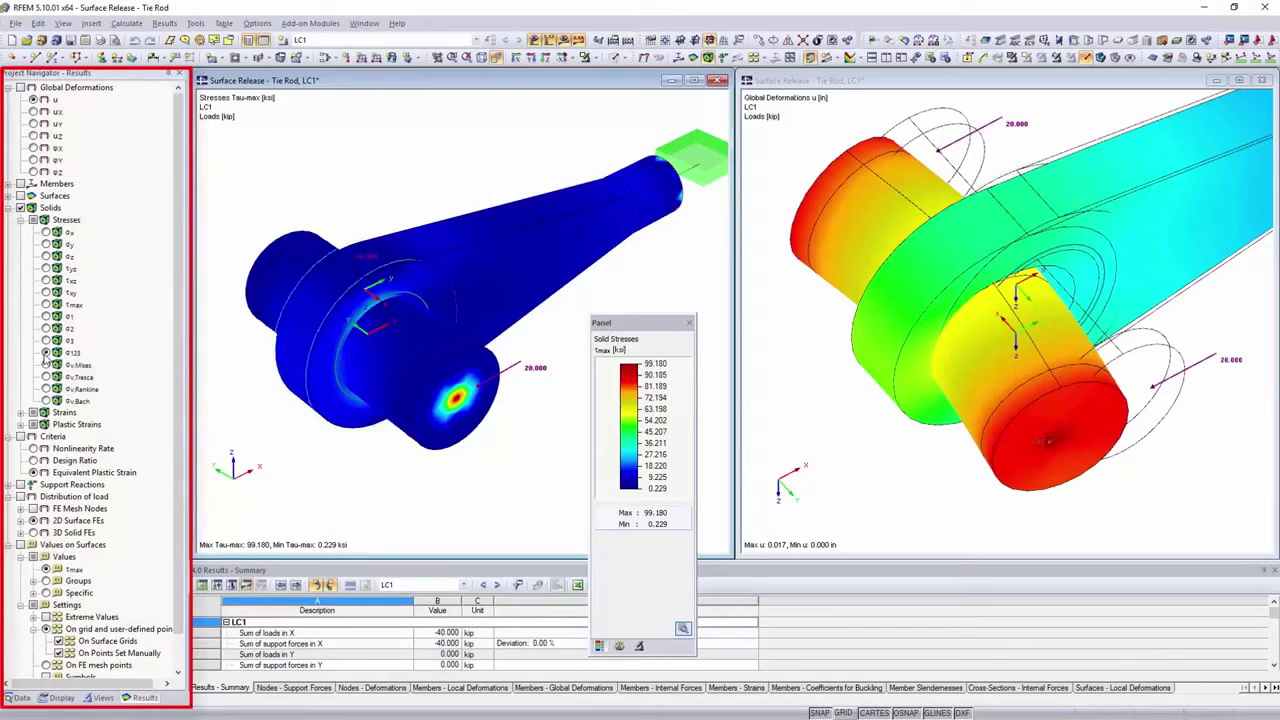
Step: Display σv,Mises equivalent stresses on the tie rod solids with values labelled on surfaces
{"action": "left_click", "coordinate": [46, 353]}
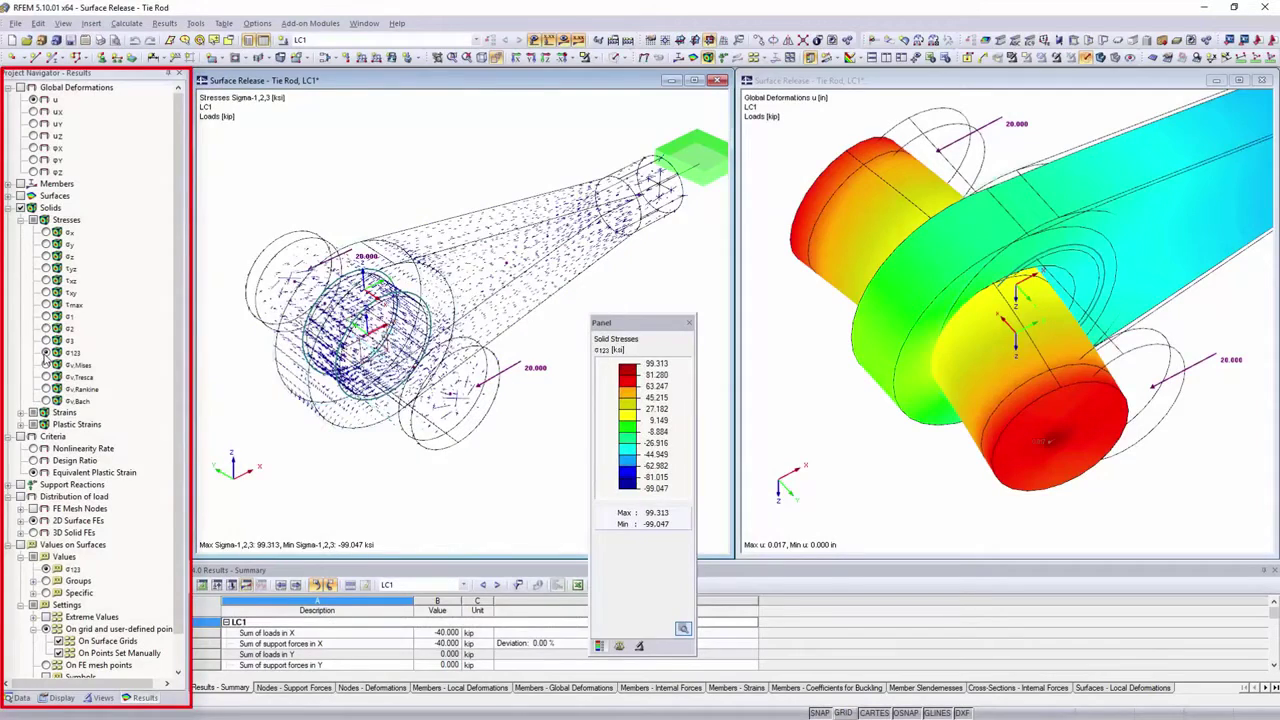
{"action": "left_click", "coordinate": [46, 366]}
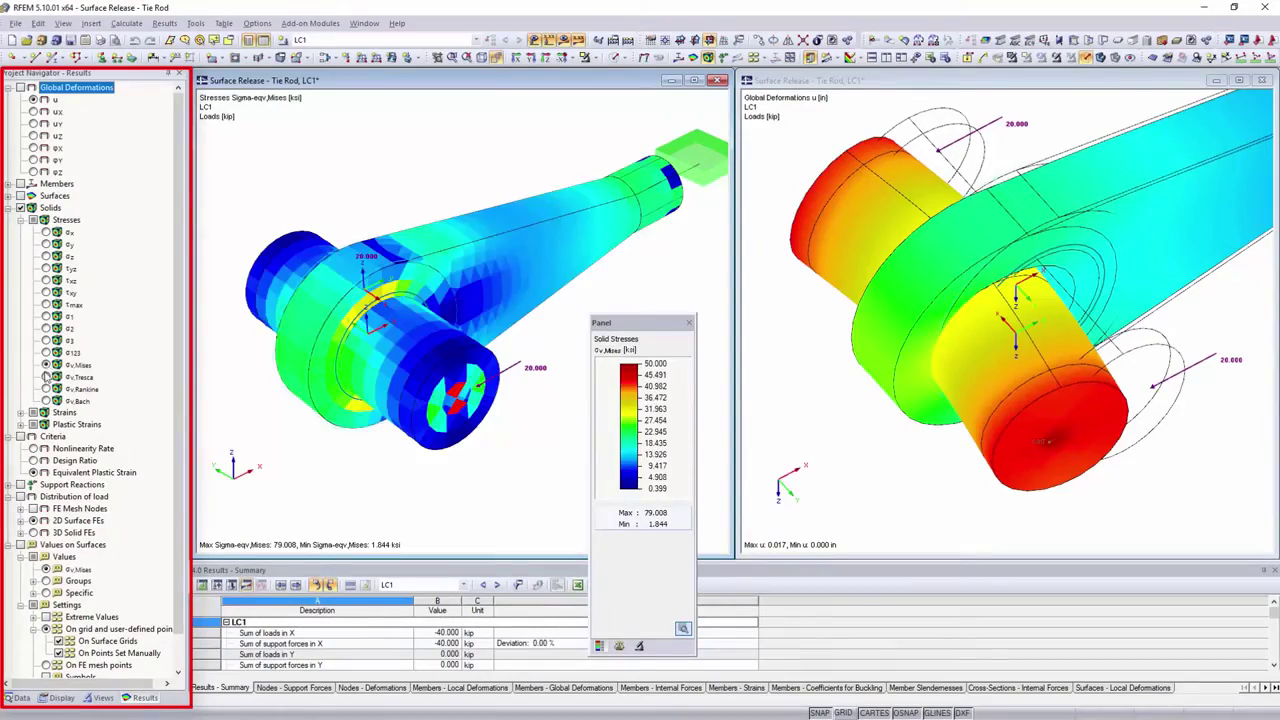
{"action": "left_click", "coordinate": [24, 545]}
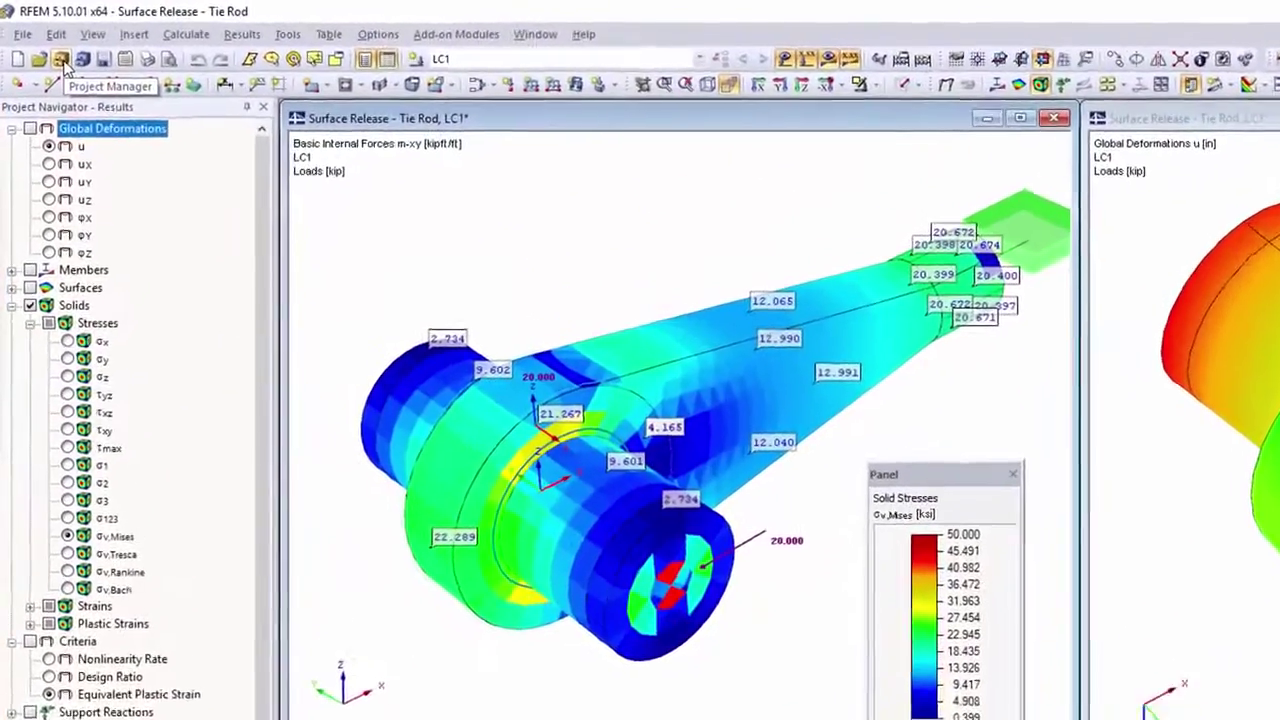
Step: Open the Project Manager on the 10-Various project and expand its 2011 and 2017 folders
{"action": "left_click", "coordinate": [60, 59]}
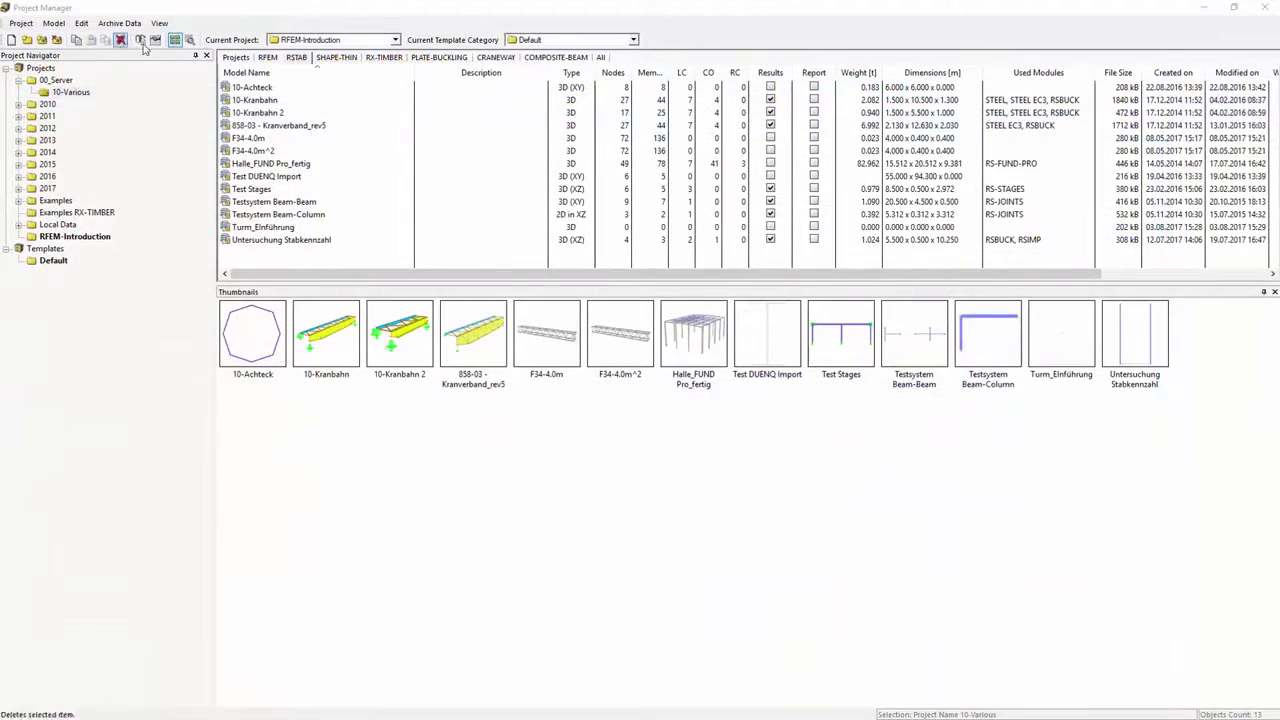
{"action": "left_click", "coordinate": [70, 92]}
{"action": "left_click", "coordinate": [18, 116]}
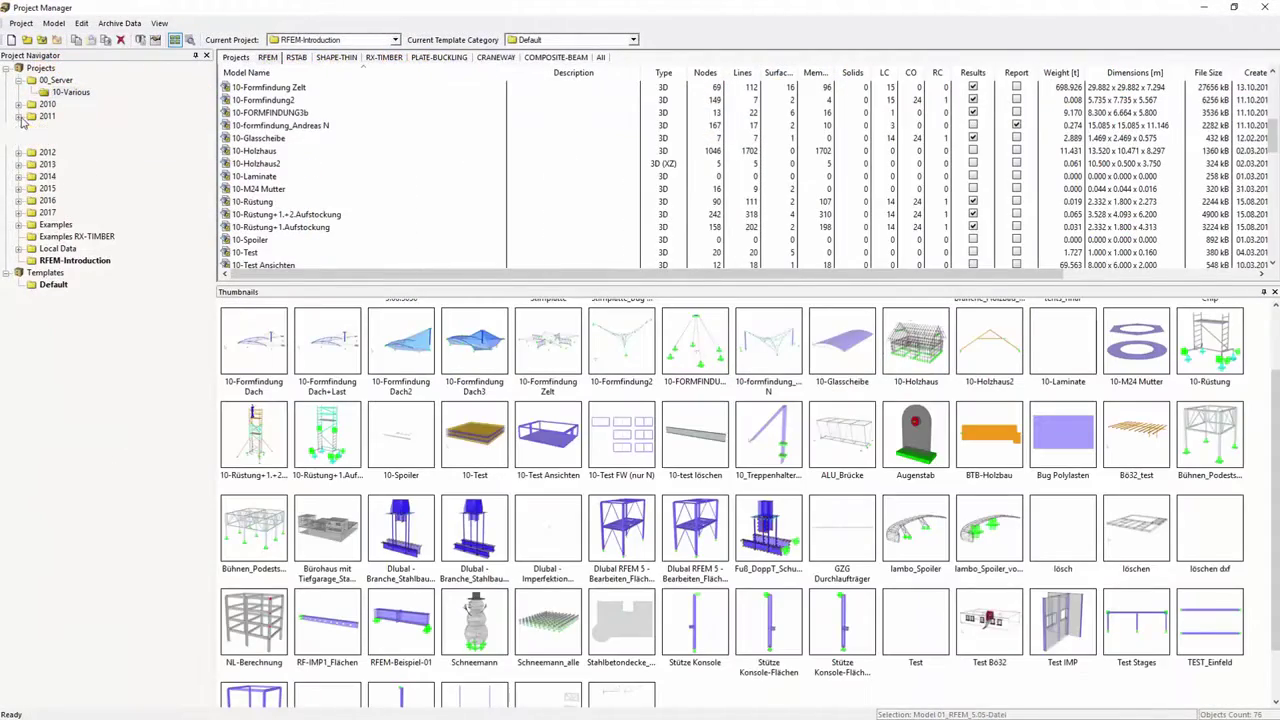
{"action": "left_click", "coordinate": [18, 213]}
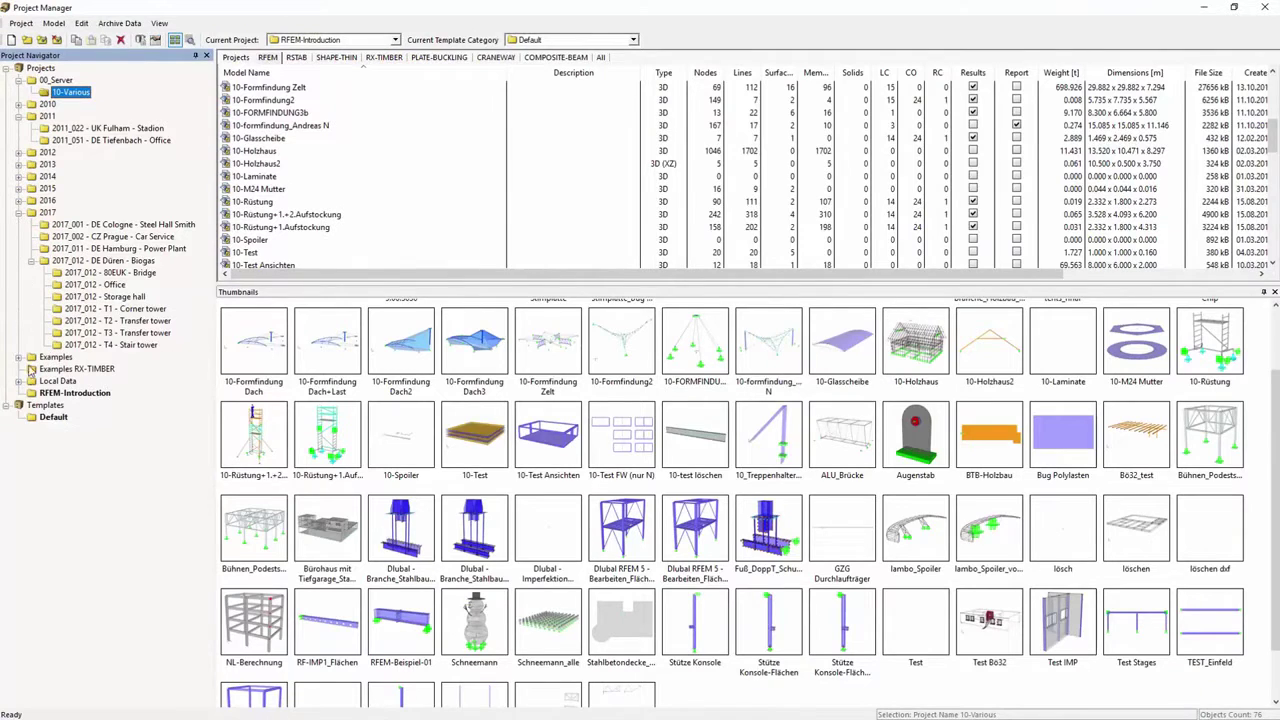